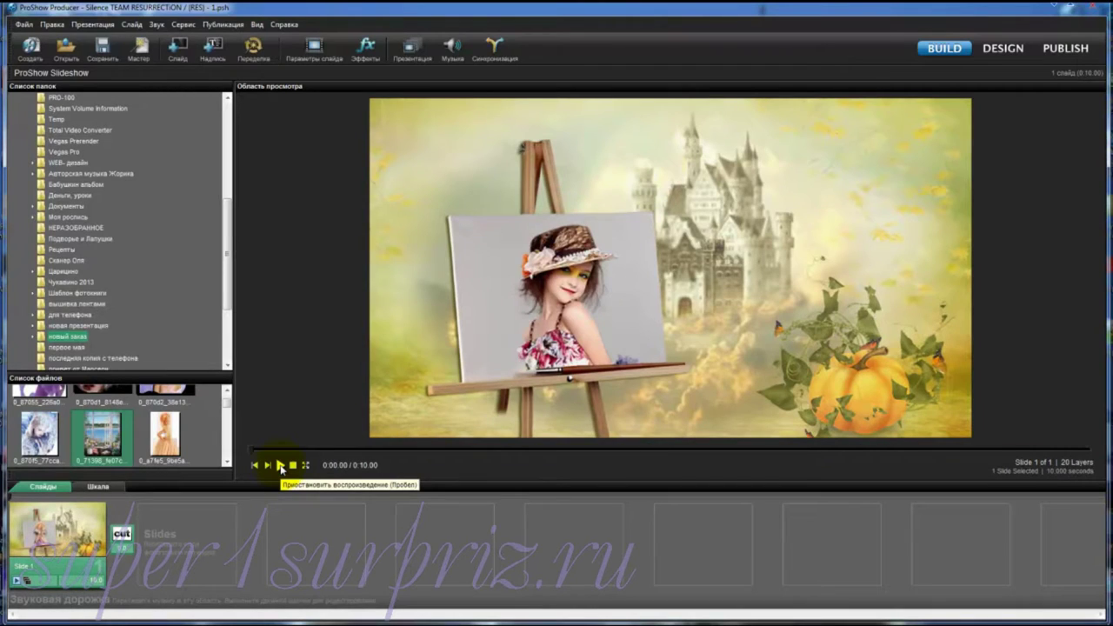
Play a preview of the finished first slide and insert an empty slide after it
{"action": "left_click", "coordinate": [280, 467]}
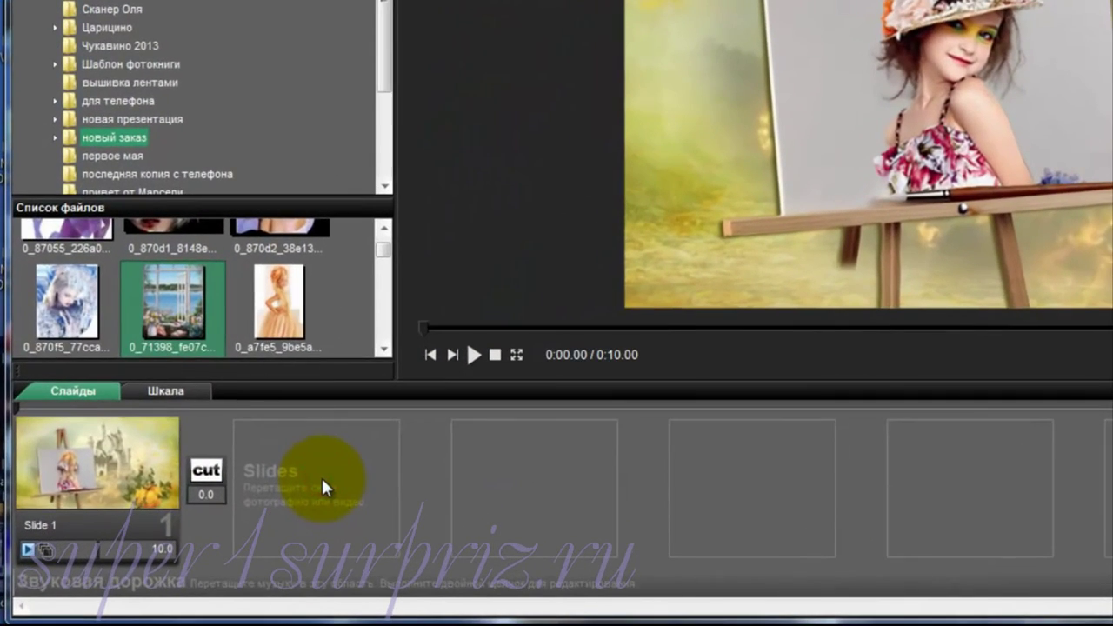
{"action": "right_click", "coordinate": [321, 476]}
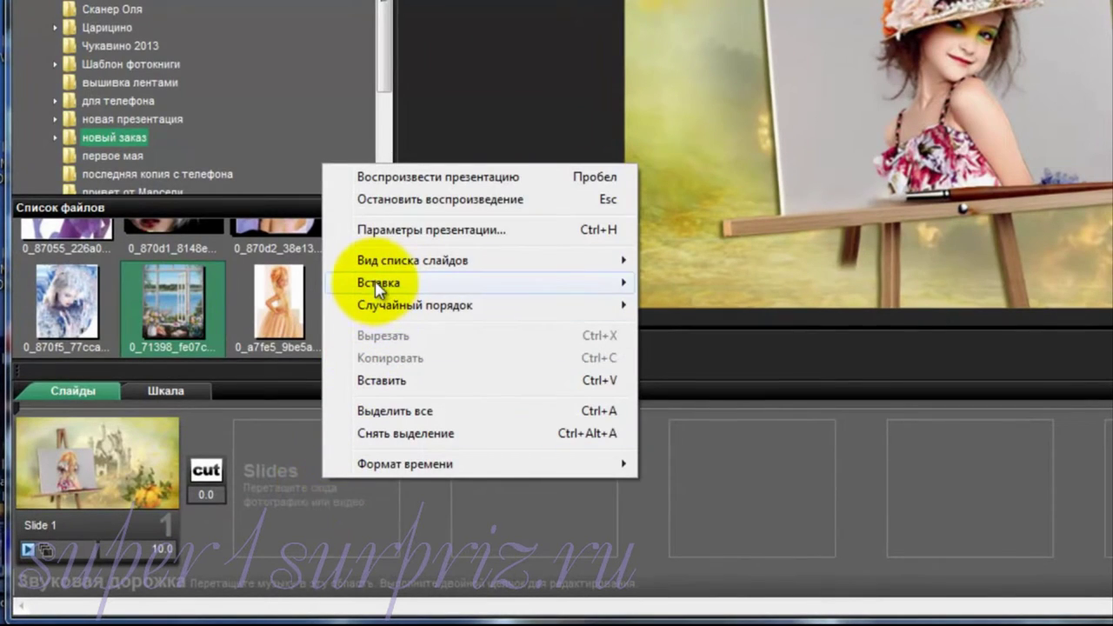
{"action": "mouse_move", "coordinate": [378, 290]}
{"action": "left_click", "coordinate": [738, 286]}
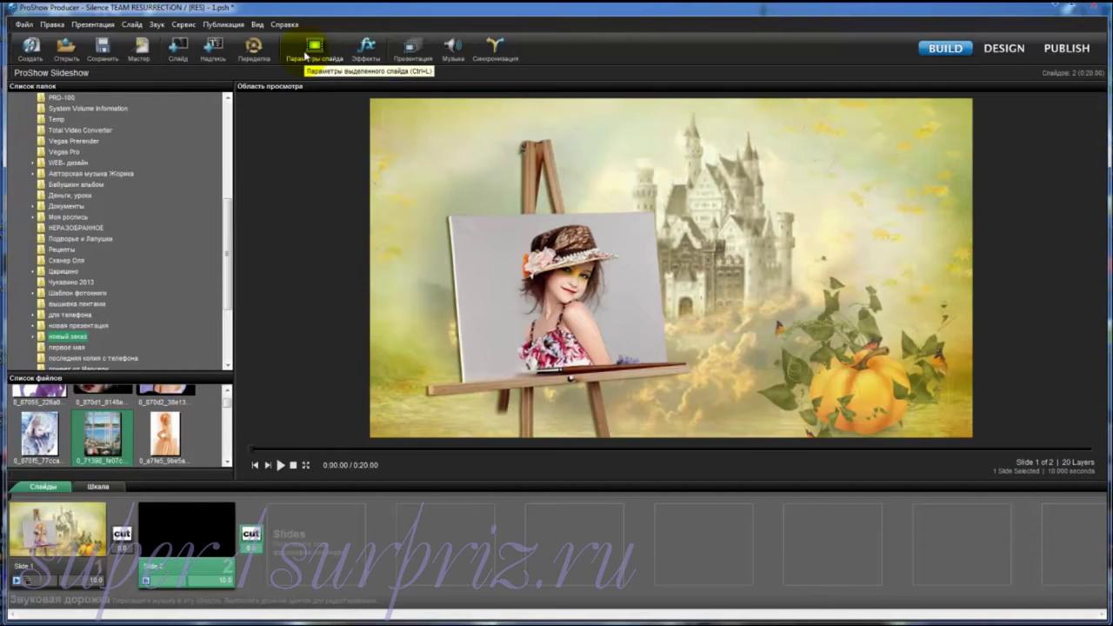
Open the options of the empty second slide and add 1.jpg from the хелоуин\image folder as its background layer
{"action": "left_click", "coordinate": [313, 56]}
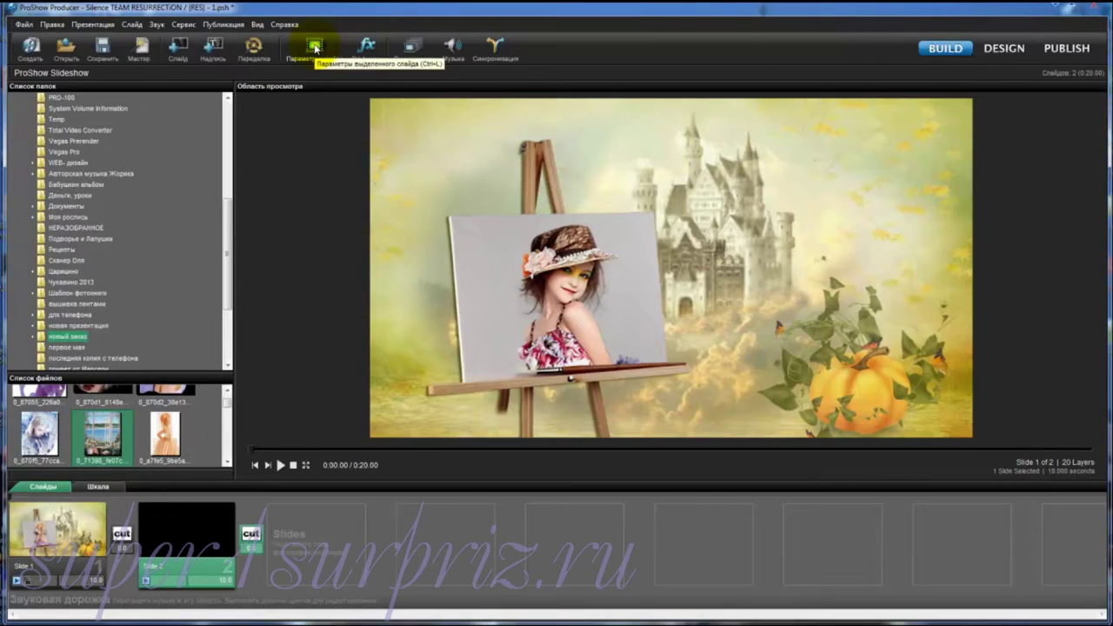
{"action": "left_click", "coordinate": [315, 48]}
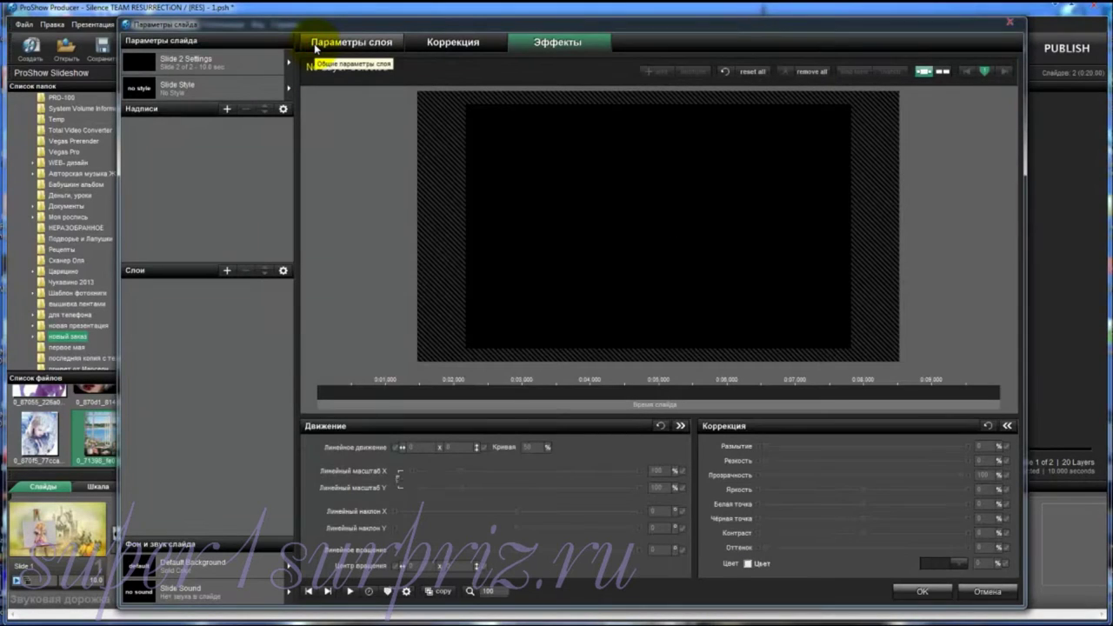
{"action": "left_click", "coordinate": [227, 272]}
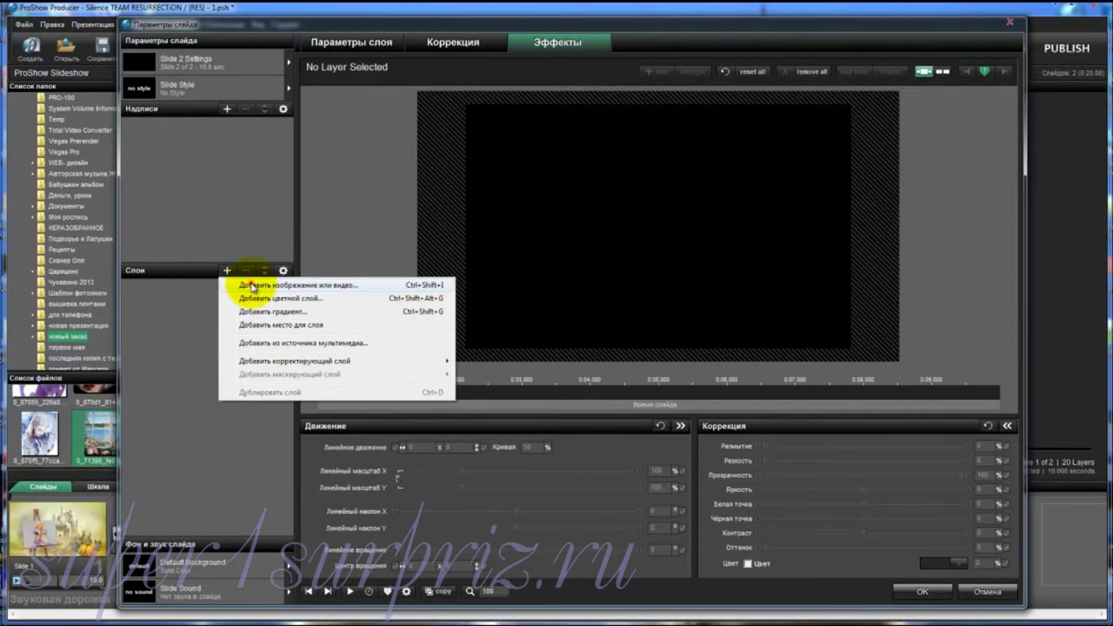
{"action": "left_click", "coordinate": [250, 286]}
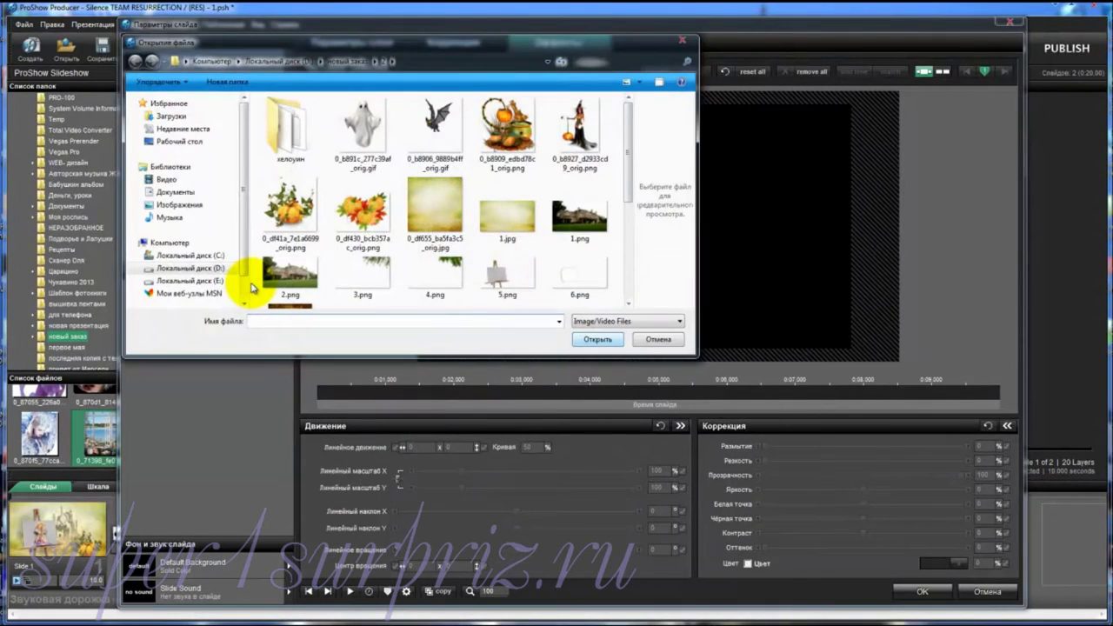
{"action": "double_click", "coordinate": [279, 143]}
{"action": "double_click", "coordinate": [278, 117]}
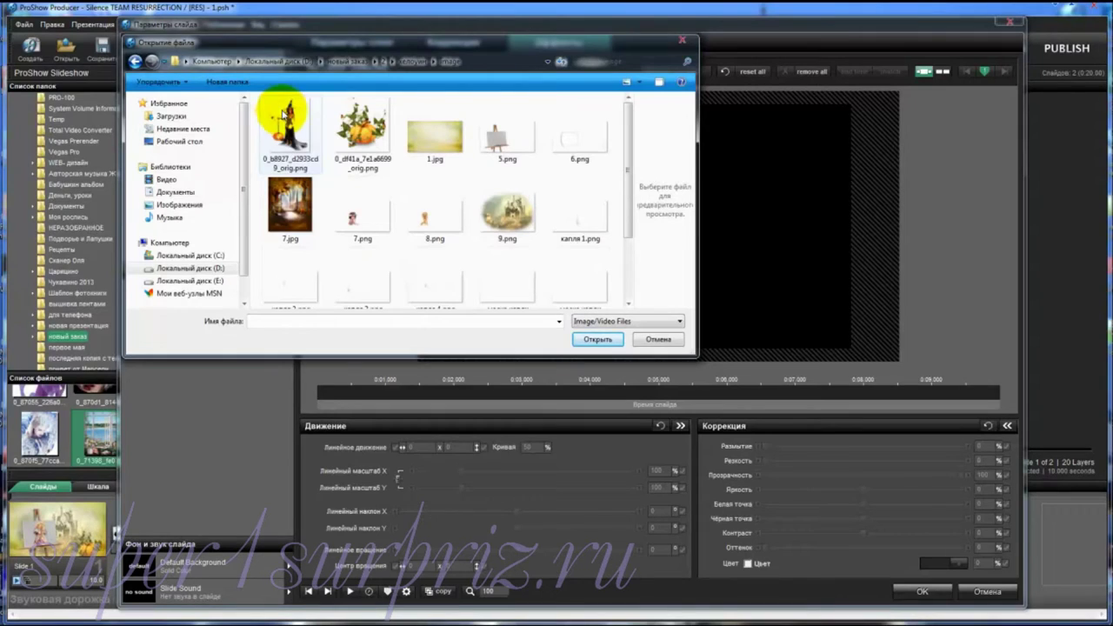
{"action": "left_click", "coordinate": [437, 148]}
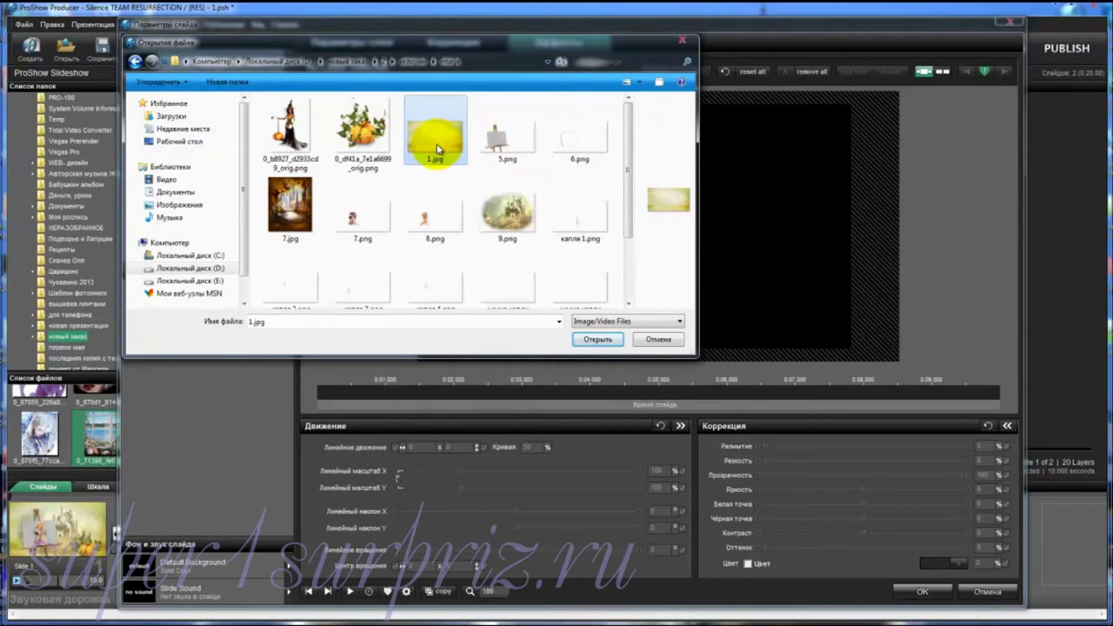
{"action": "left_click", "coordinate": [608, 341]}
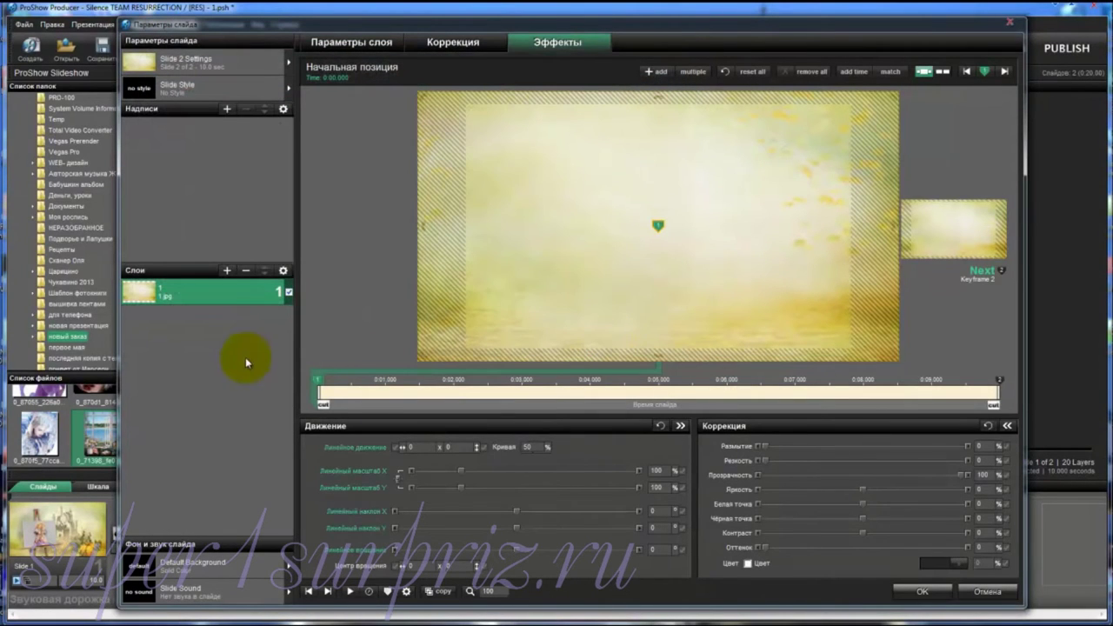
Add the easel image 5.png as a new layer above the background
{"action": "left_click", "coordinate": [227, 270]}
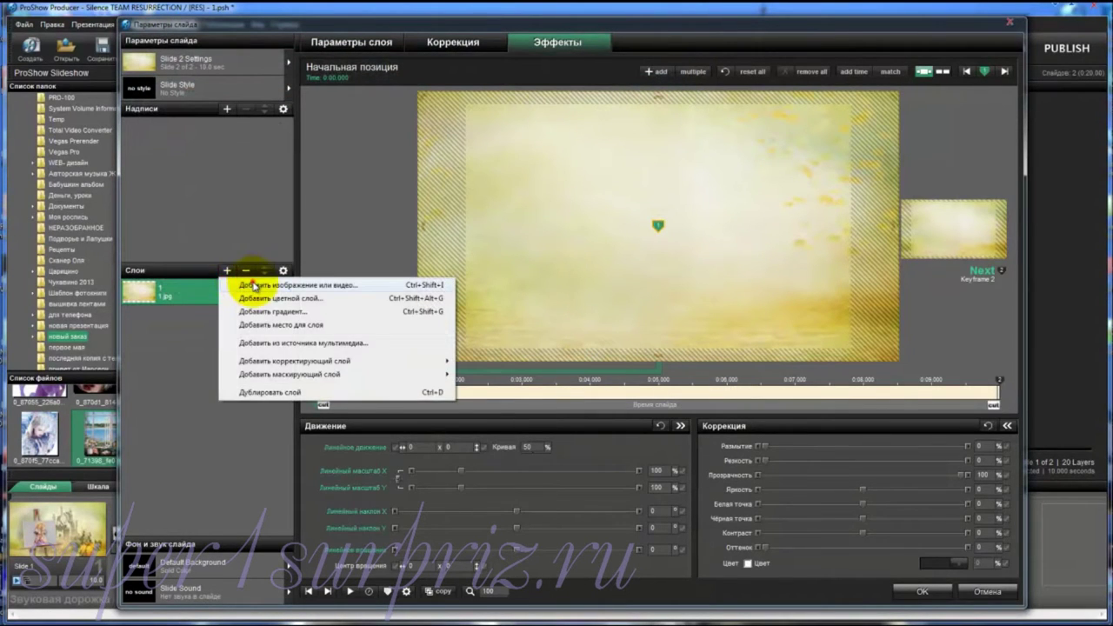
{"action": "left_click", "coordinate": [251, 284]}
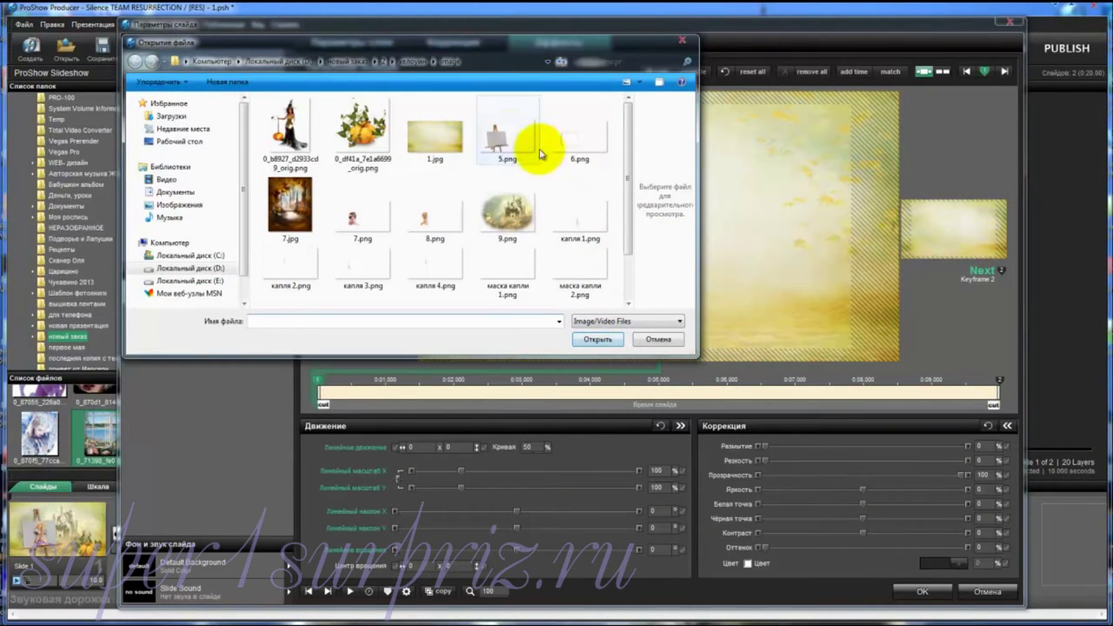
{"action": "left_click", "coordinate": [509, 144]}
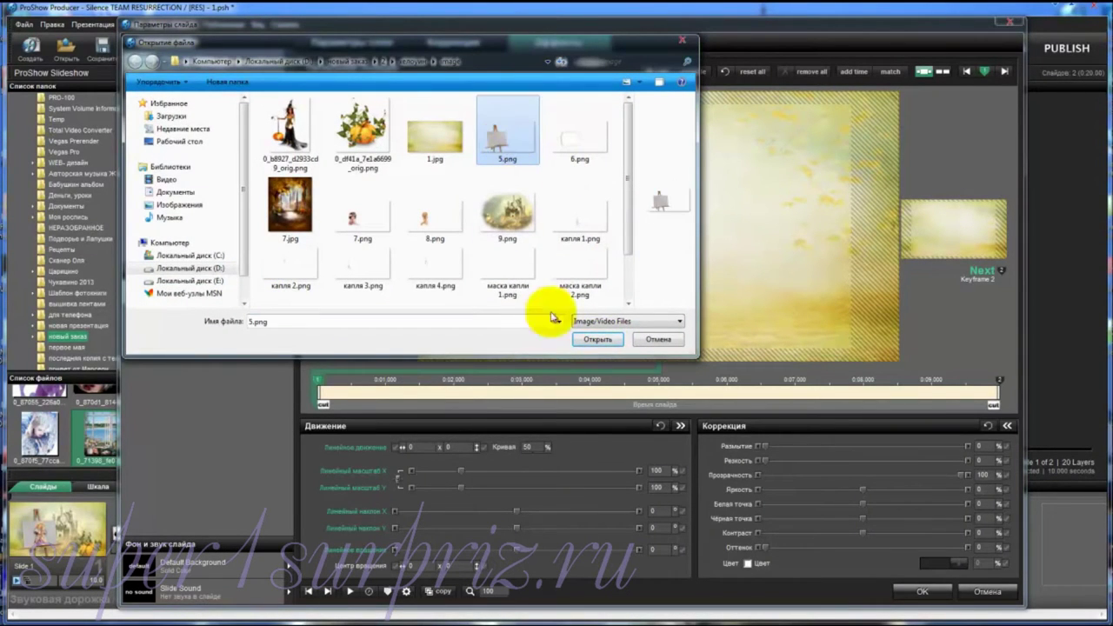
{"action": "left_click", "coordinate": [609, 340]}
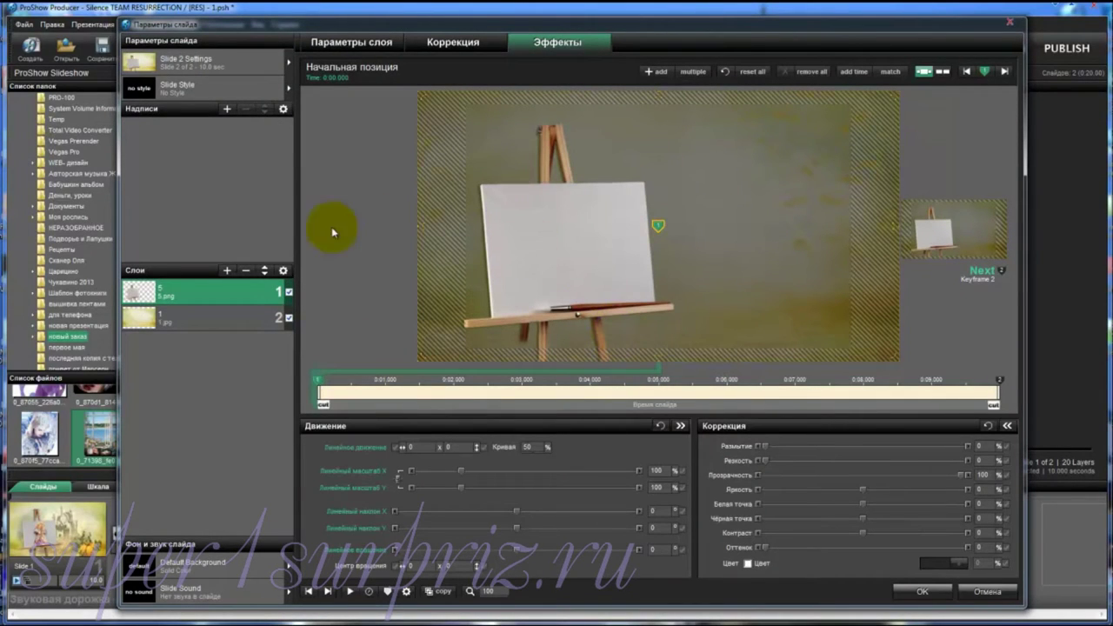
Add the girl's portrait image 7.png as a new layer above the easel
{"action": "left_click", "coordinate": [228, 272]}
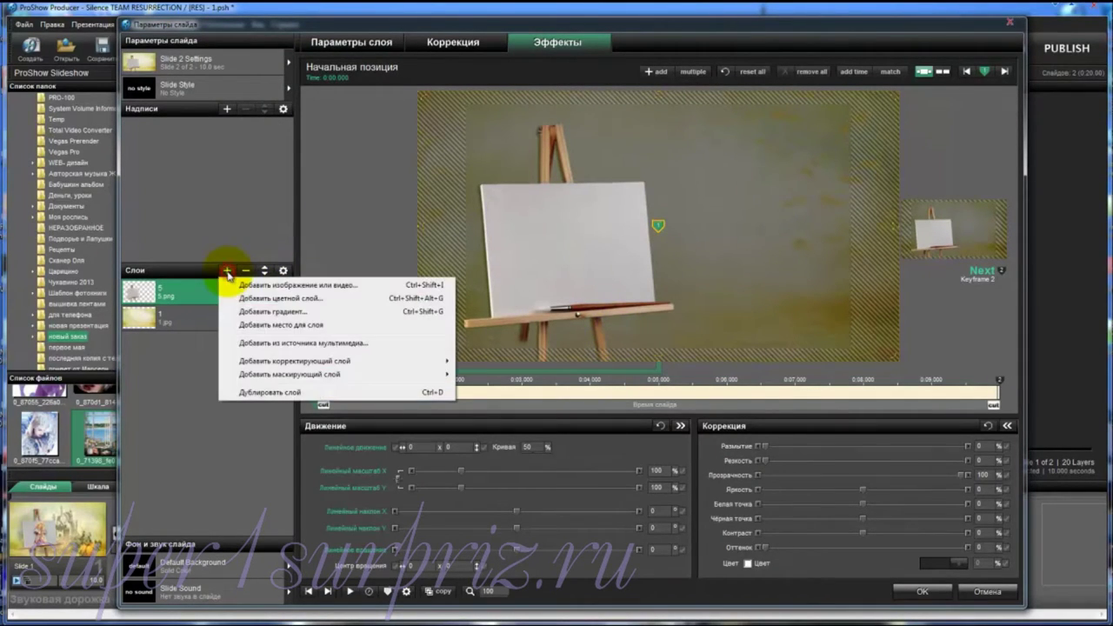
{"action": "left_click", "coordinate": [243, 287]}
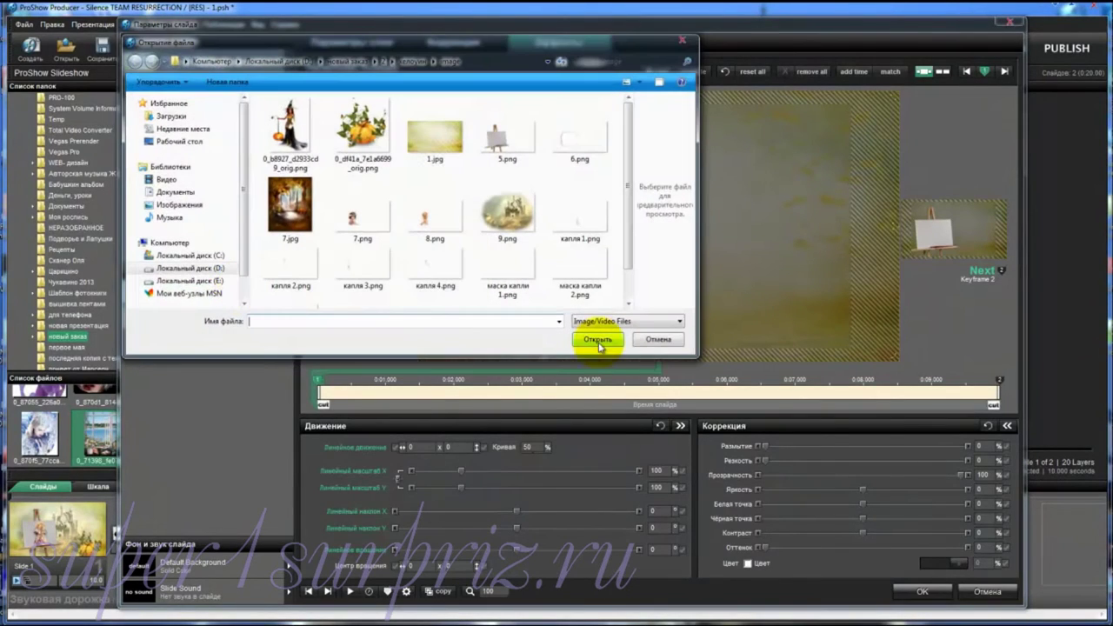
{"action": "left_click", "coordinate": [361, 222]}
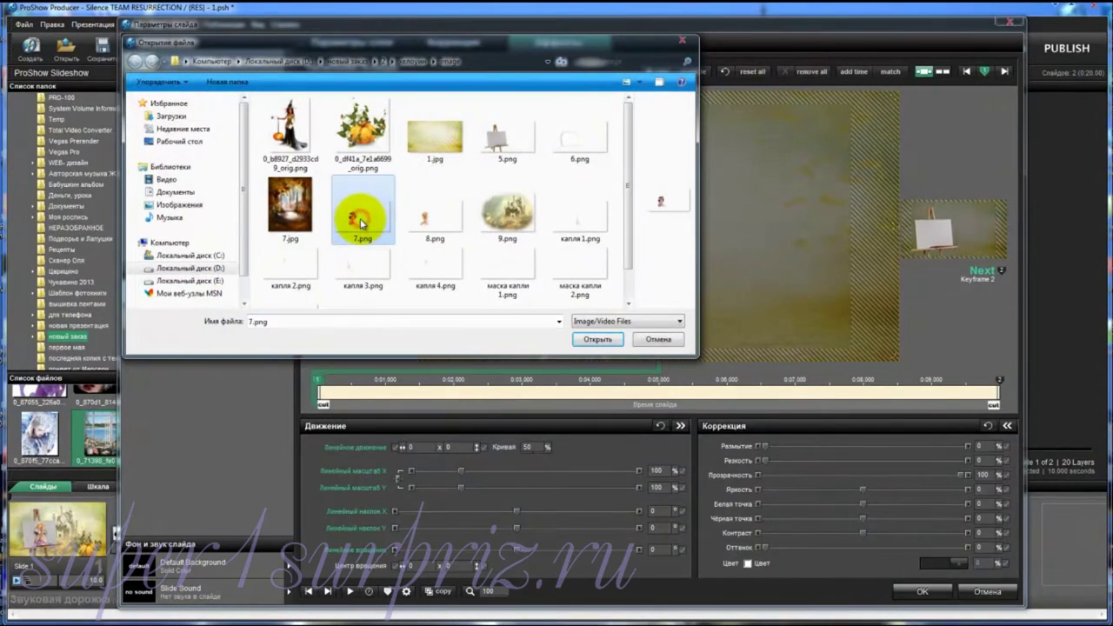
{"action": "left_click", "coordinate": [606, 340]}
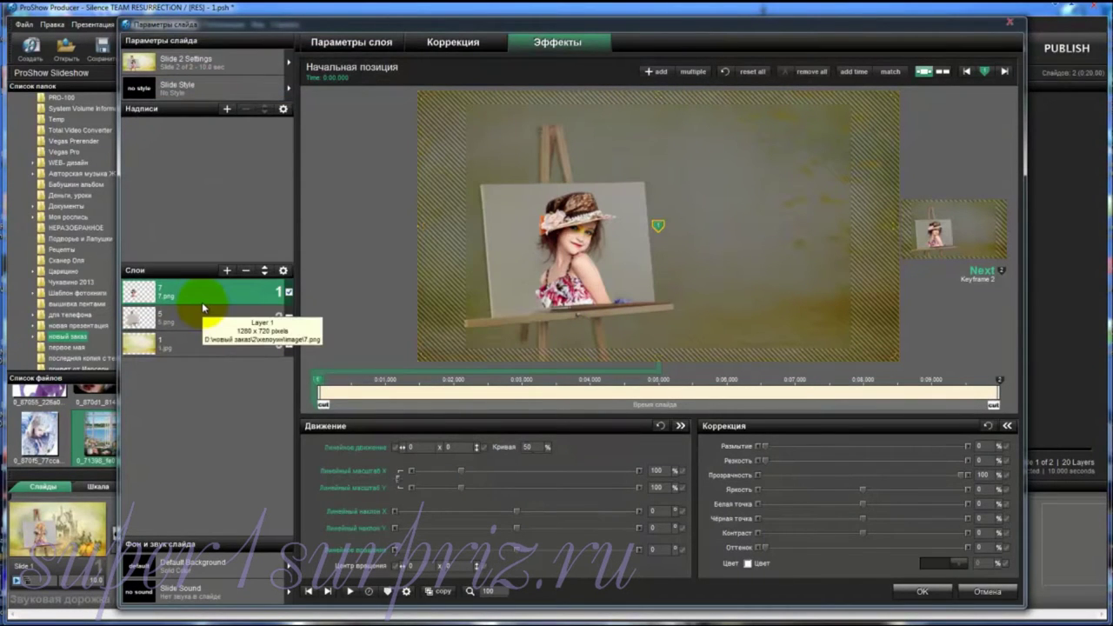
Add 6.png as the top layer and use it as a mask for the portrait layer 7.png
{"action": "left_click", "coordinate": [227, 270]}
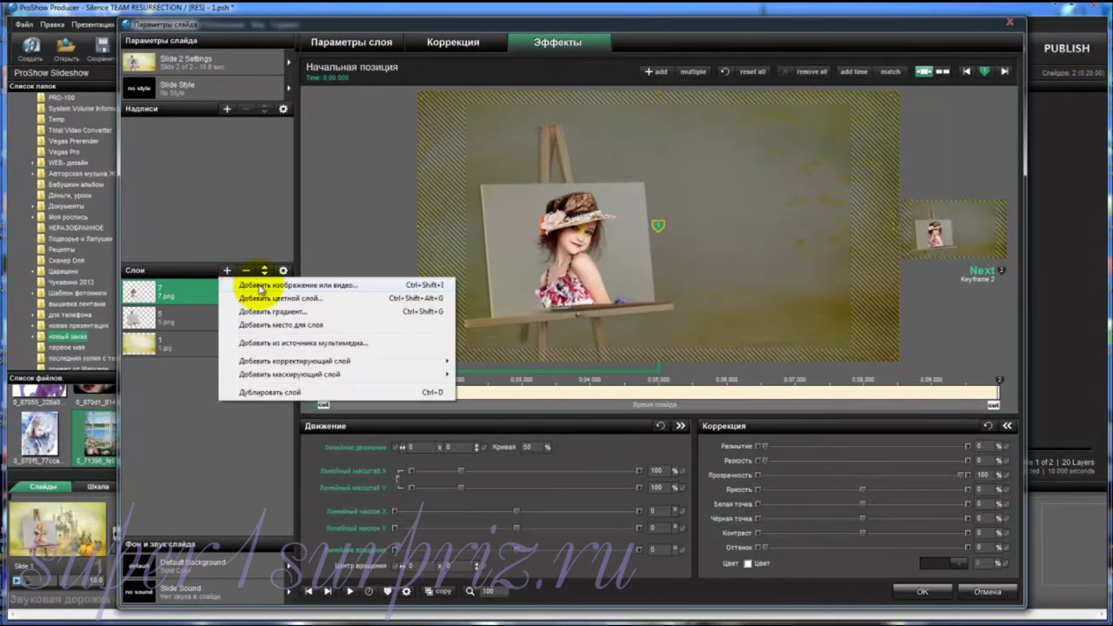
{"action": "left_click", "coordinate": [260, 287]}
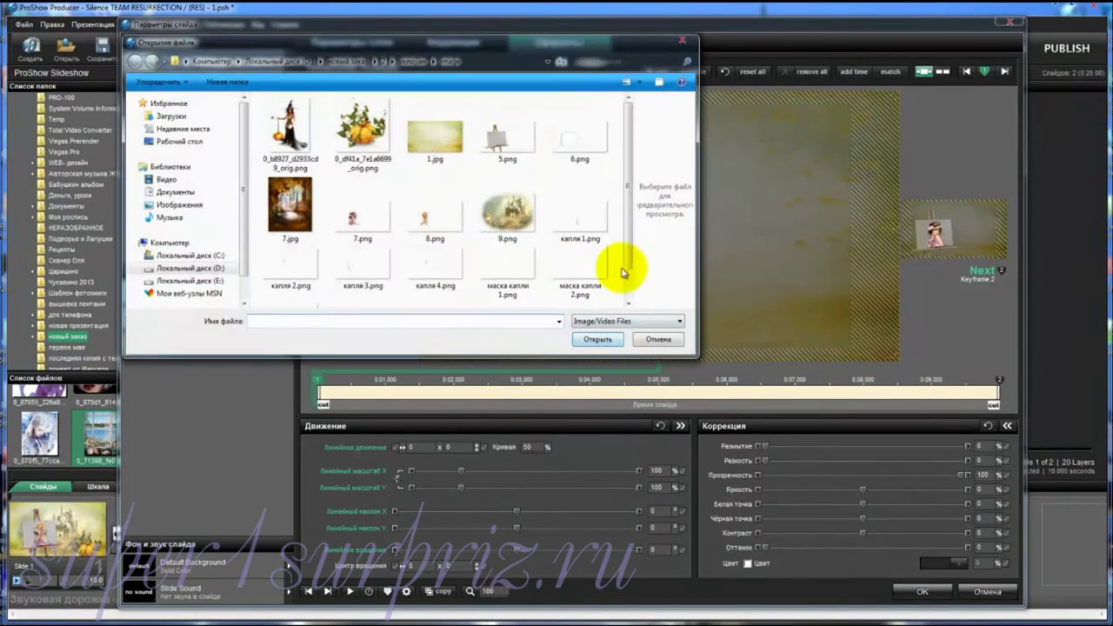
{"action": "left_click", "coordinate": [579, 142]}
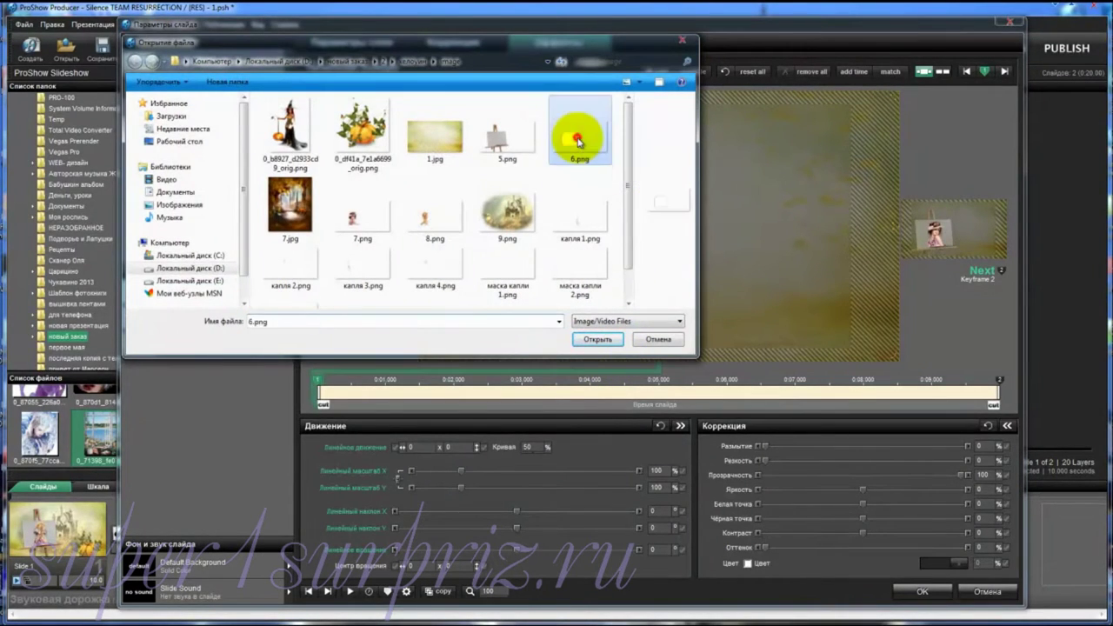
{"action": "left_click", "coordinate": [600, 341]}
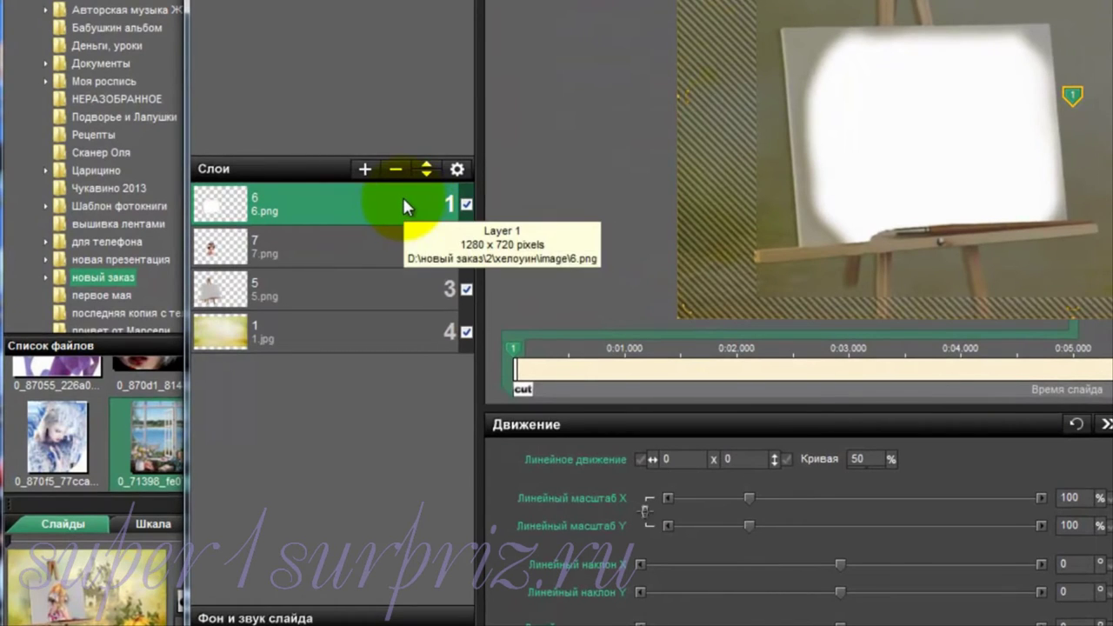
{"action": "right_click", "coordinate": [277, 203]}
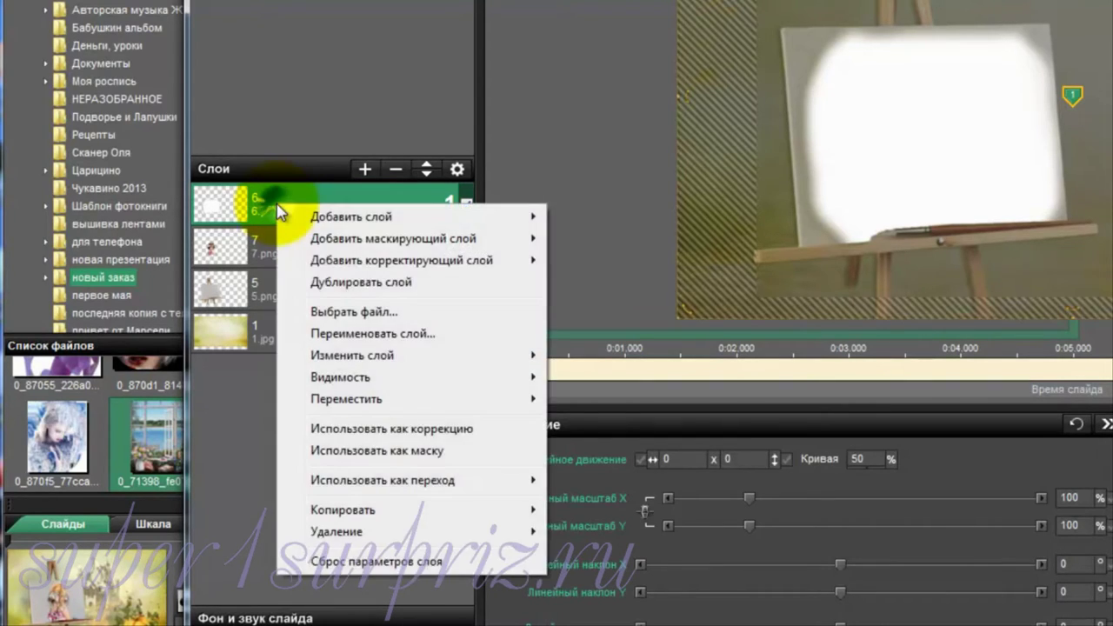
{"action": "left_click", "coordinate": [337, 452]}
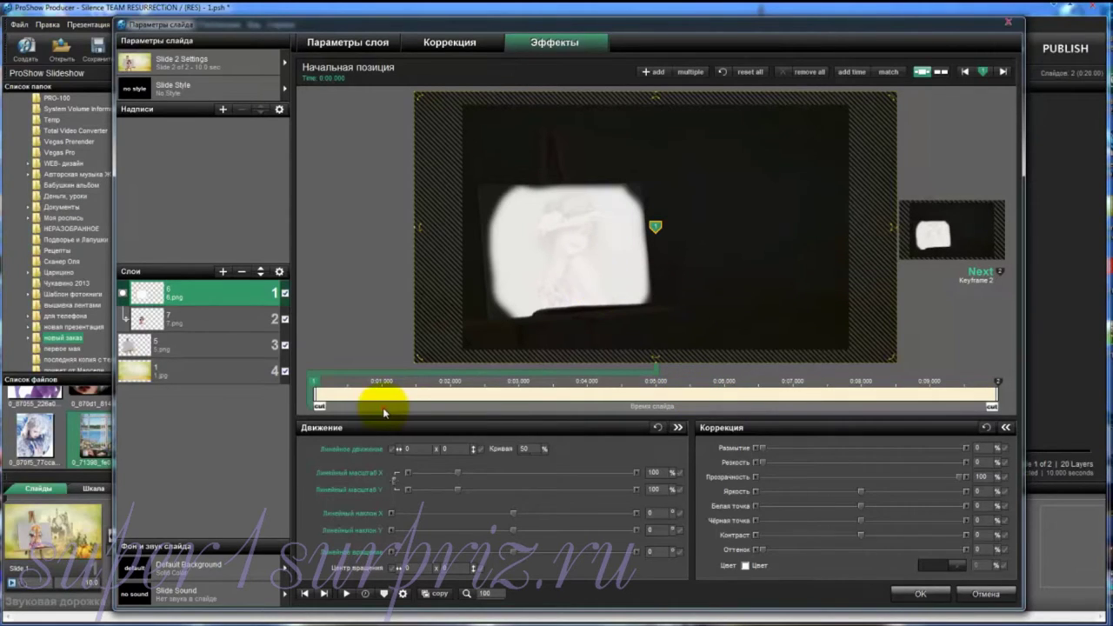
Add a middle keyframe to the mask layer 6.png and shift it to about 5.5 seconds
{"action": "mouse_move", "coordinate": [384, 412]}
{"action": "left_mouse_down"}
{"action": "mouse_move", "coordinate": [487, 412]}
{"action": "mouse_move", "coordinate": [453, 407]}
{"action": "left_mouse_up"}
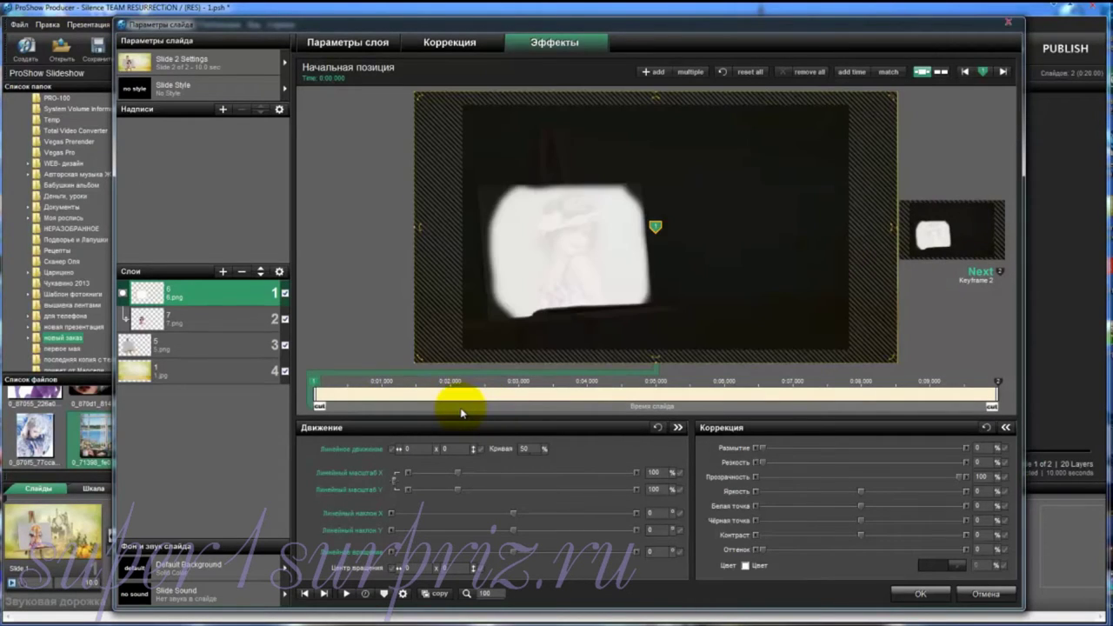
{"action": "left_click", "coordinate": [230, 296]}
{"action": "left_click", "coordinate": [658, 73]}
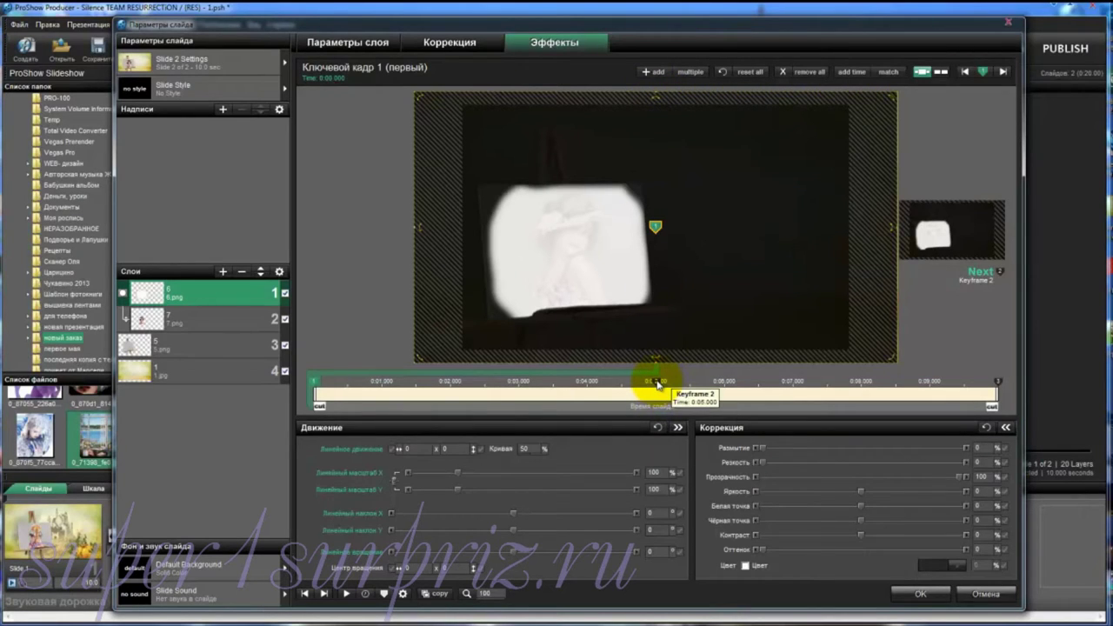
{"action": "left_click_drag", "start_coordinate": [659, 385], "coordinate": [692, 385]}
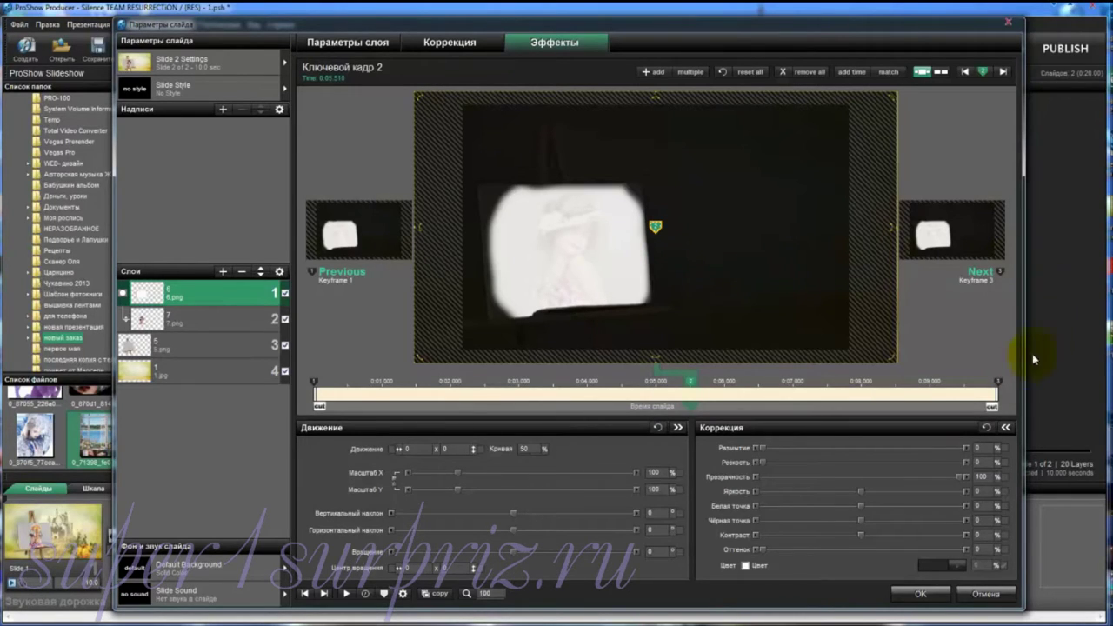
At the last keyframe, move the mask layer down off the easel canvas to about 2.12 x 49.77
{"action": "left_click", "coordinate": [998, 385]}
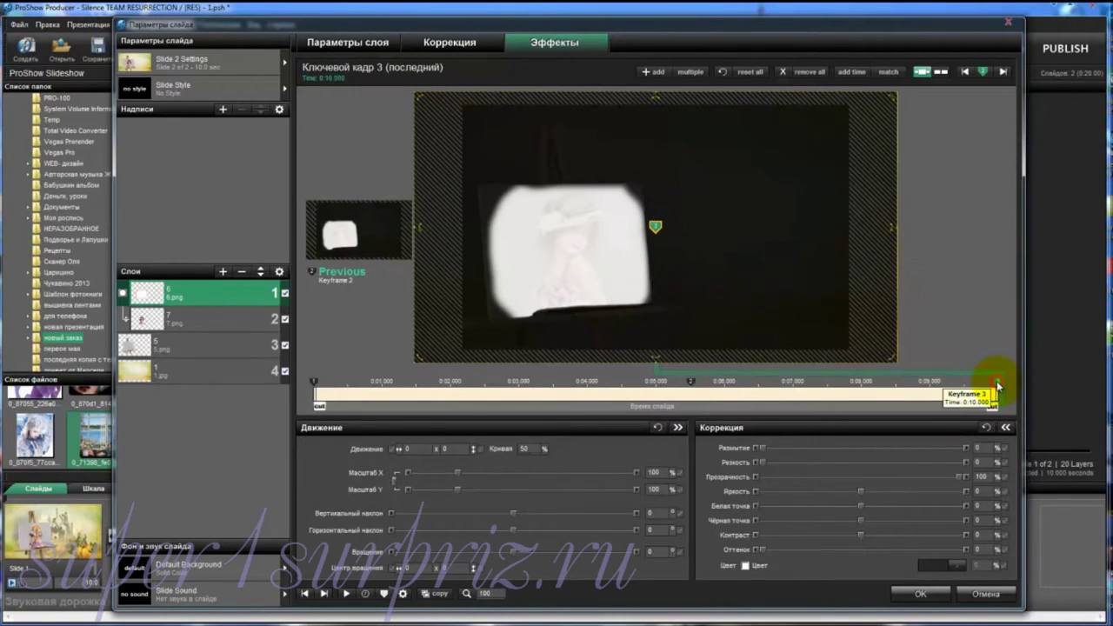
{"action": "left_click_drag", "start_coordinate": [575, 240], "coordinate": [586, 377]}
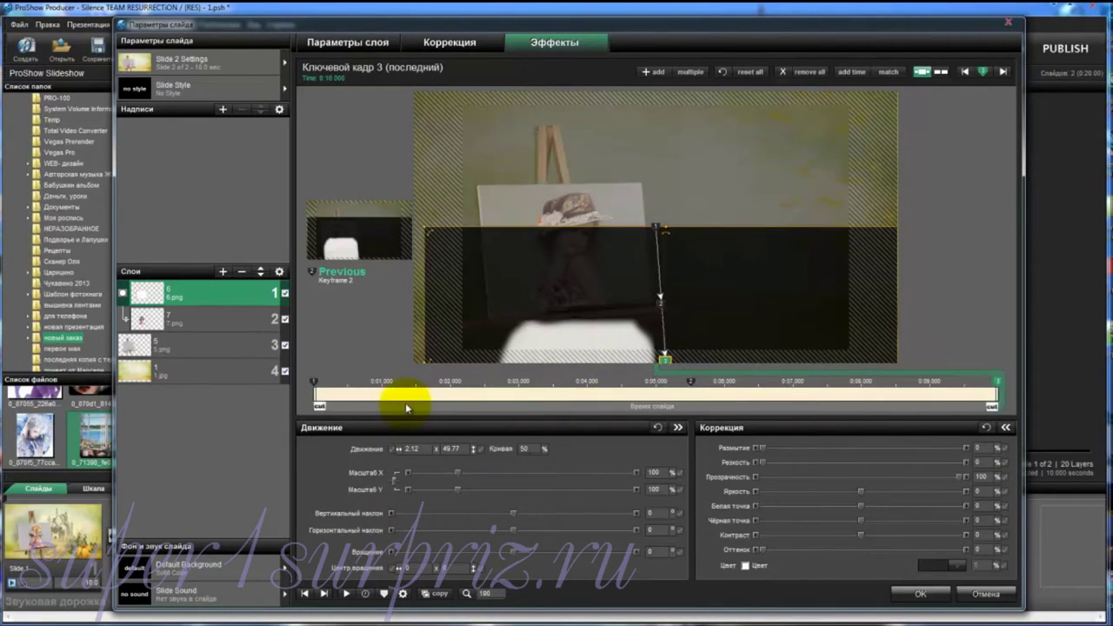
{"action": "mouse_move", "coordinate": [340, 406]}
{"action": "left_mouse_down"}
{"action": "mouse_move", "coordinate": [801, 409]}
{"action": "mouse_move", "coordinate": [852, 416]}
{"action": "mouse_move", "coordinate": [897, 443]}
{"action": "mouse_move", "coordinate": [933, 444]}
{"action": "left_mouse_up"}
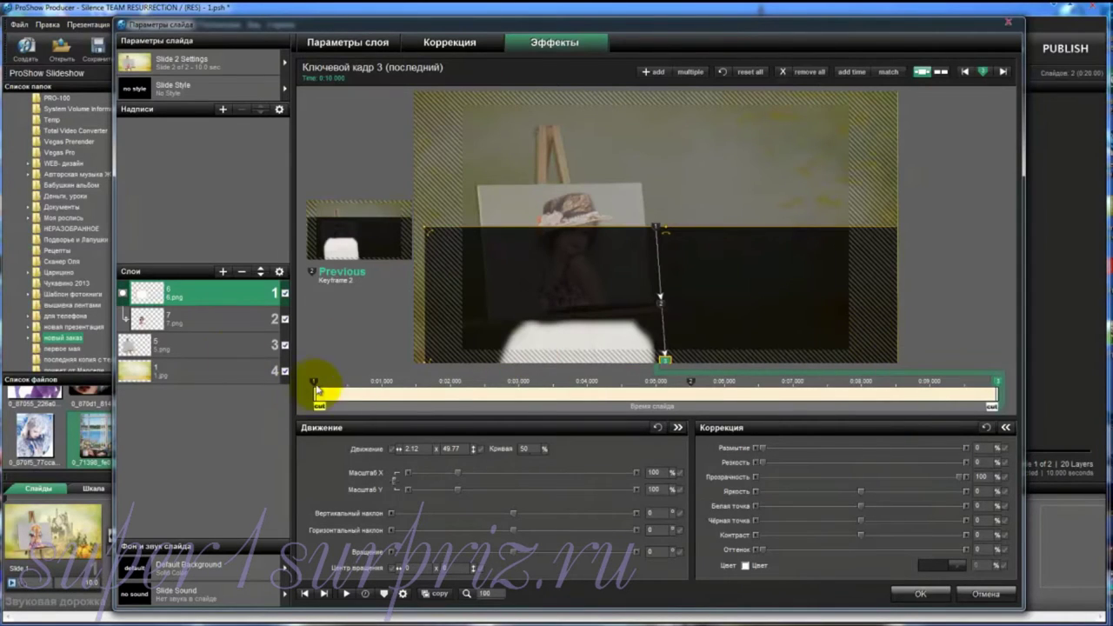
Copy the mask layer's first keyframe settings to the next keyframe and play the slide preview
{"action": "left_click", "coordinate": [317, 388]}
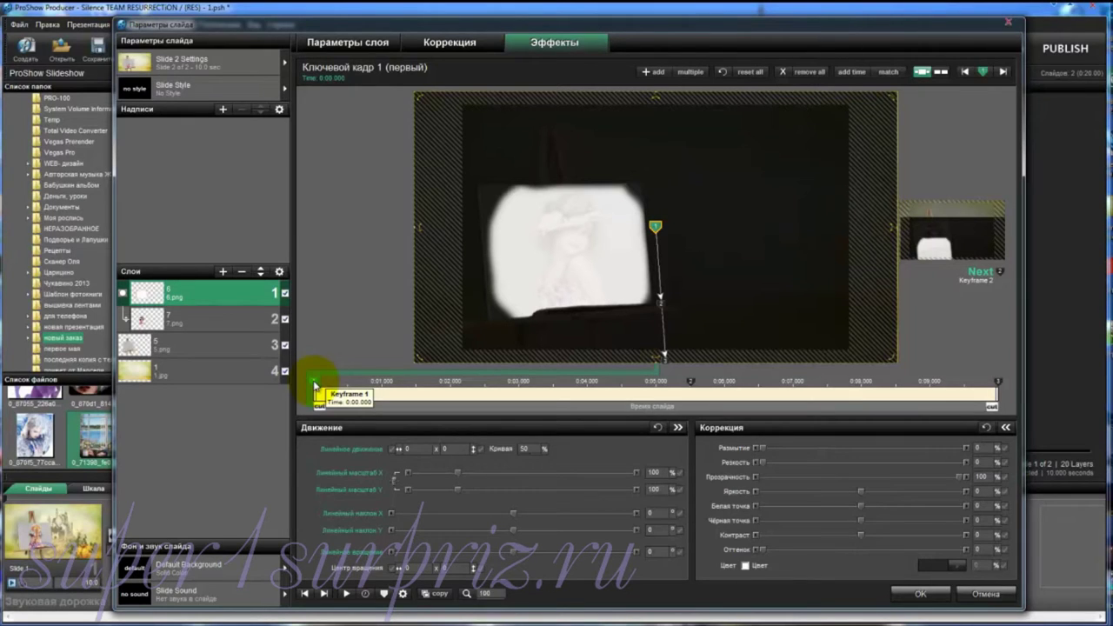
{"action": "right_click", "coordinate": [315, 384]}
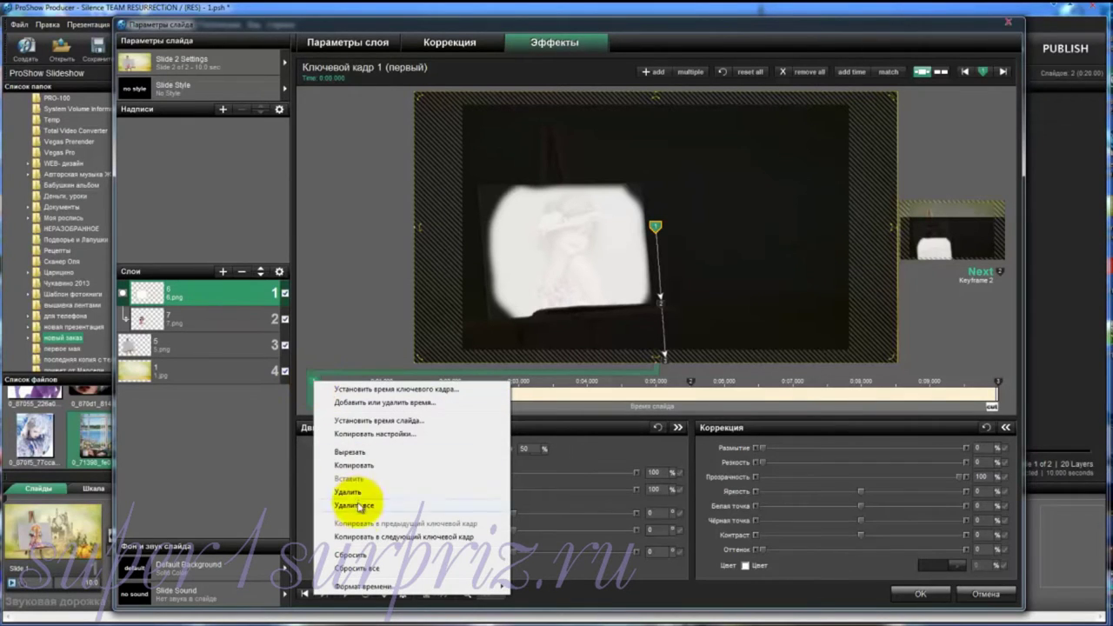
{"action": "left_click", "coordinate": [359, 541]}
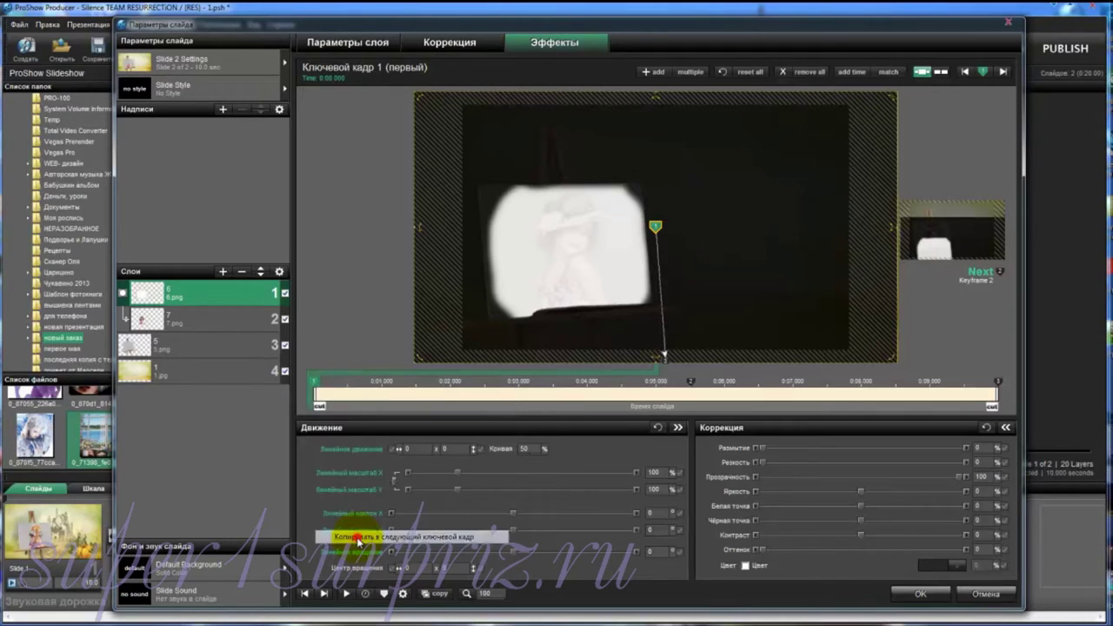
{"action": "left_click", "coordinate": [346, 593]}
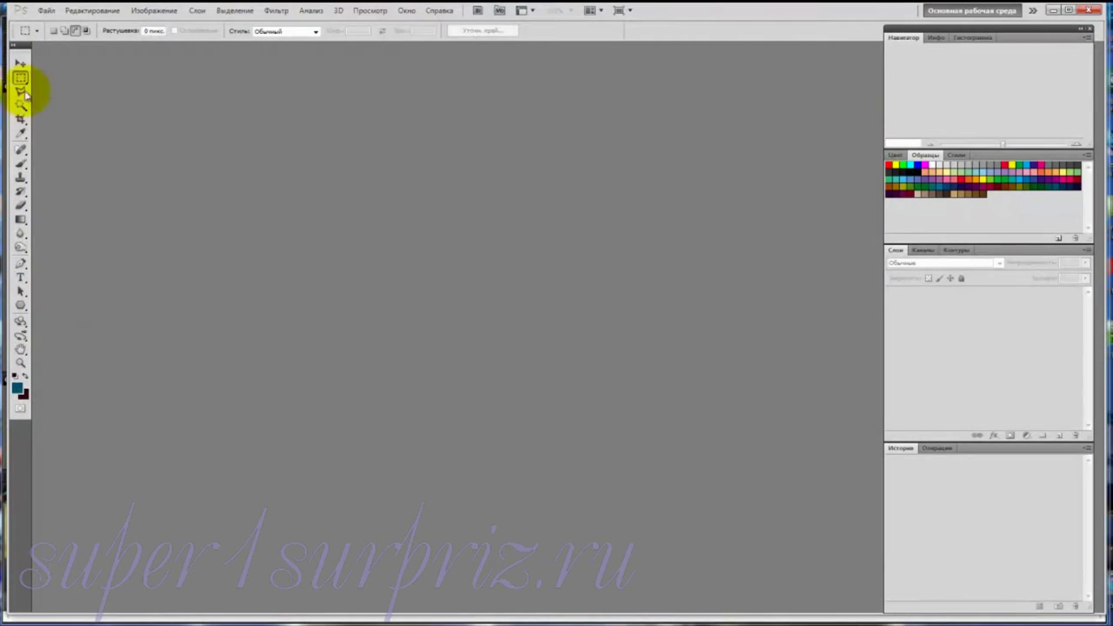
Open капля 1.png from the image folder in Photoshop
{"action": "left_click", "coordinate": [45, 12]}
{"action": "left_click", "coordinate": [58, 35]}
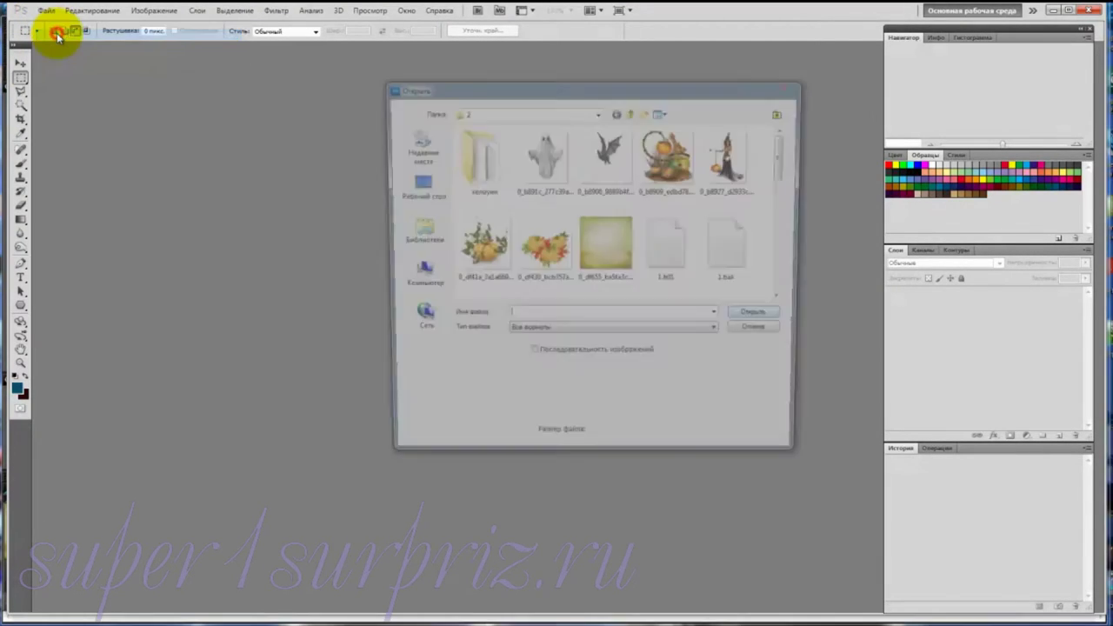
{"action": "double_click", "coordinate": [485, 165]}
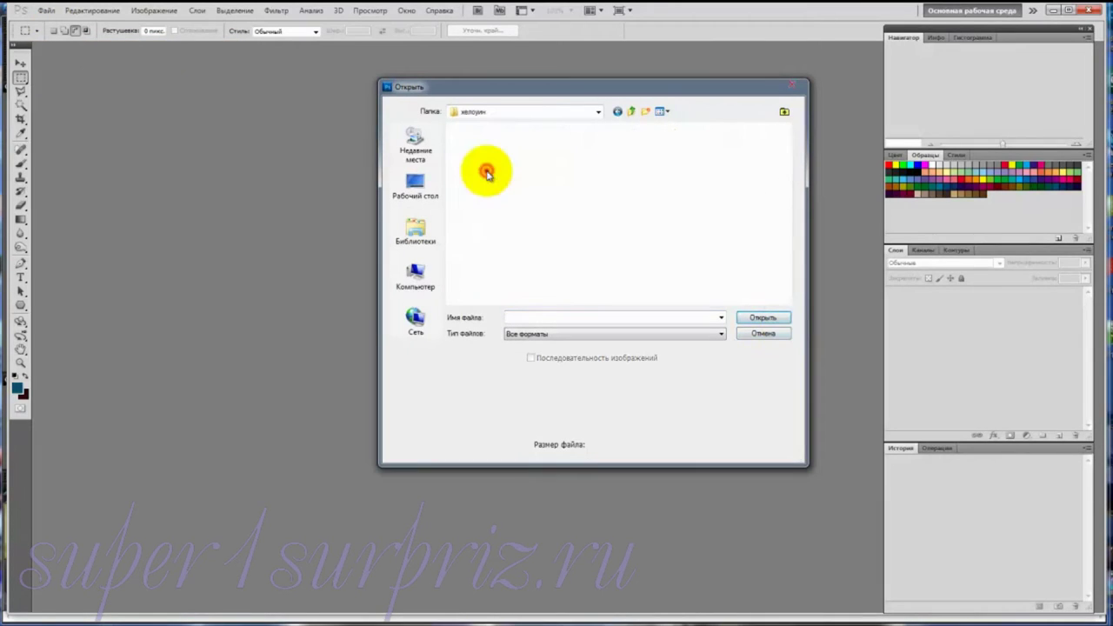
{"action": "double_click", "coordinate": [472, 143]}
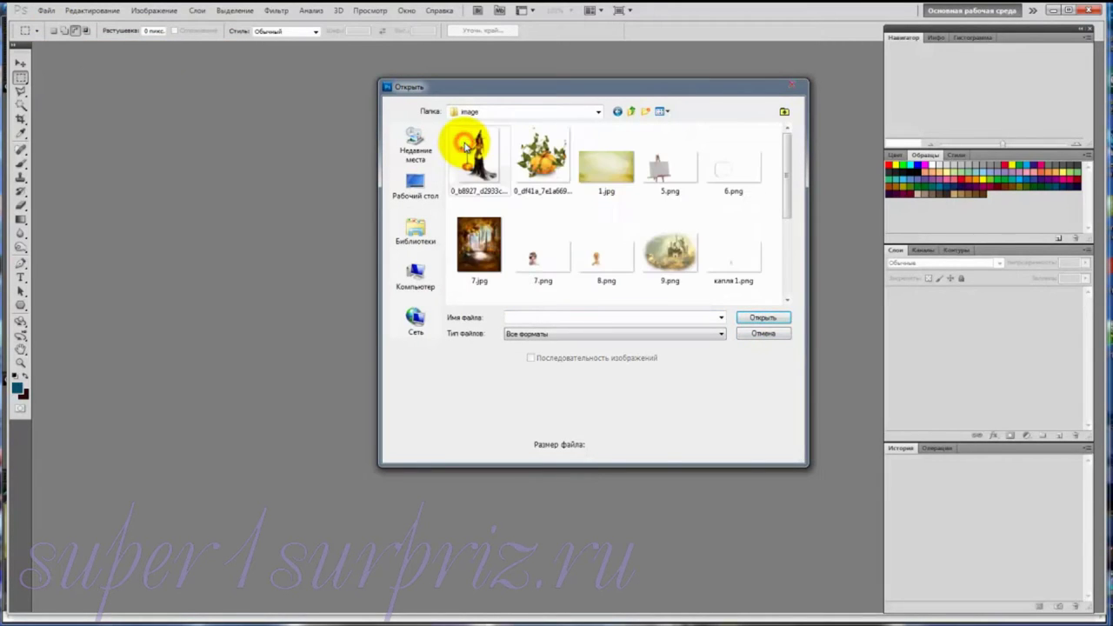
{"action": "left_click", "coordinate": [730, 259]}
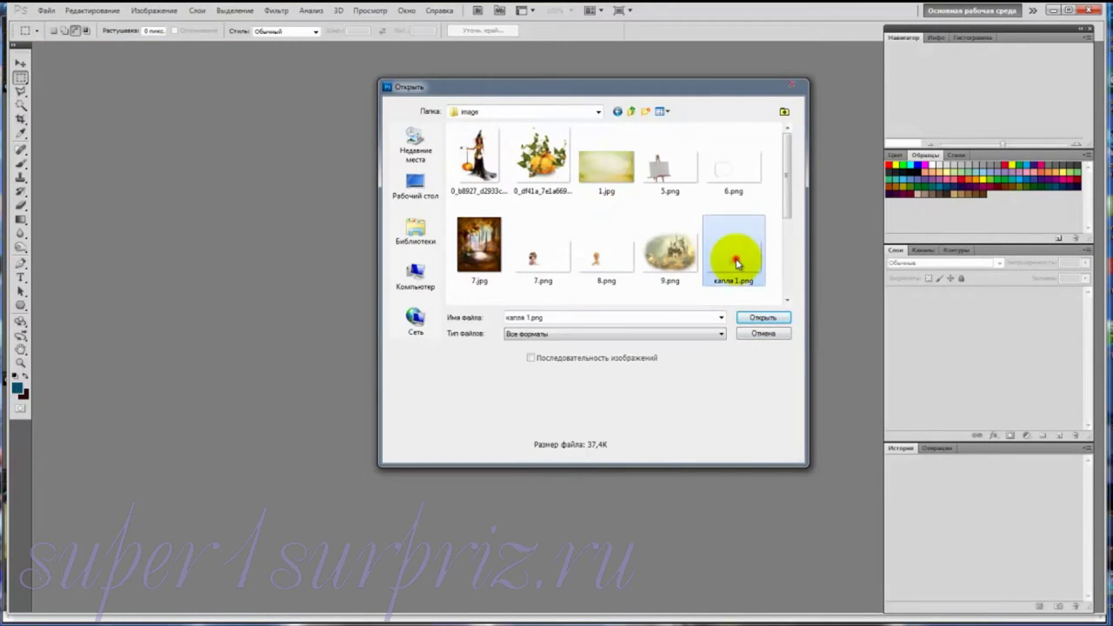
{"action": "left_click", "coordinate": [758, 319]}
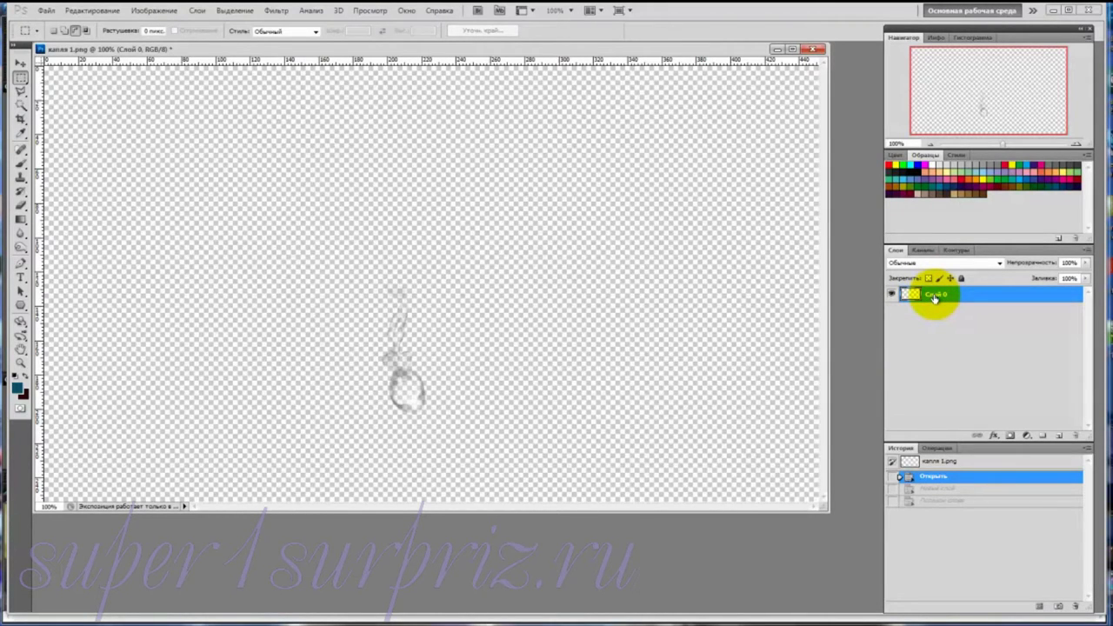
Rename the water drop's layer as капля
{"action": "double_click", "coordinate": [936, 295]}
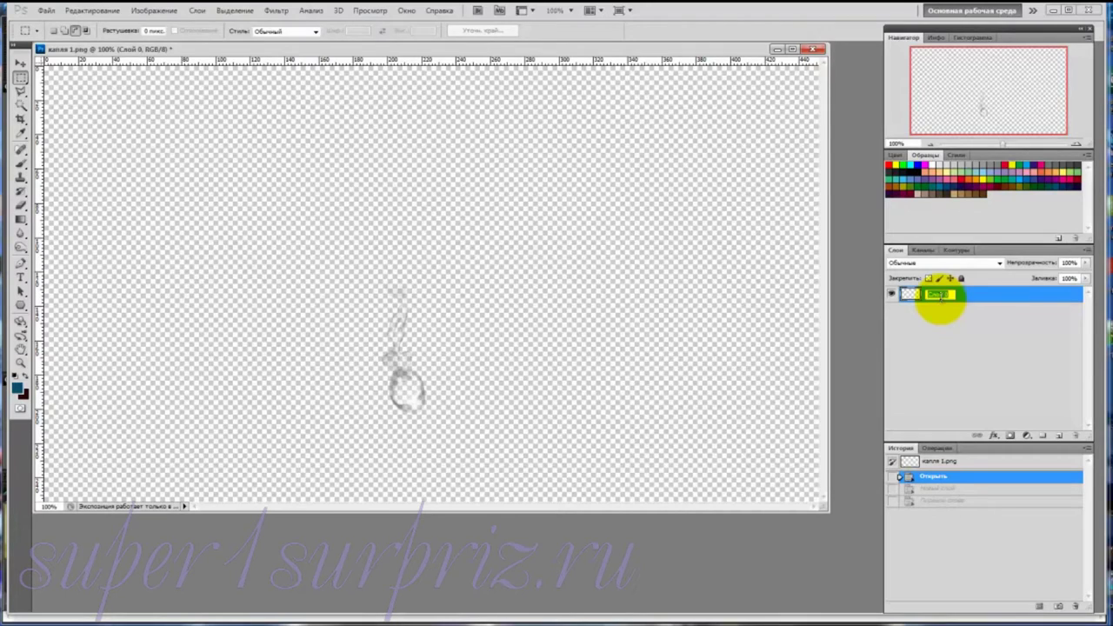
{"action": "type", "text": "капля"}
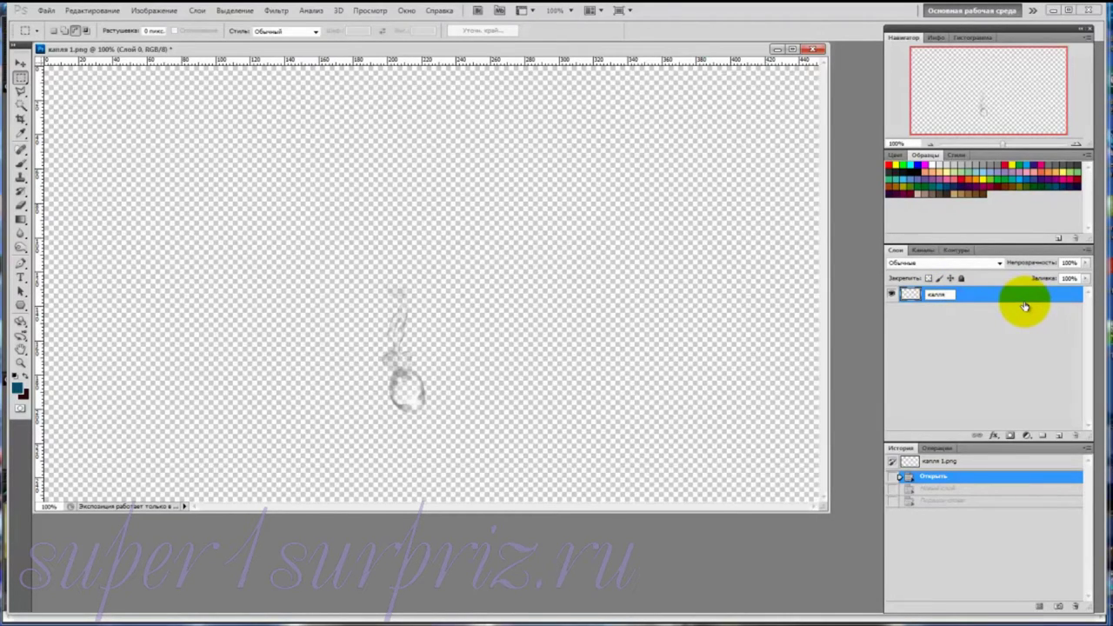
{"action": "key", "text": "Return"}
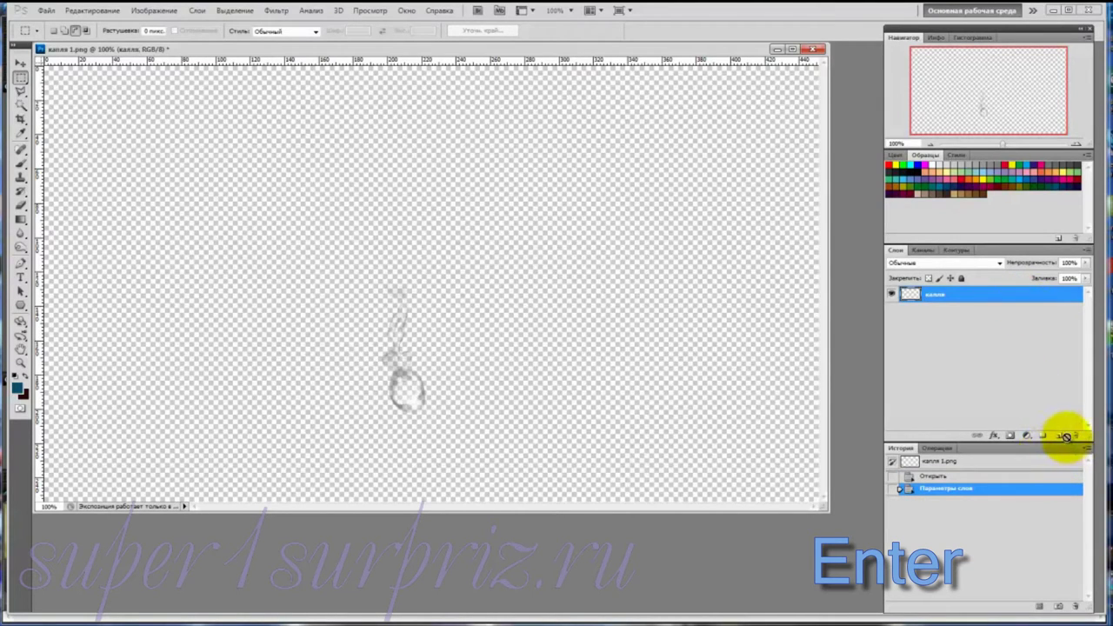
Add a new layer beneath the капля layer and name it маска капли
{"action": "left_click", "coordinate": [1059, 437]}
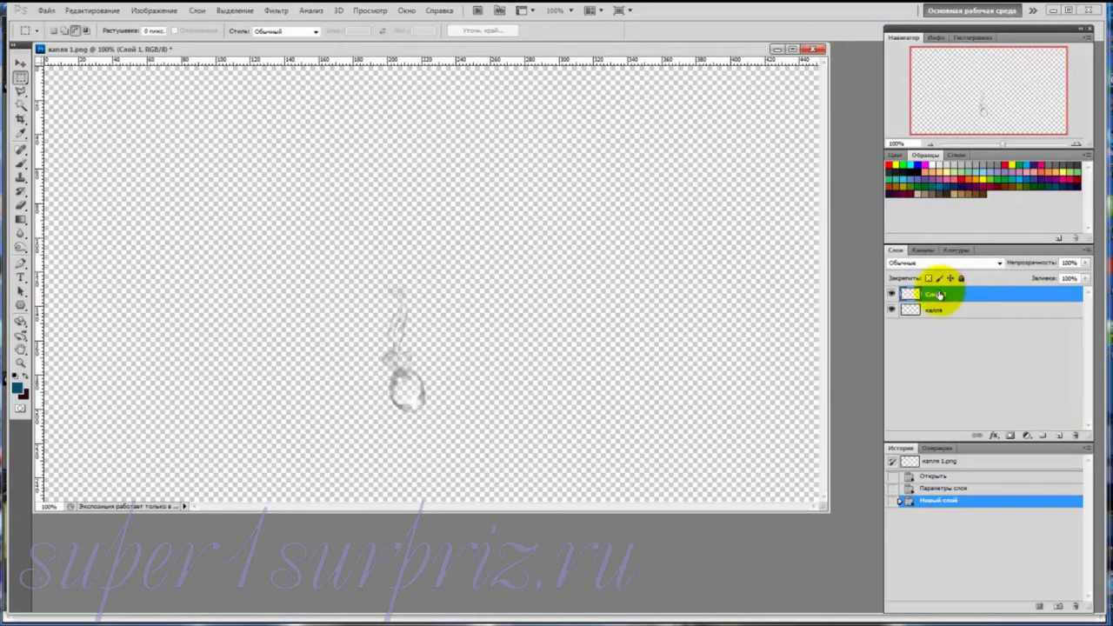
{"action": "left_click_drag", "start_coordinate": [936, 294], "coordinate": [941, 330]}
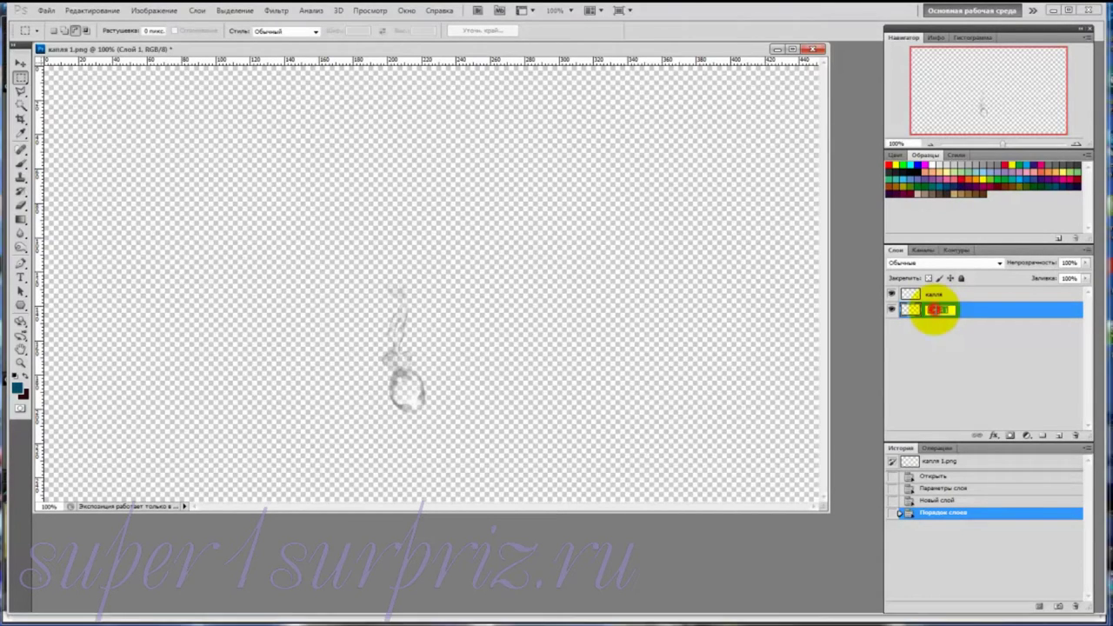
{"action": "double_click", "coordinate": [934, 310]}
{"action": "type", "text": "ка"}
{"action": "type", "text": "ска капл"}
{"action": "type", "text": "я"}
{"action": "key", "text": "Return"}
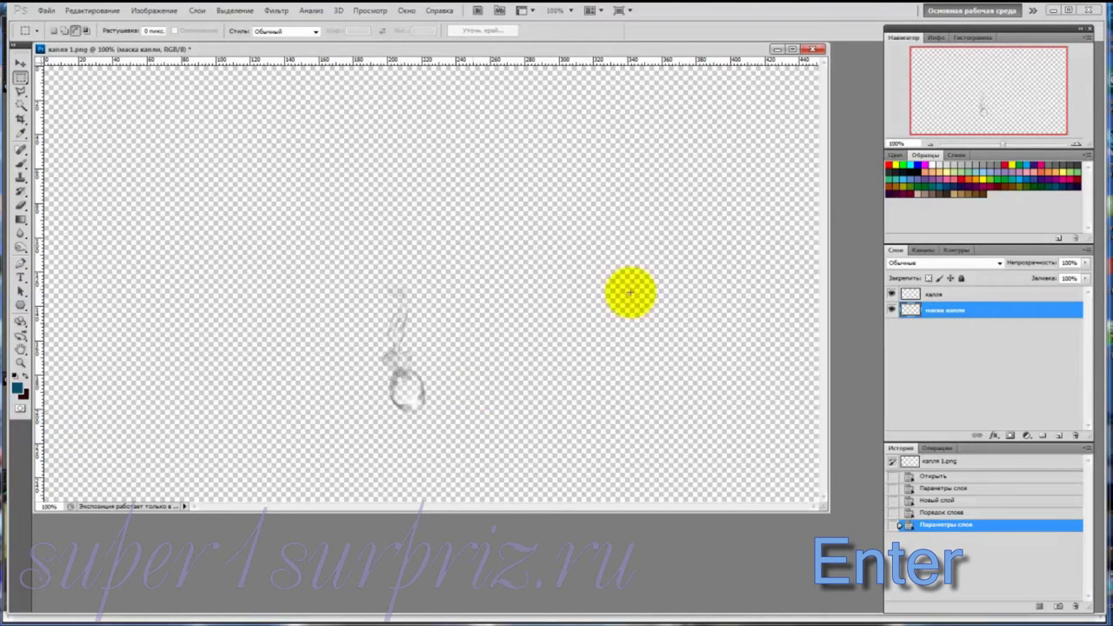
Paint a white vertical stripe behind the drop on the маска капли layer, using a slightly enlarged soft round brush with 0% hardness
{"action": "left_click", "coordinate": [935, 162]}
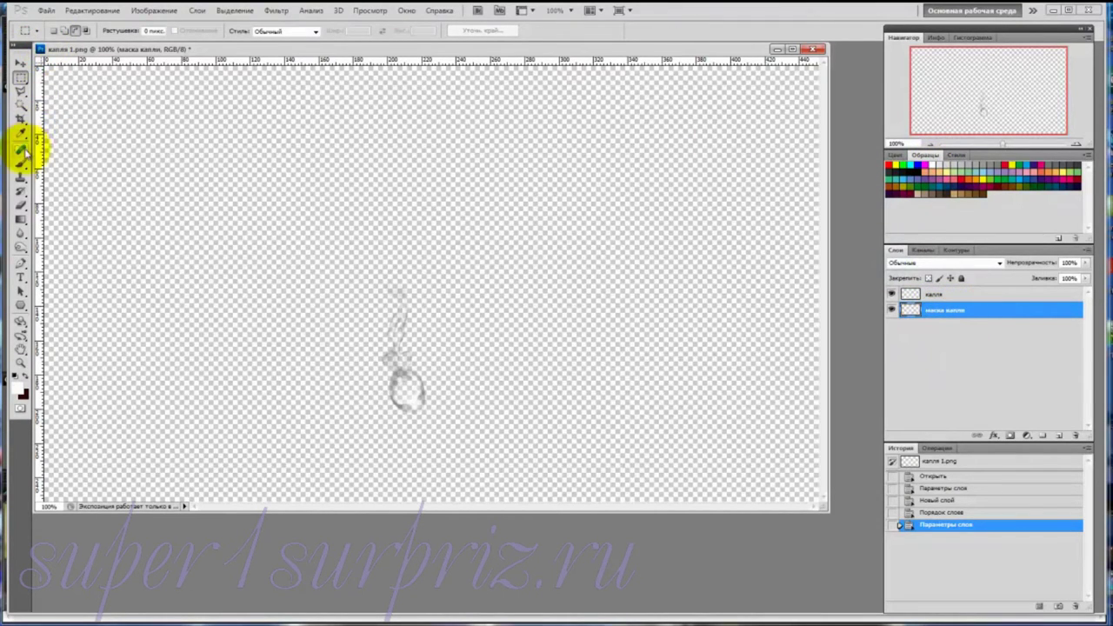
{"action": "left_click", "coordinate": [21, 162]}
{"action": "left_click", "coordinate": [70, 33]}
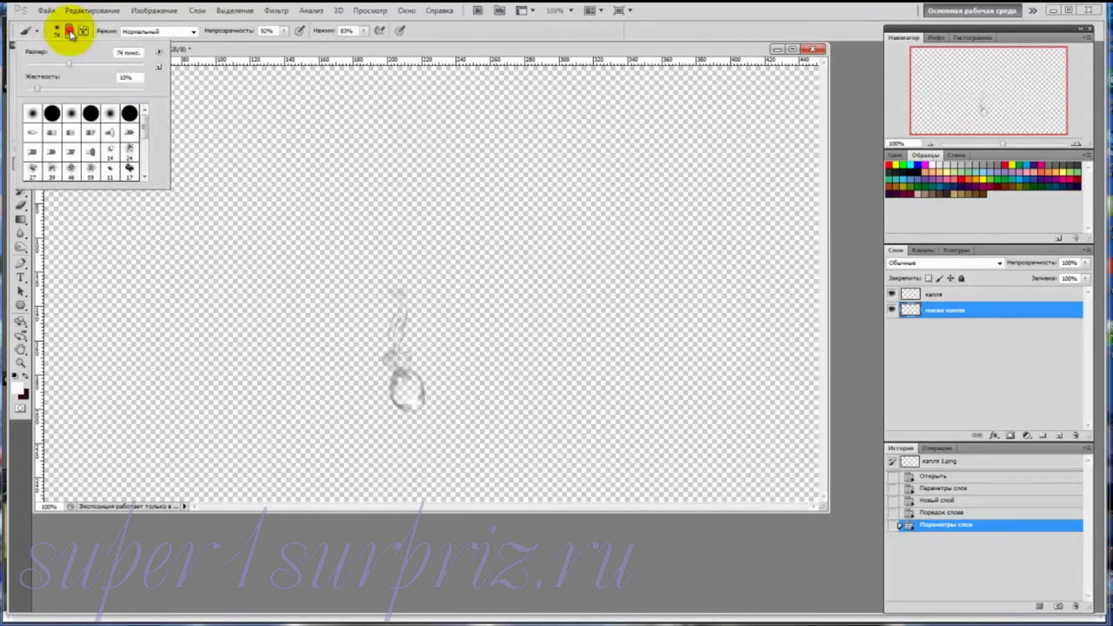
{"action": "left_click", "coordinate": [31, 112]}
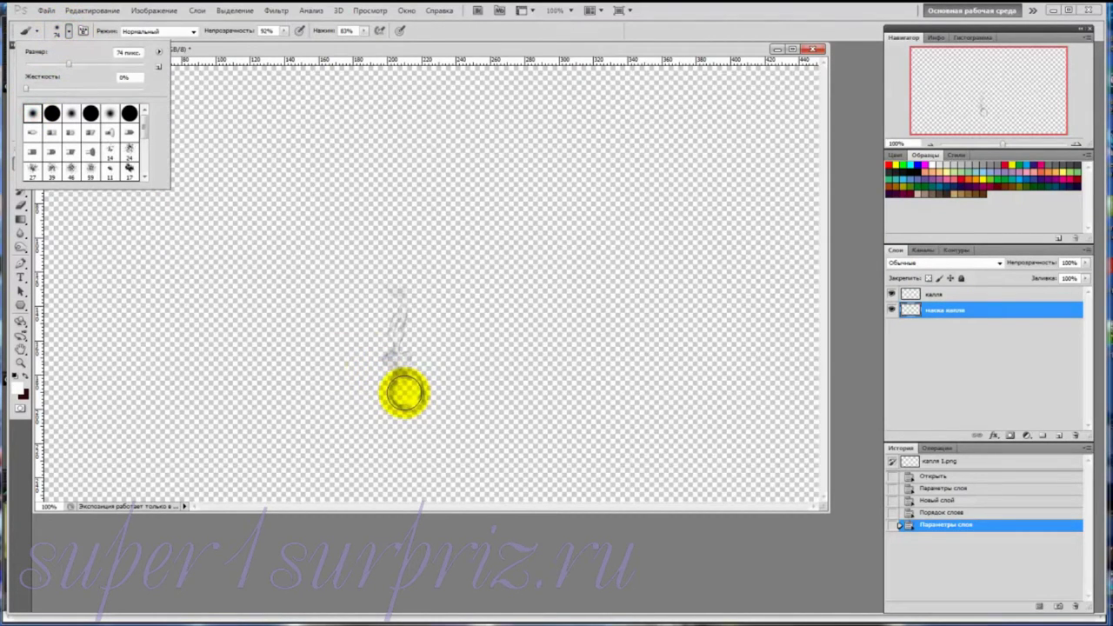
{"action": "left_click", "coordinate": [71, 65]}
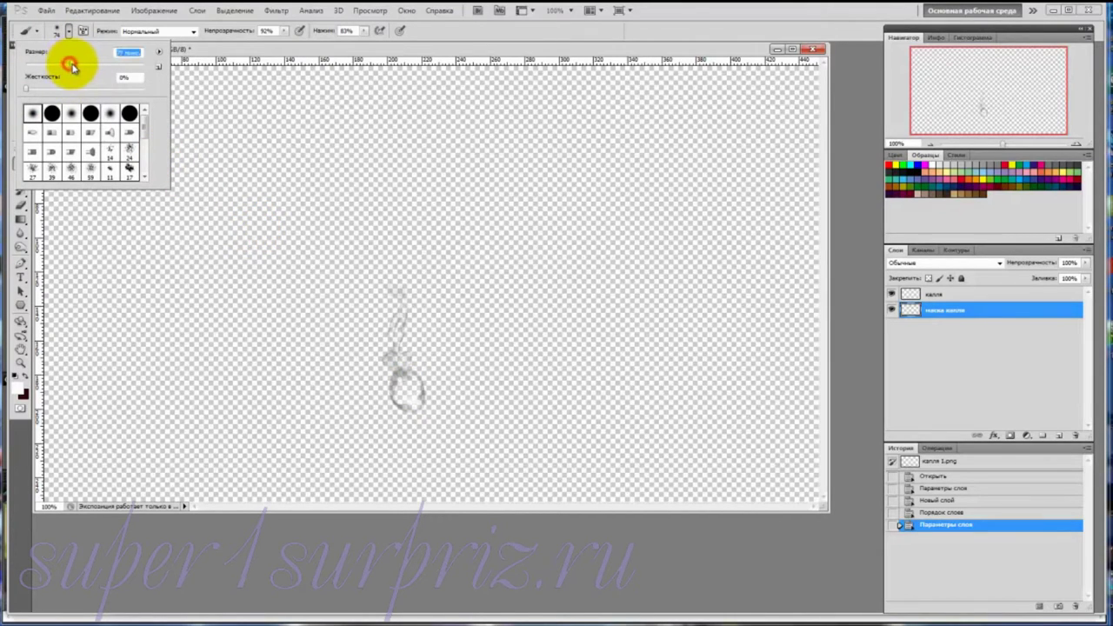
{"action": "left_click_drag", "start_coordinate": [71, 66], "coordinate": [74, 64]}
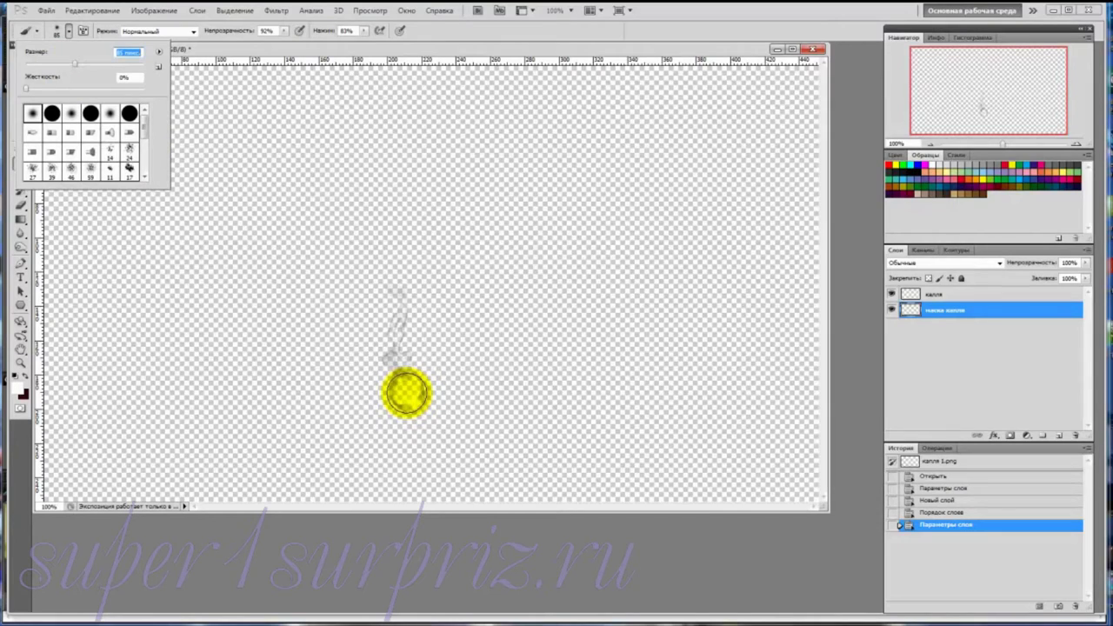
{"action": "left_click", "coordinate": [404, 204]}
{"action": "mouse_move", "coordinate": [400, 204]}
{"action": "left_mouse_down"}
{"action": "mouse_move", "coordinate": [408, 478]}
{"action": "mouse_move", "coordinate": [405, 164]}
{"action": "left_mouse_up"}
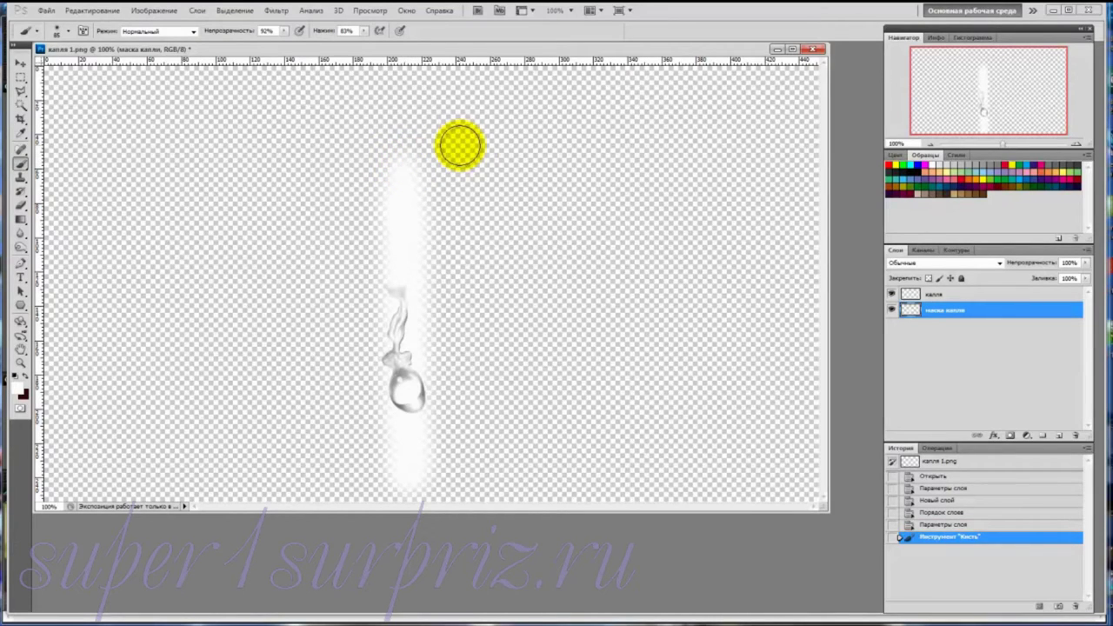
Crop the image to a tall rectangle around the drop and the white stripe
{"action": "left_click", "coordinate": [19, 120]}
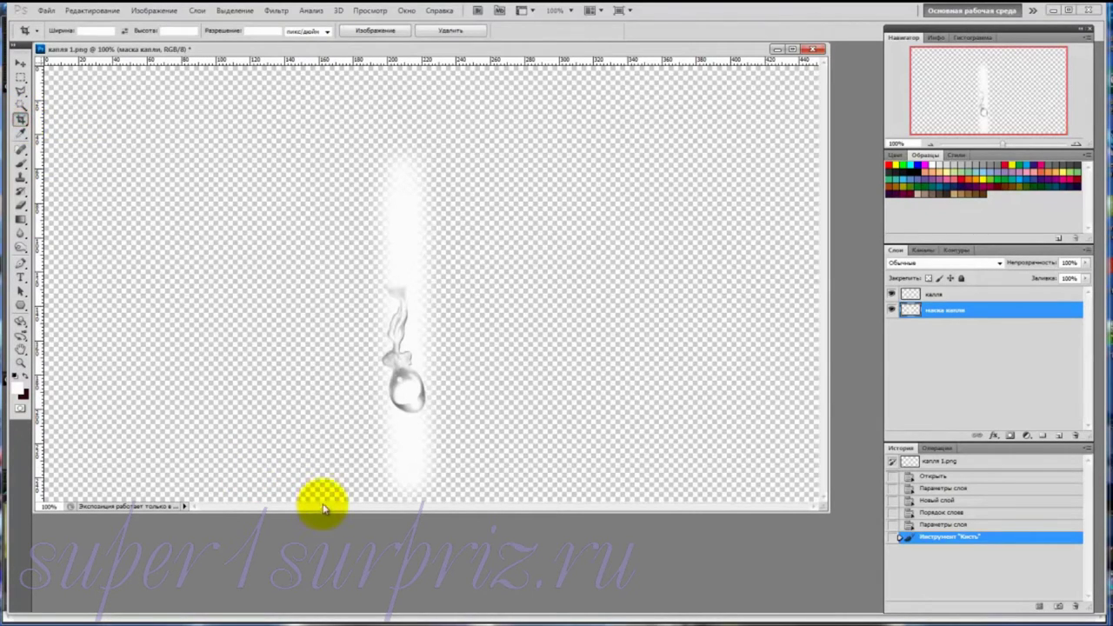
{"action": "left_click_drag", "start_coordinate": [323, 504], "coordinate": [486, 137]}
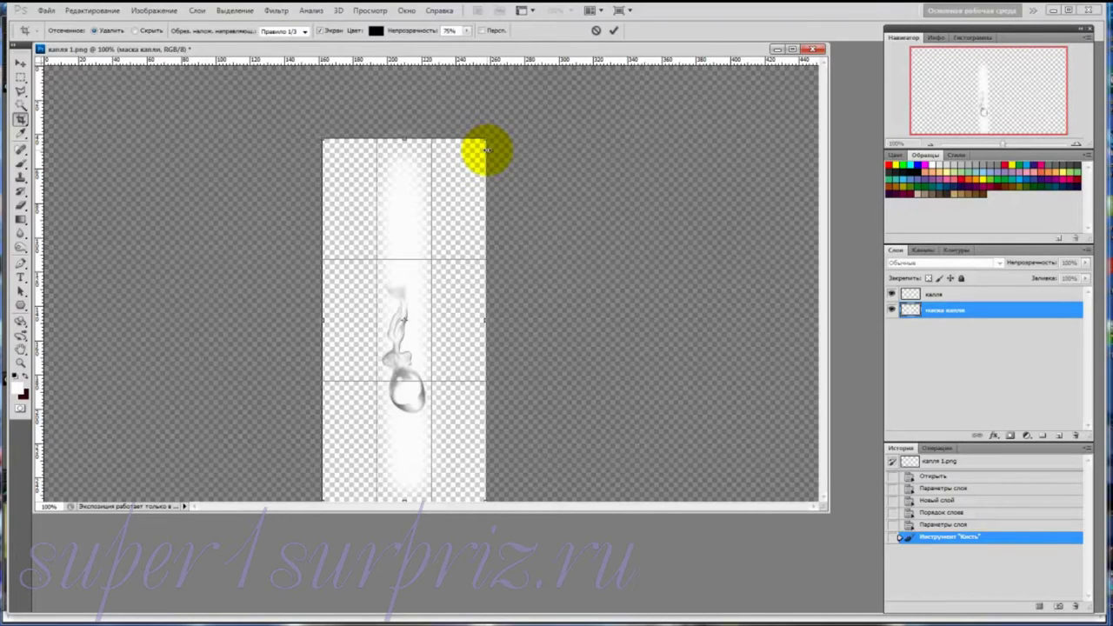
{"action": "key", "text": "Return"}
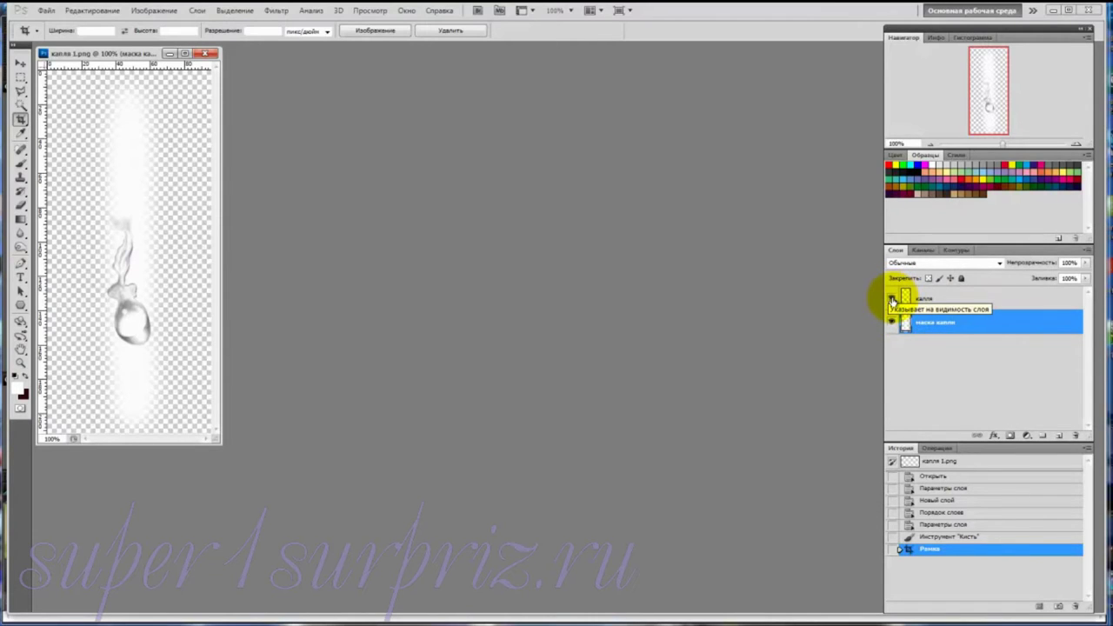
Hide the капля layer and try to save the visible mask as a PNG in the image folder
{"action": "left_click", "coordinate": [891, 300]}
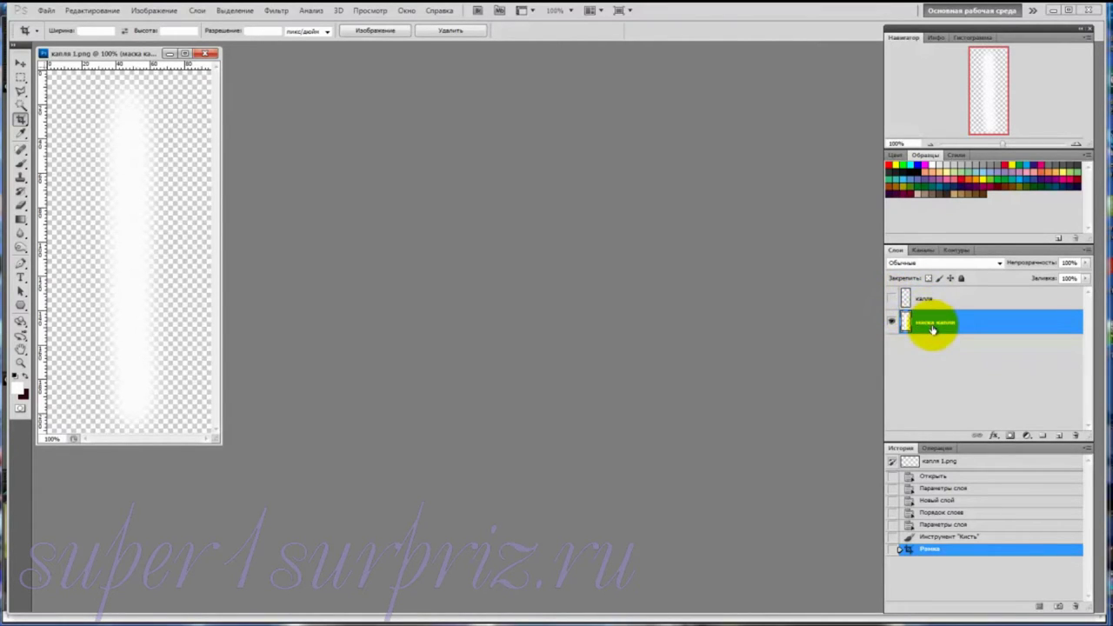
{"action": "left_click", "coordinate": [45, 12]}
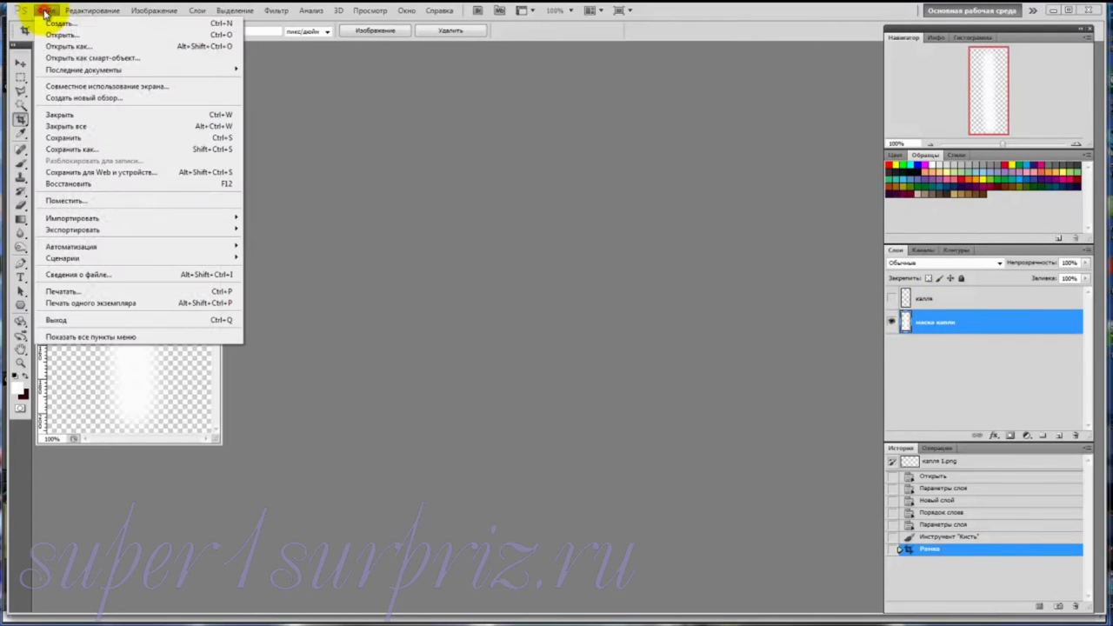
{"action": "left_click", "coordinate": [60, 151]}
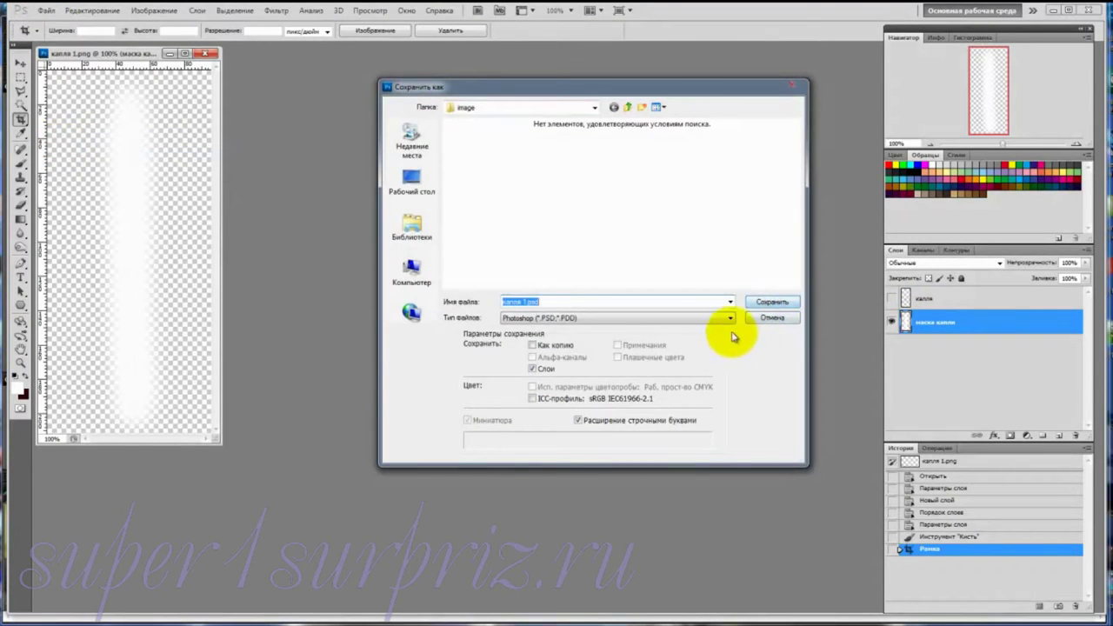
{"action": "left_click", "coordinate": [727, 318]}
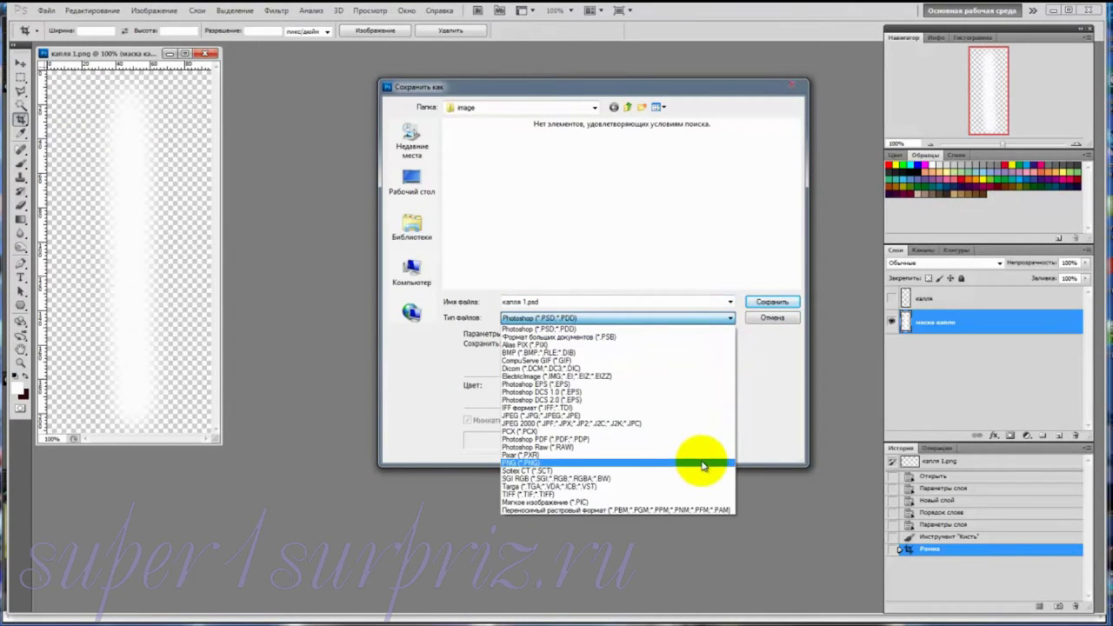
{"action": "left_click", "coordinate": [703, 463]}
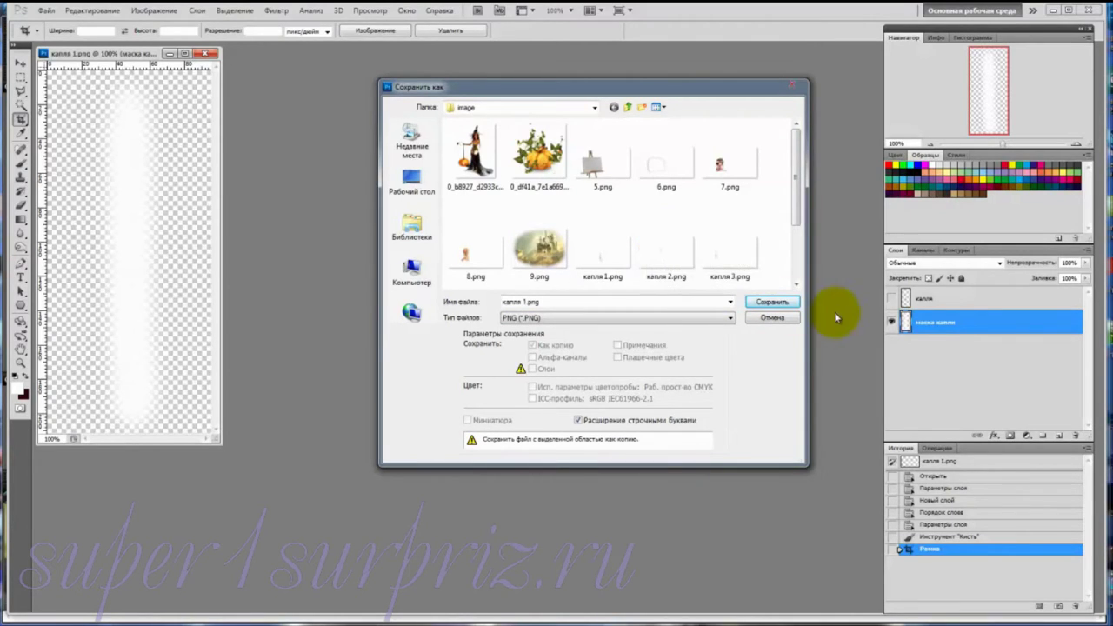
{"action": "left_click", "coordinate": [771, 318]}
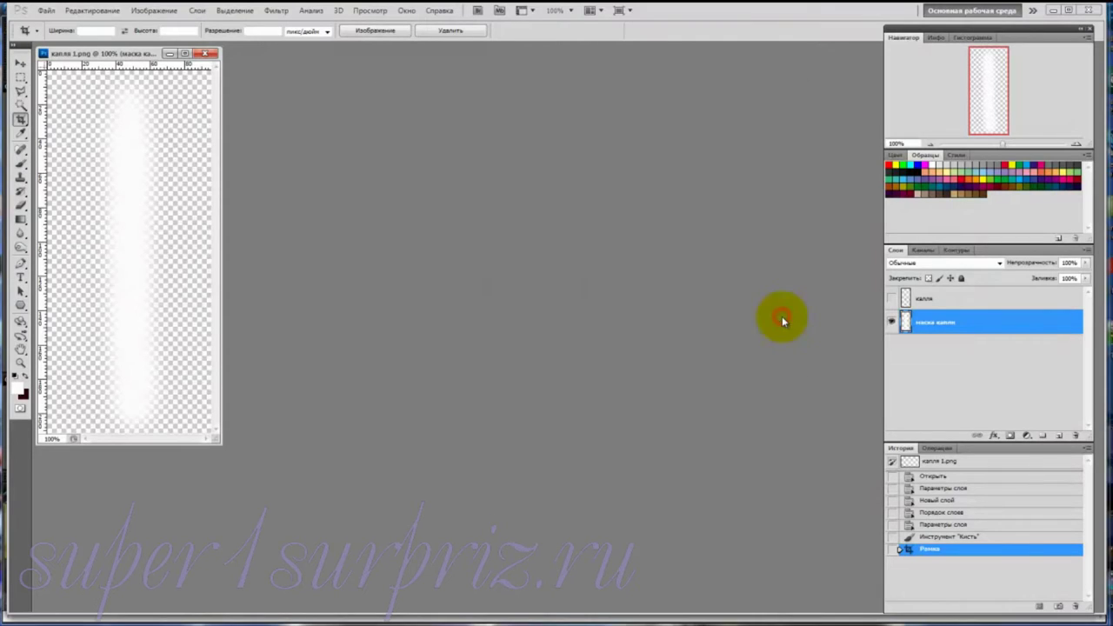
Close капля 1.png without saving the changes and exit Photoshop to return to ProShow Producer
{"action": "left_click", "coordinate": [209, 54]}
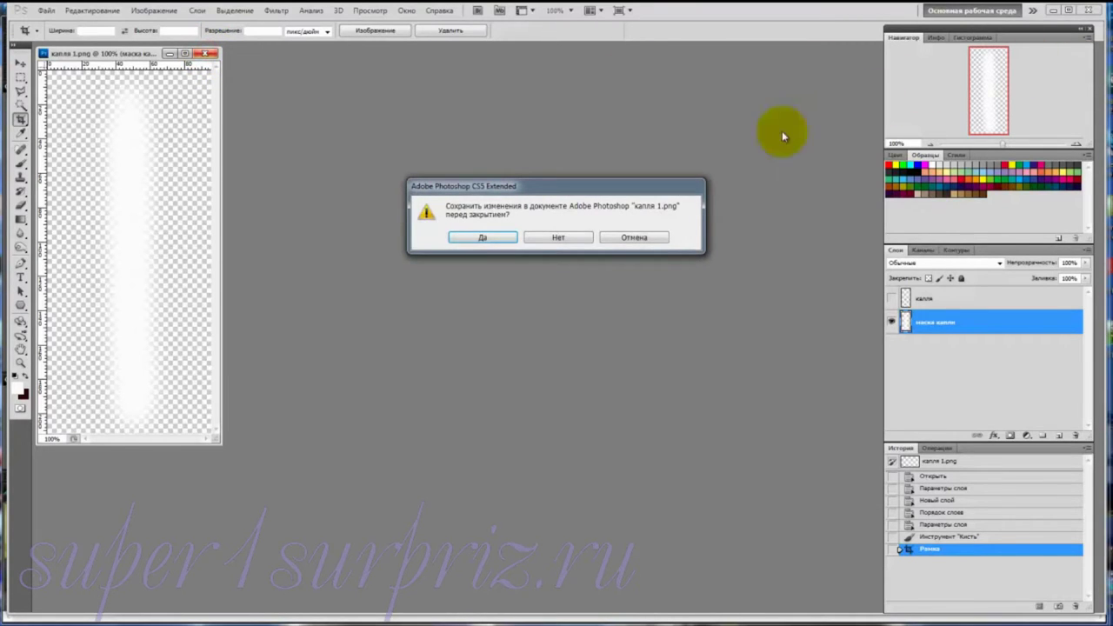
{"action": "left_click", "coordinate": [572, 237]}
{"action": "left_click", "coordinate": [1083, 10]}
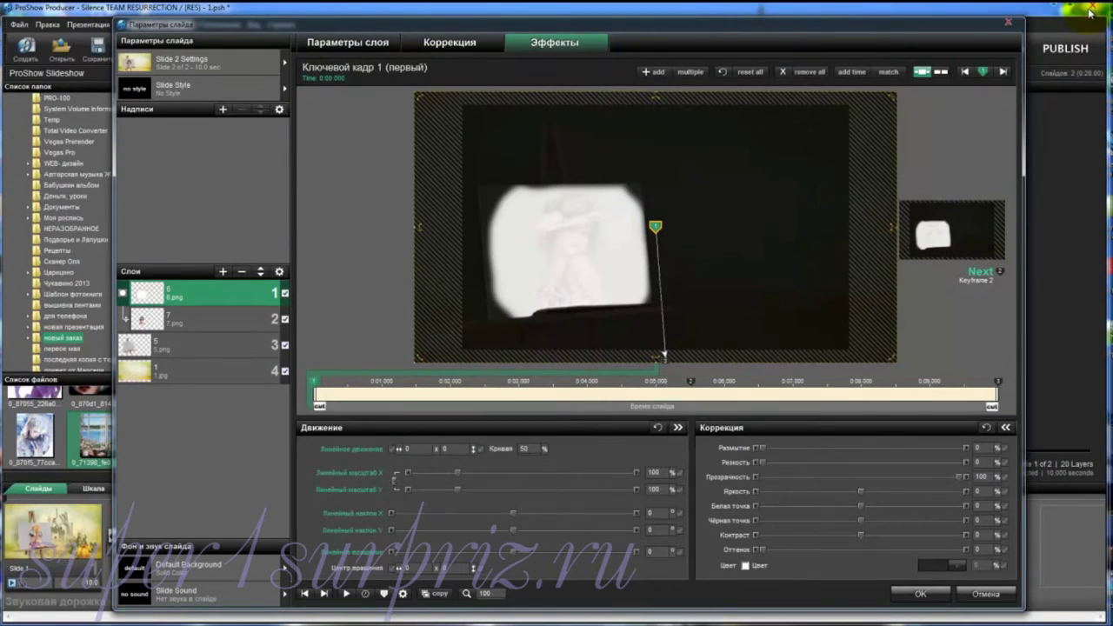
Add the image 8.png as the top layer of the slide
{"action": "left_click", "coordinate": [224, 273]}
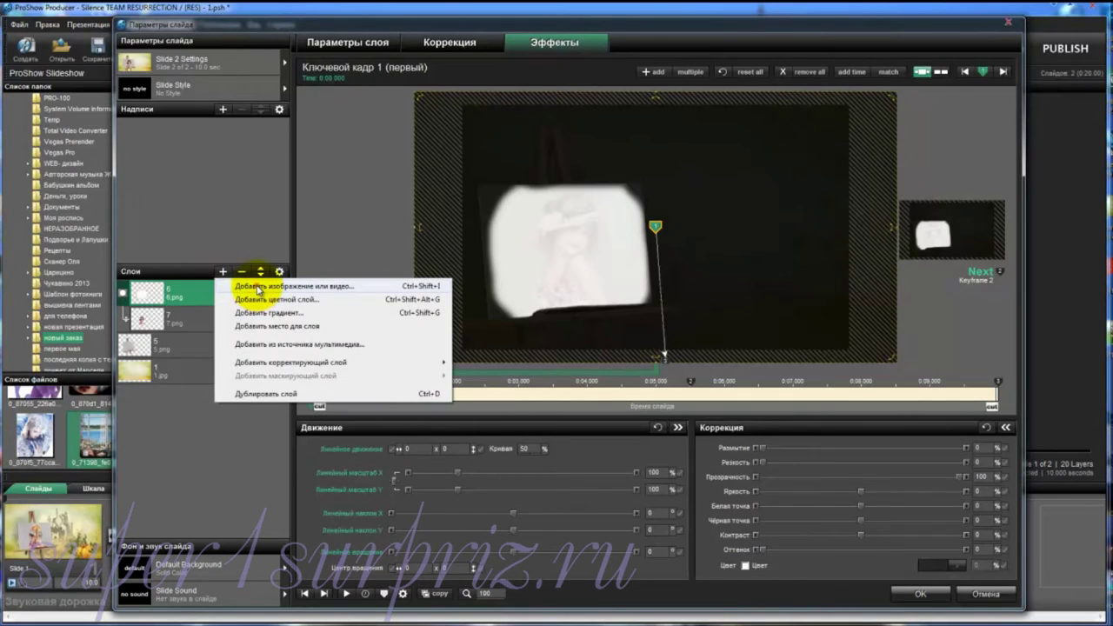
{"action": "left_click", "coordinate": [258, 289]}
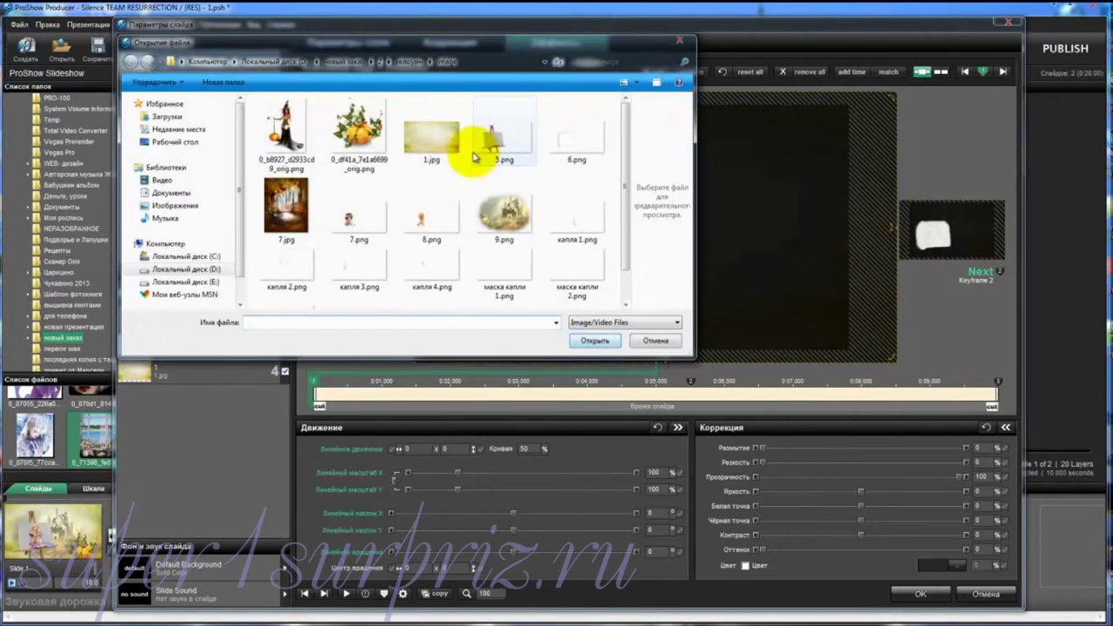
{"action": "left_click", "coordinate": [425, 218]}
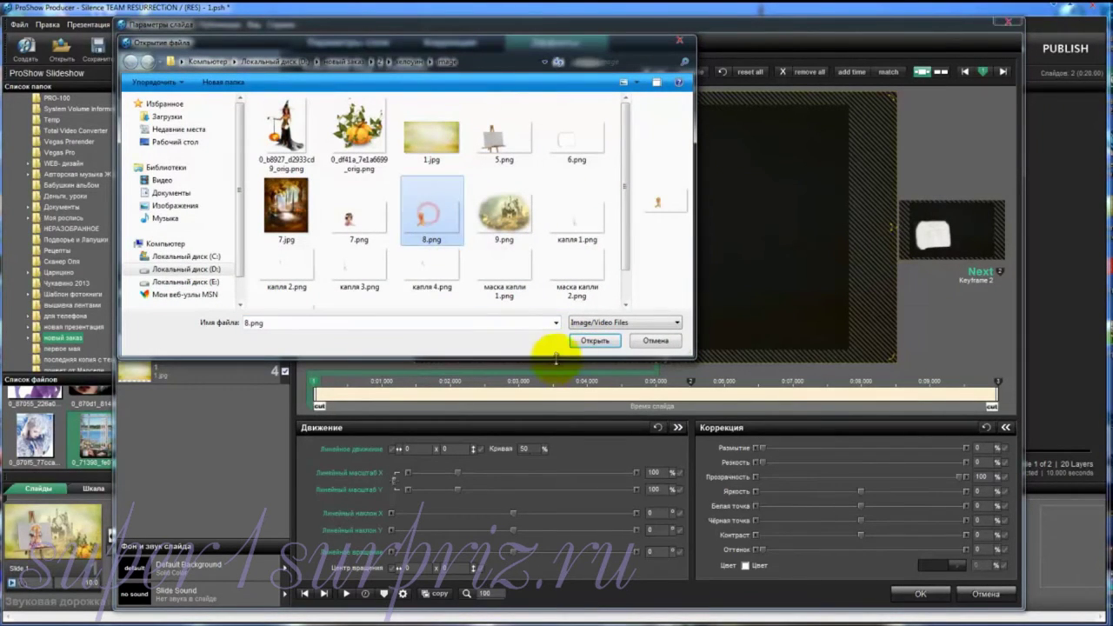
{"action": "left_click", "coordinate": [595, 340]}
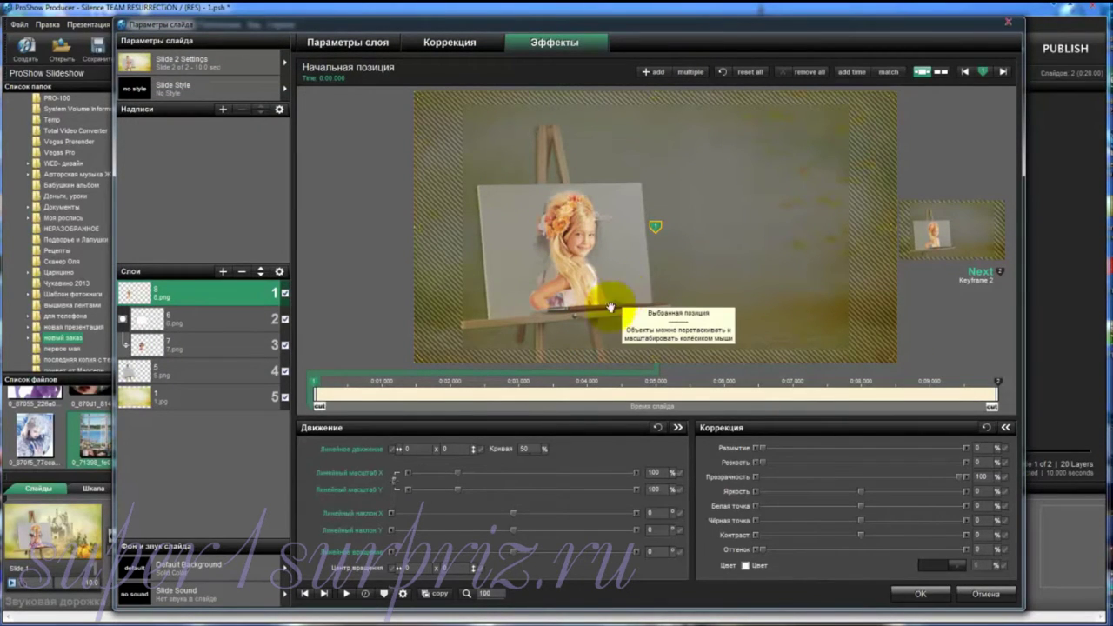
Add the image капля 1.png as the top layer of the slide
{"action": "left_click", "coordinate": [224, 273]}
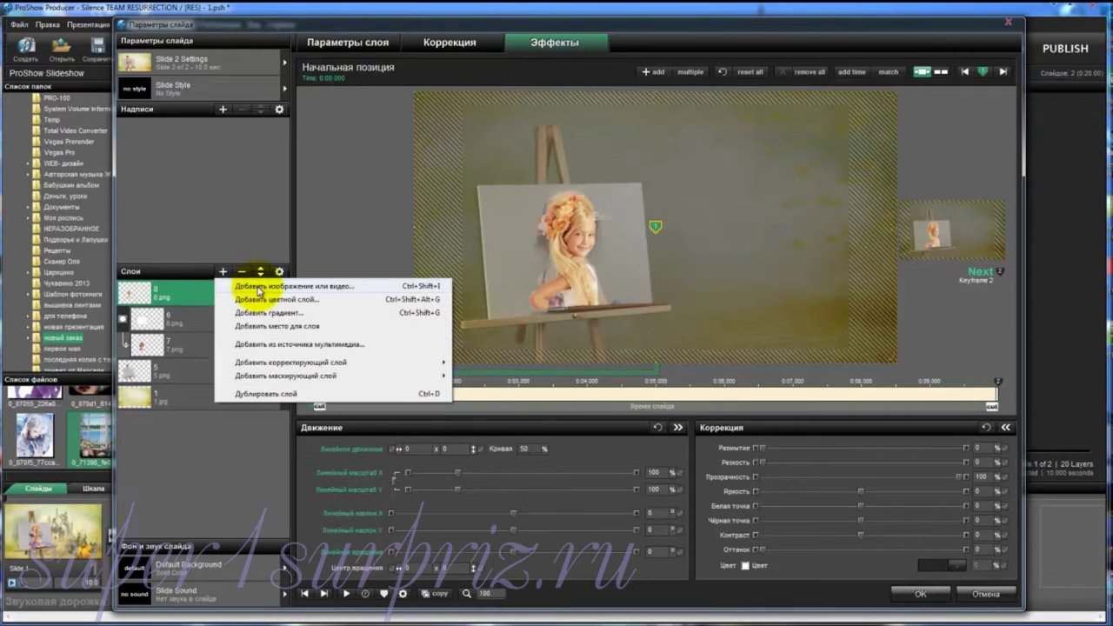
{"action": "left_click", "coordinate": [258, 287]}
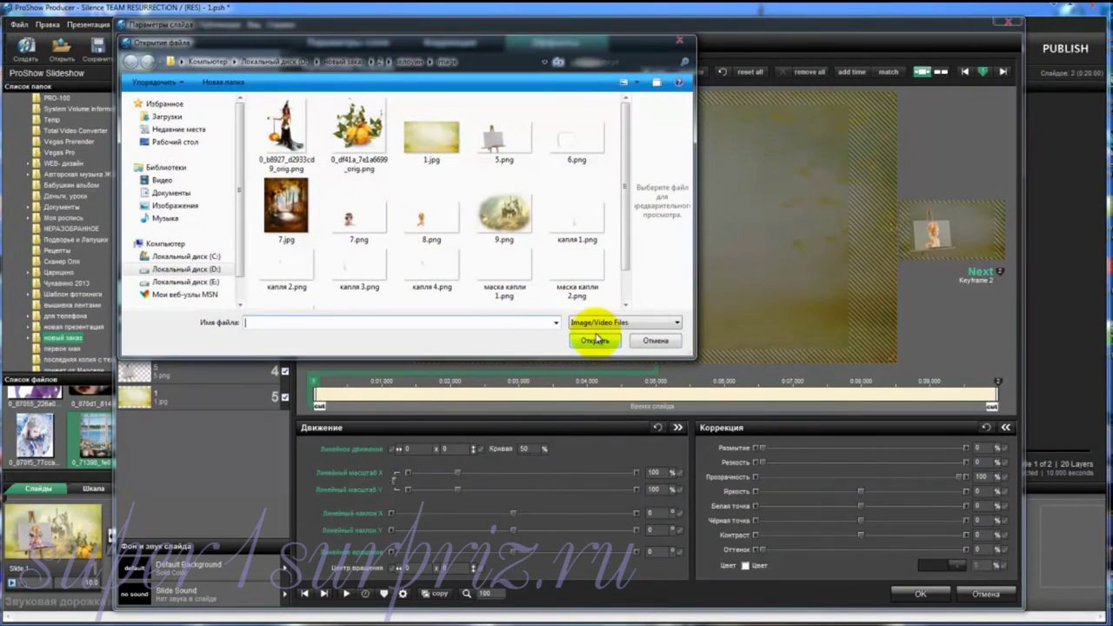
{"action": "left_click", "coordinate": [576, 224]}
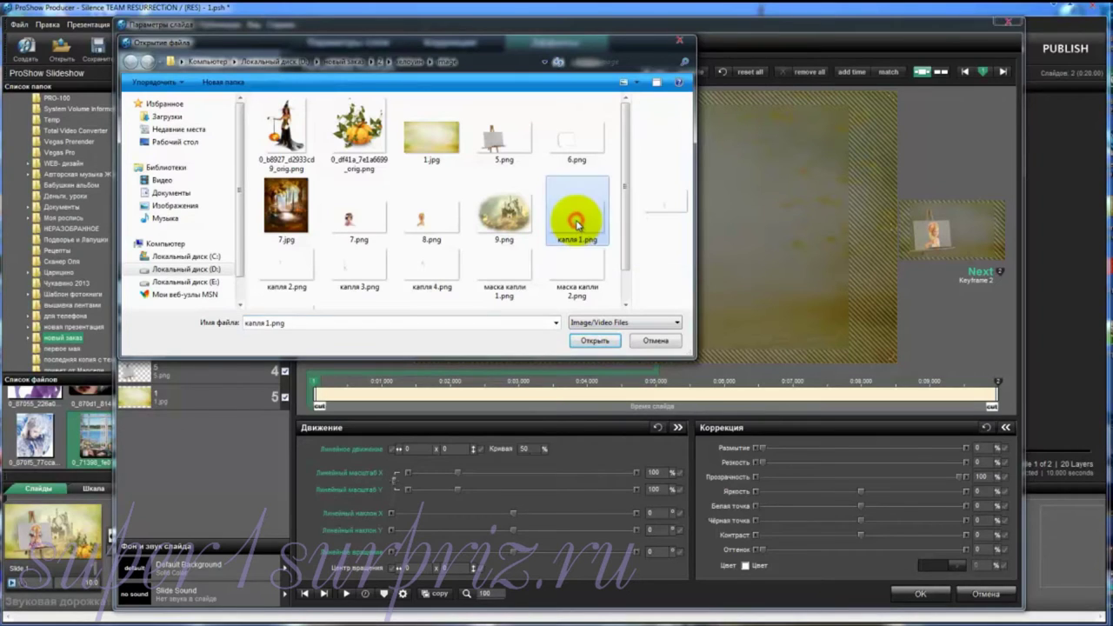
{"action": "left_click", "coordinate": [595, 340]}
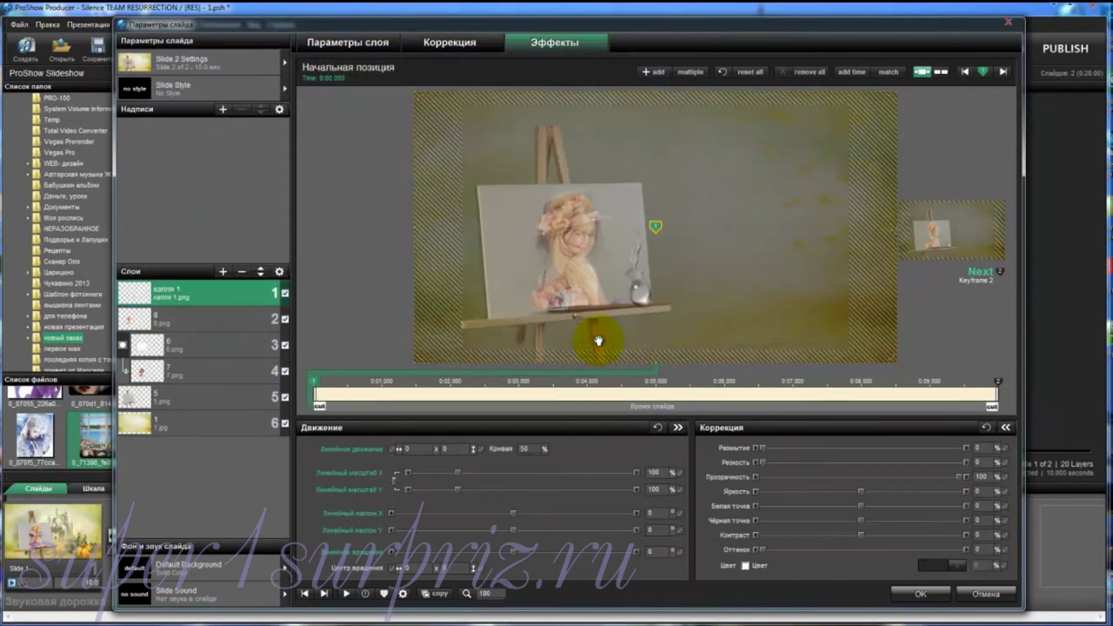
Add the image маска капли 1.png and place its layer directly below the капля 1 layer
{"action": "left_click", "coordinate": [223, 270]}
{"action": "left_click", "coordinate": [246, 285]}
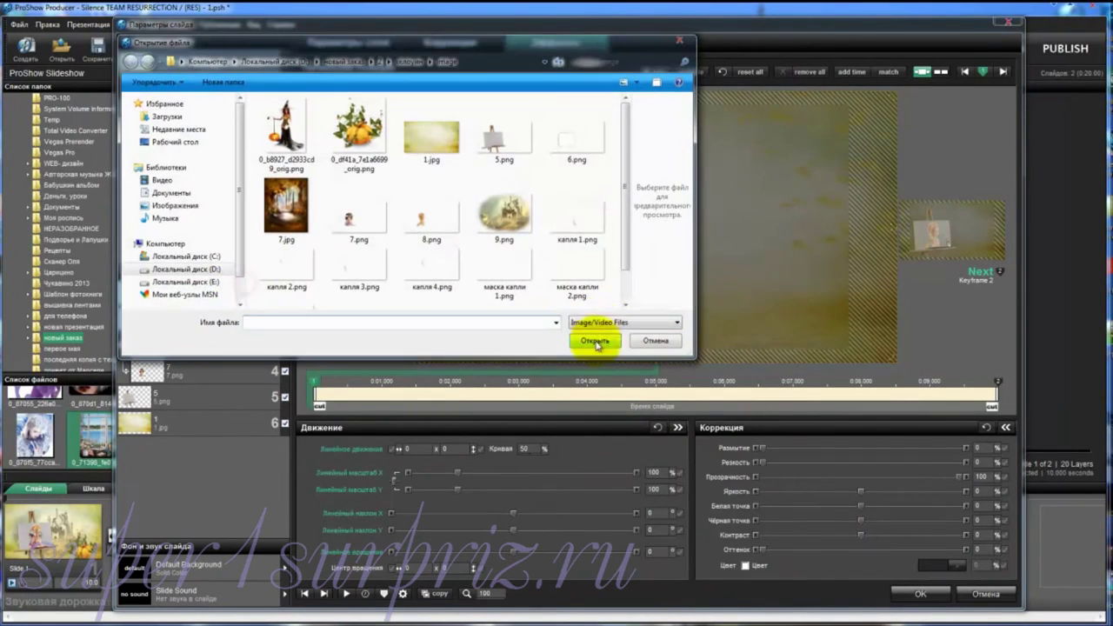
{"action": "left_click", "coordinate": [502, 261]}
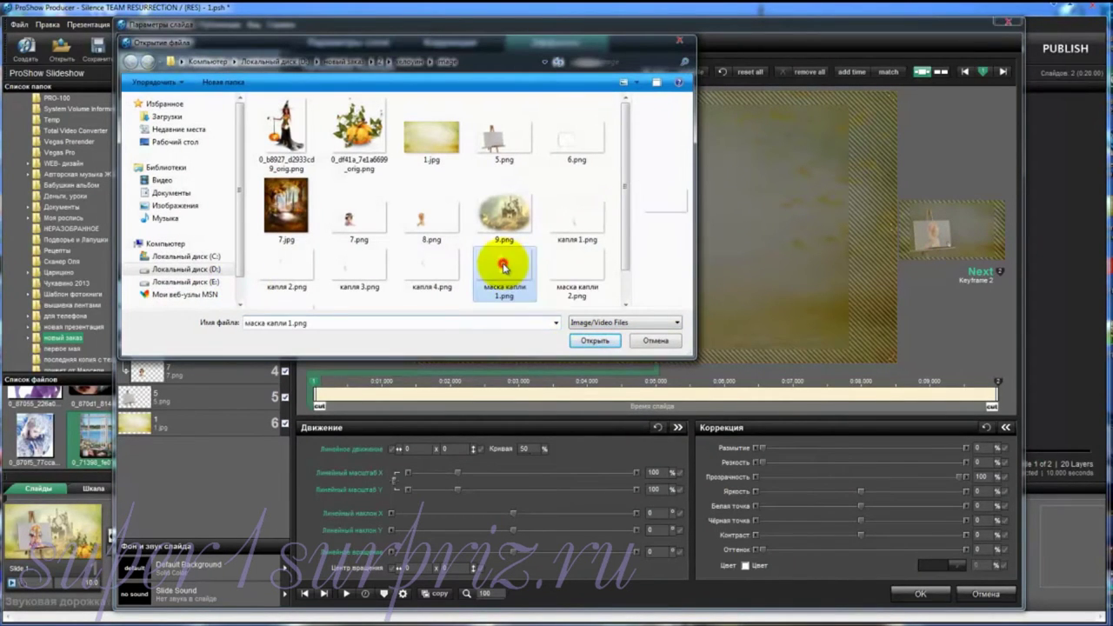
{"action": "left_click", "coordinate": [592, 342]}
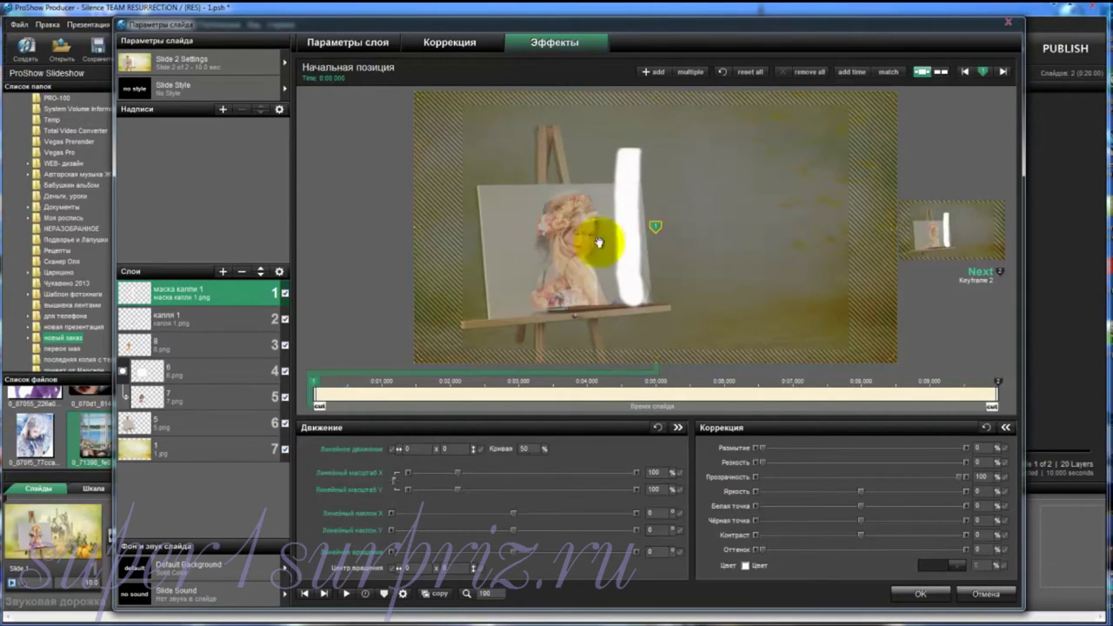
{"action": "left_click", "coordinate": [261, 277]}
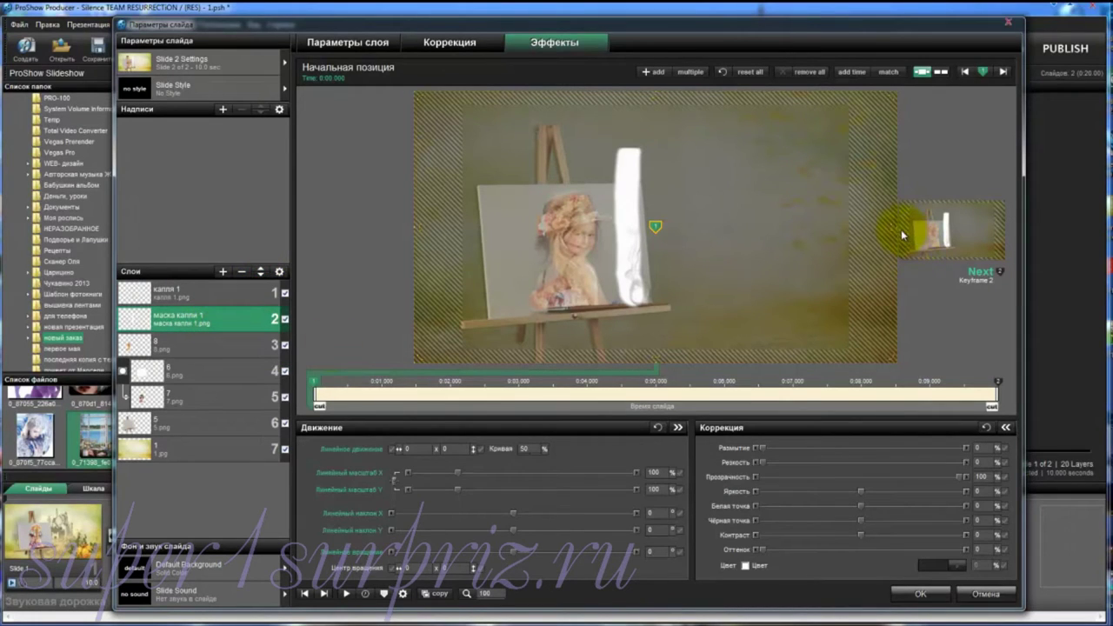
Scale the маска капли 1 layer to about 79% and position its white stripe over the portrait at about -11.99 x 6.65
{"action": "mouse_move", "coordinate": [896, 227]}
{"action": "left_mouse_down"}
{"action": "mouse_move", "coordinate": [791, 241]}
{"action": "mouse_move", "coordinate": [820, 241]}
{"action": "left_mouse_up"}
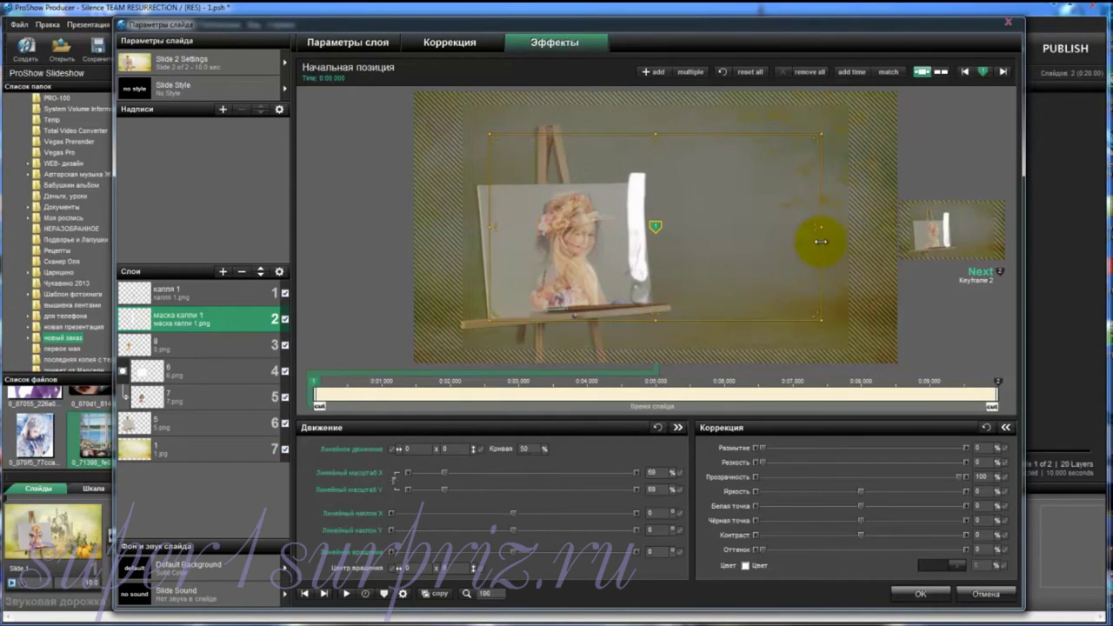
{"action": "left_click_drag", "start_coordinate": [659, 229], "coordinate": [599, 251]}
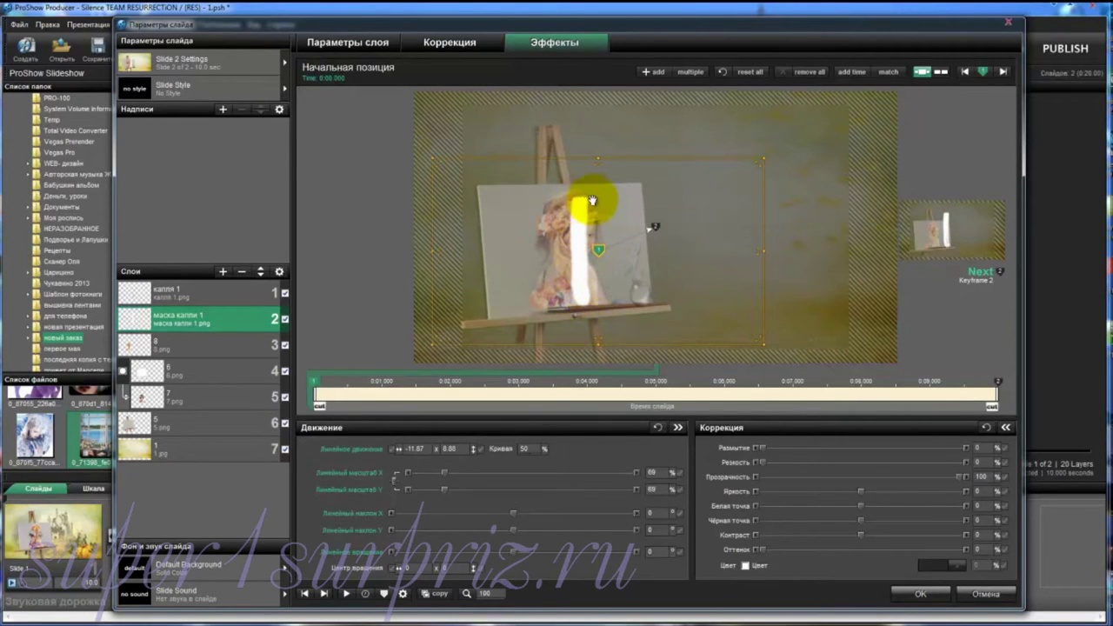
{"action": "left_click_drag", "start_coordinate": [598, 158], "coordinate": [596, 149]}
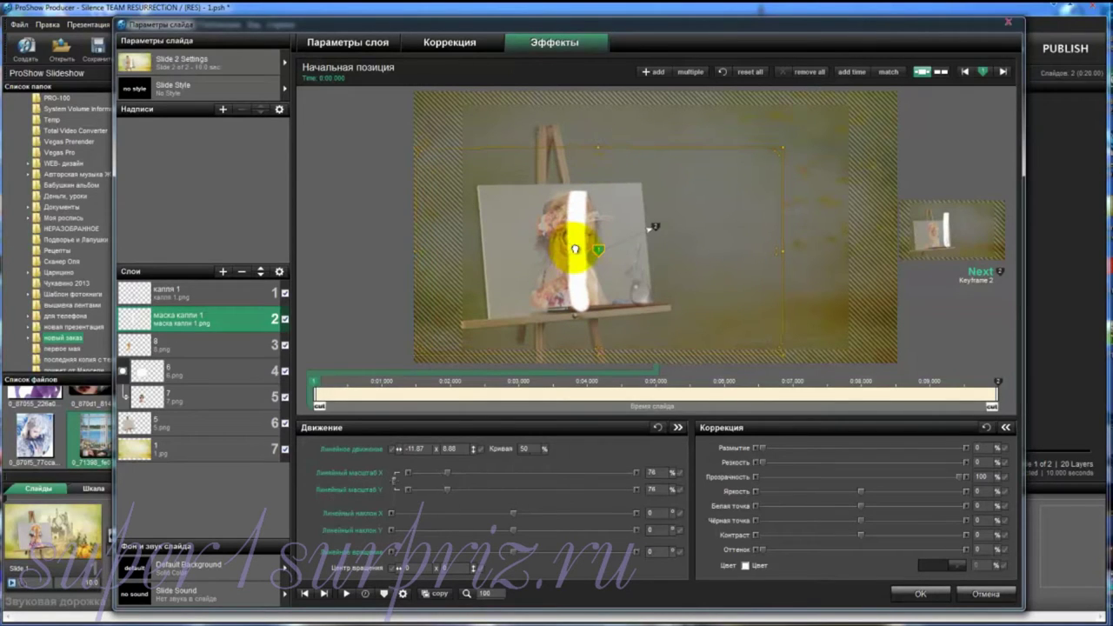
{"action": "left_click_drag", "start_coordinate": [579, 249], "coordinate": [569, 236]}
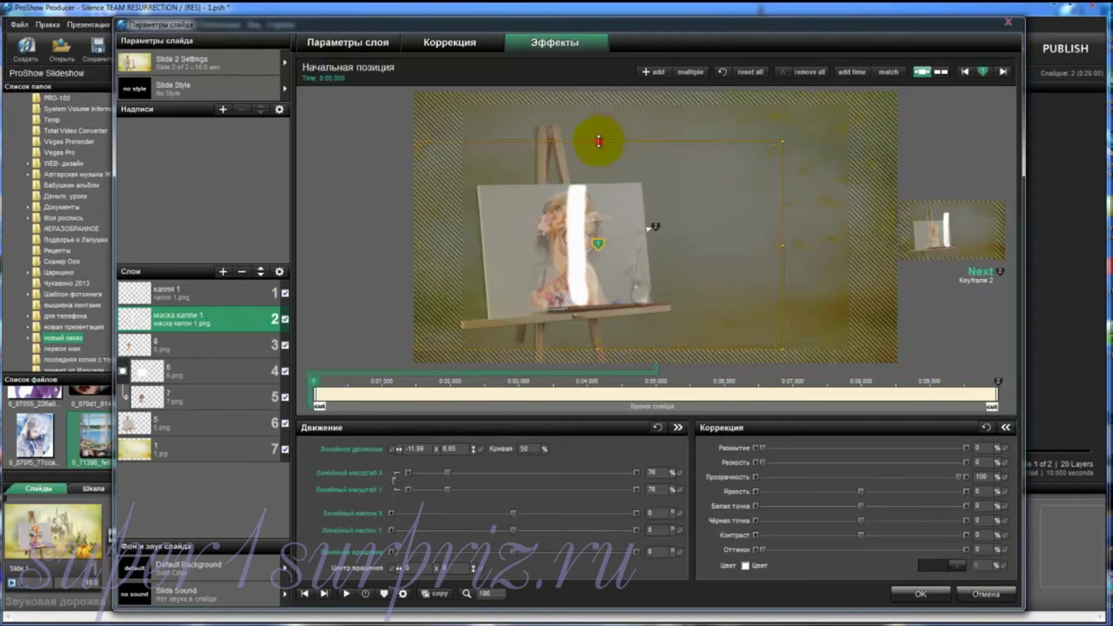
{"action": "left_click_drag", "start_coordinate": [598, 141], "coordinate": [597, 137]}
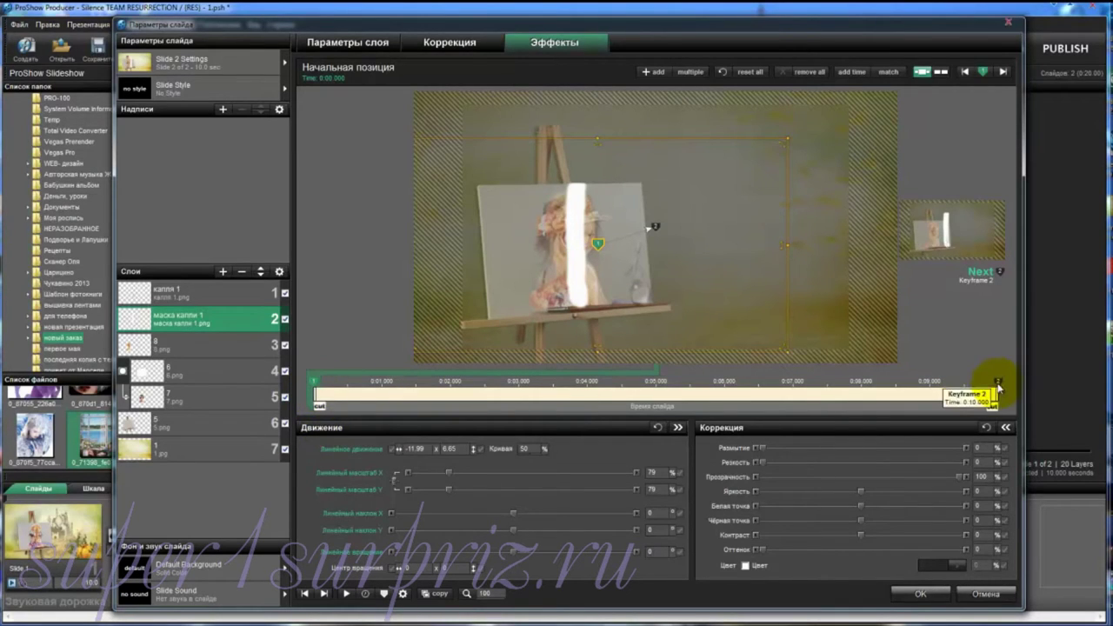
Copy the mask's first keyframe settings to the next keyframe and add a middle keyframe at 5 seconds
{"action": "right_click", "coordinate": [315, 385]}
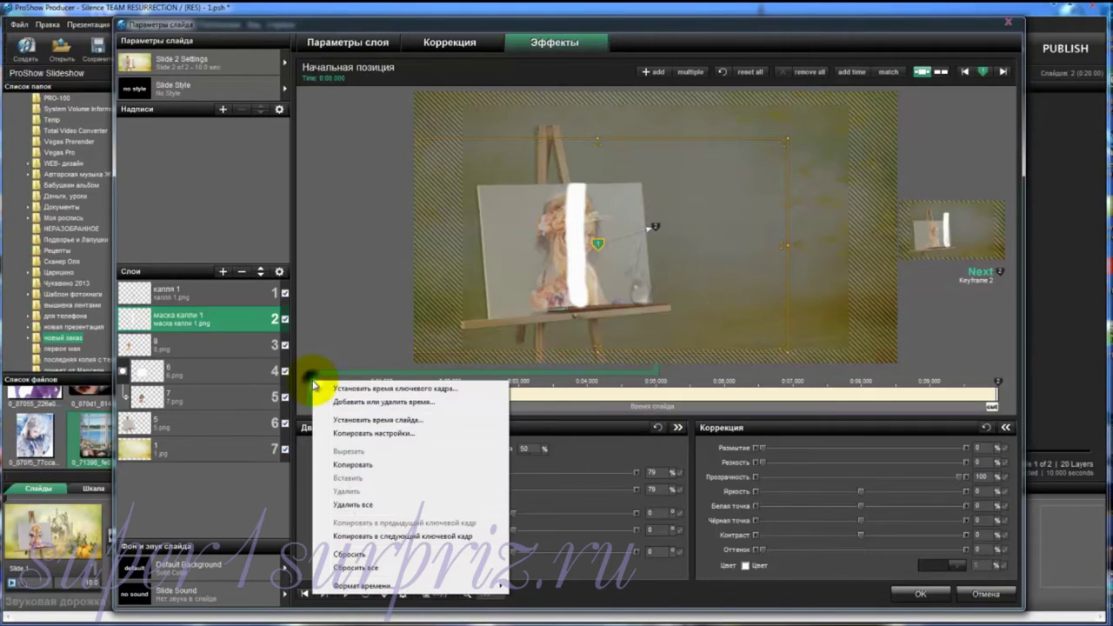
{"action": "left_click", "coordinate": [354, 537]}
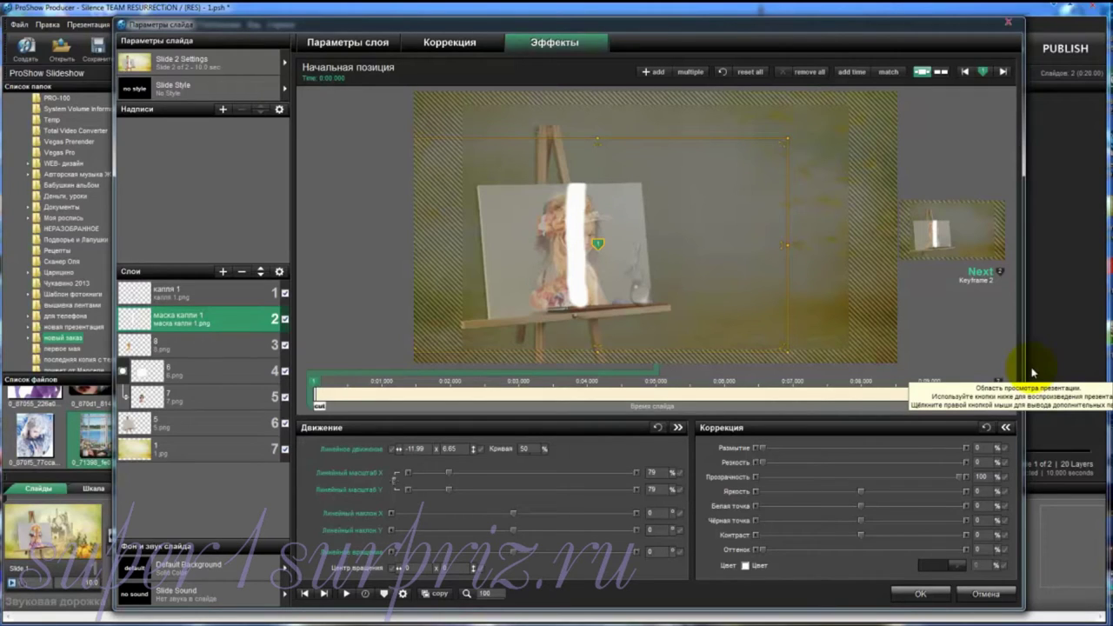
{"action": "left_click", "coordinate": [658, 73]}
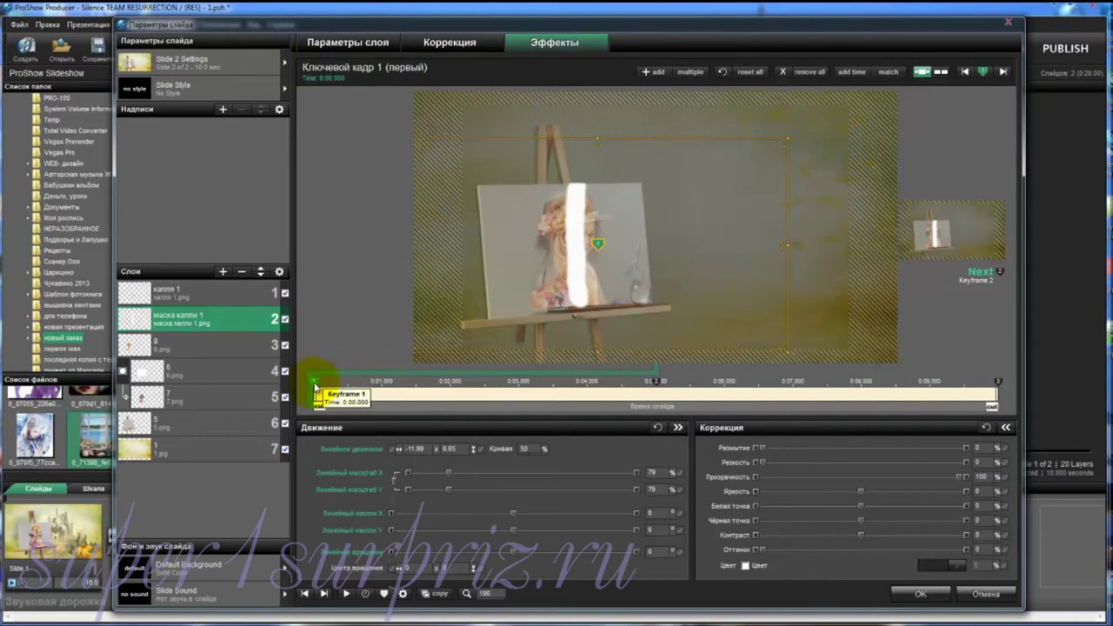
Check the mask's keyframes and, in keyframe 1, move the white stripe above the canvas to about -13.36 x -39.12
{"action": "left_click", "coordinate": [654, 384]}
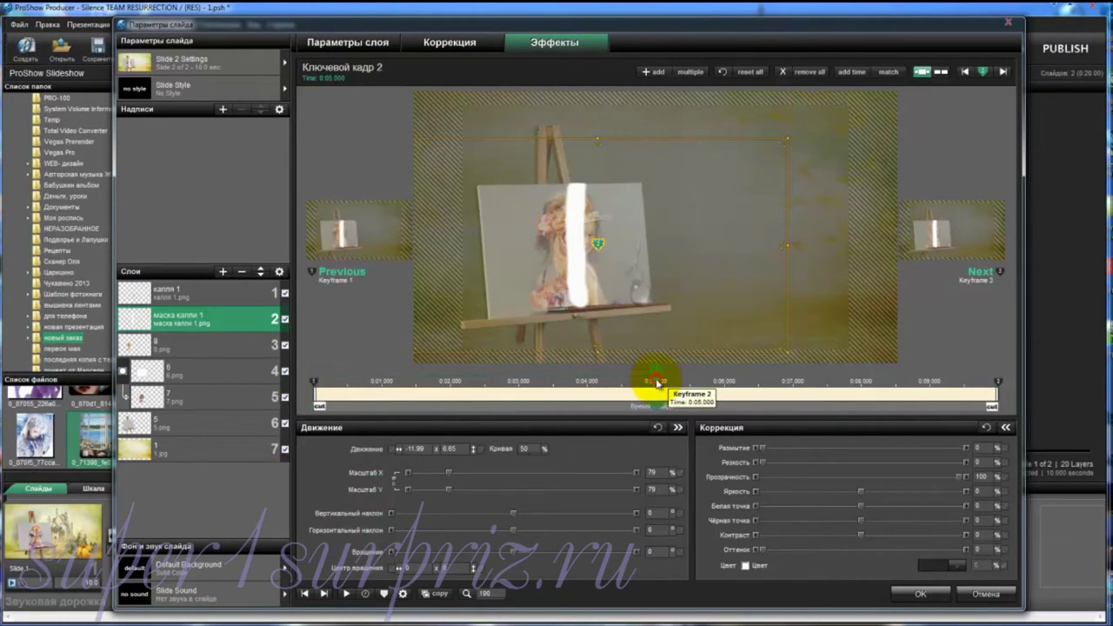
{"action": "left_click", "coordinate": [997, 383]}
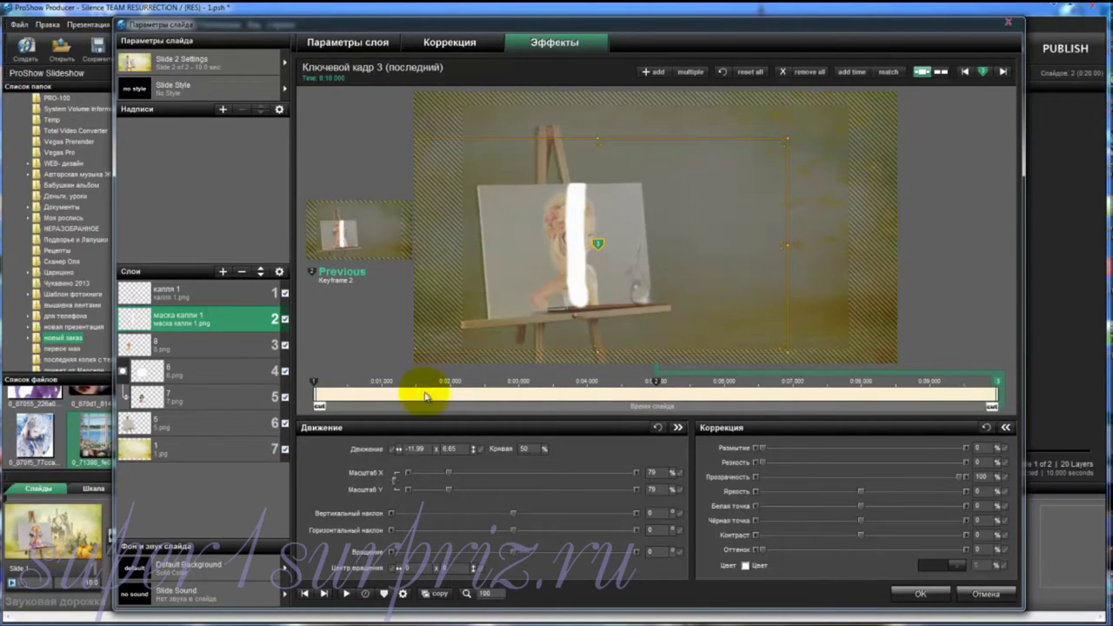
{"action": "left_click", "coordinate": [315, 384]}
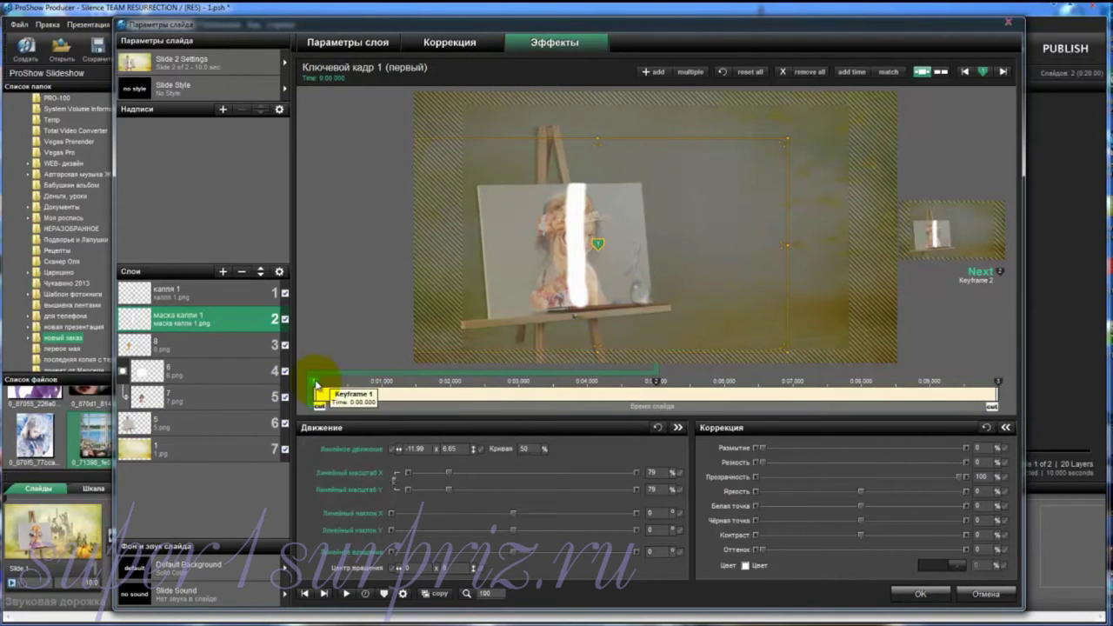
{"action": "left_click_drag", "start_coordinate": [579, 290], "coordinate": [577, 175]}
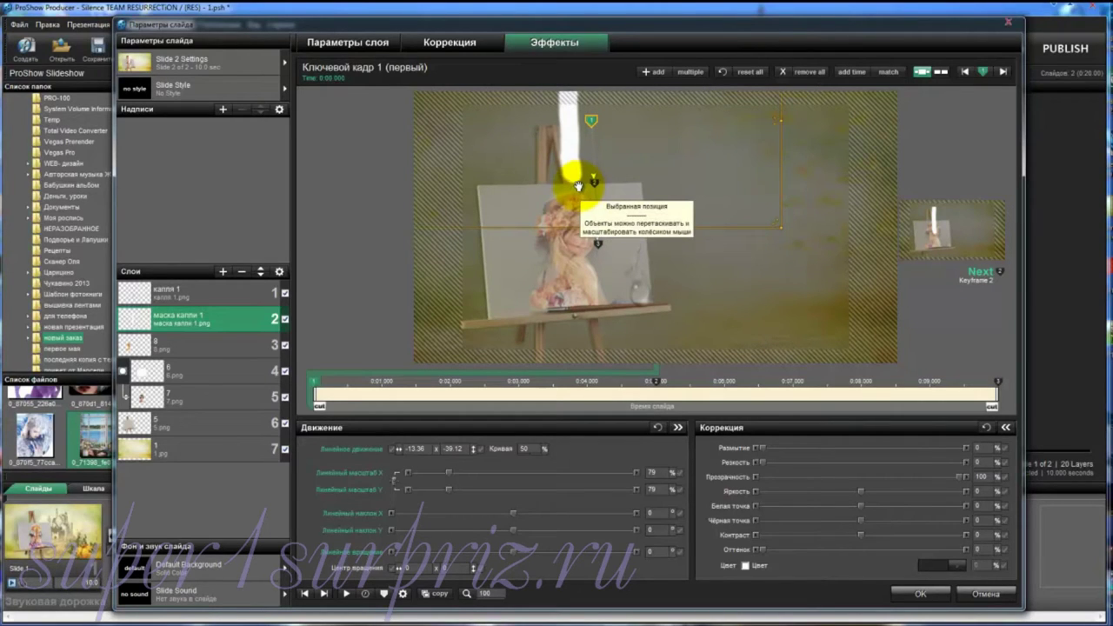
Move the капля 1 layer out above the frame to about -14.87 x -78.66 at its start and add two intermediate keyframes
{"action": "left_click", "coordinate": [180, 298]}
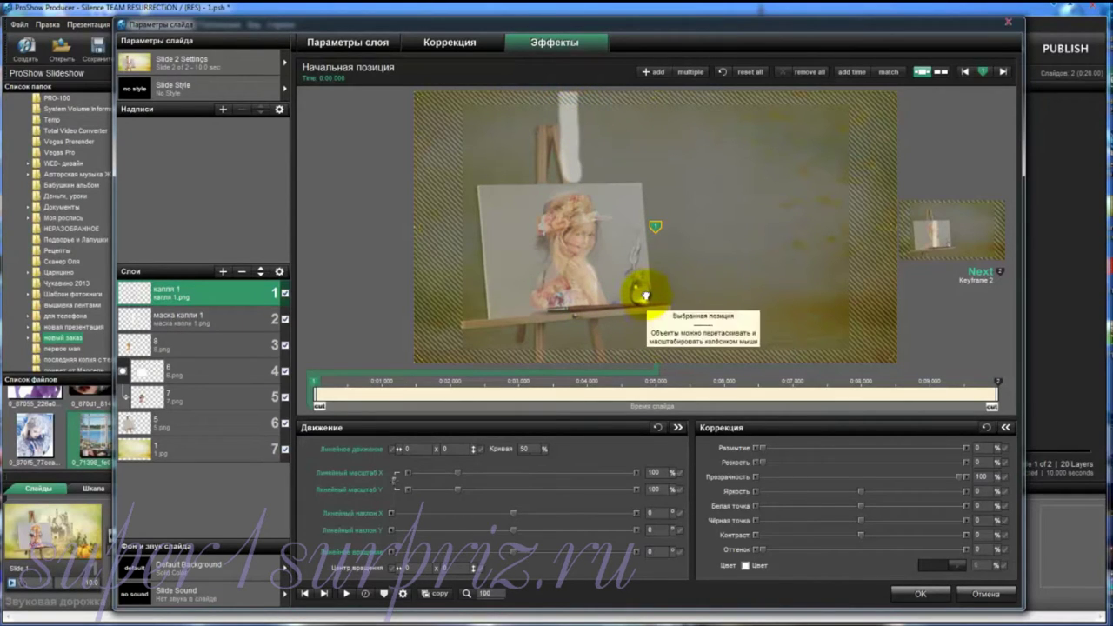
{"action": "left_click_drag", "start_coordinate": [644, 297], "coordinate": [574, 81]}
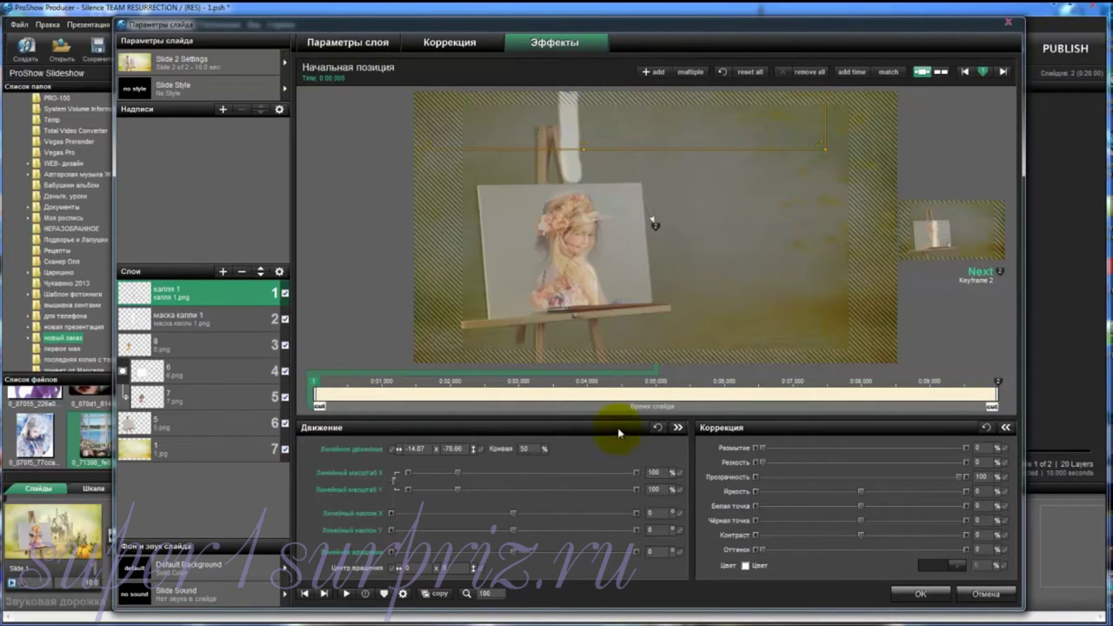
{"action": "left_click", "coordinate": [655, 72]}
{"action": "left_click", "coordinate": [655, 72]}
{"action": "left_click", "coordinate": [680, 265]}
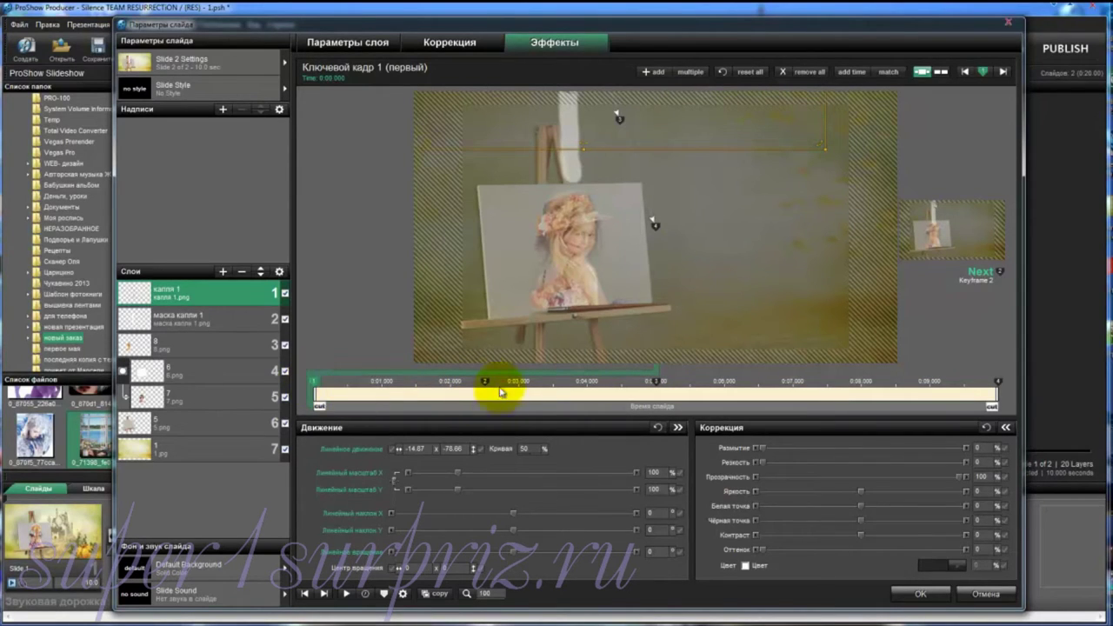
Place the drop at about -14.17 x -44.37 in keyframe 2, and at about -12.77 x 0.67 in keyframe 3, retimed to 5.960 s
{"action": "left_click", "coordinate": [485, 381]}
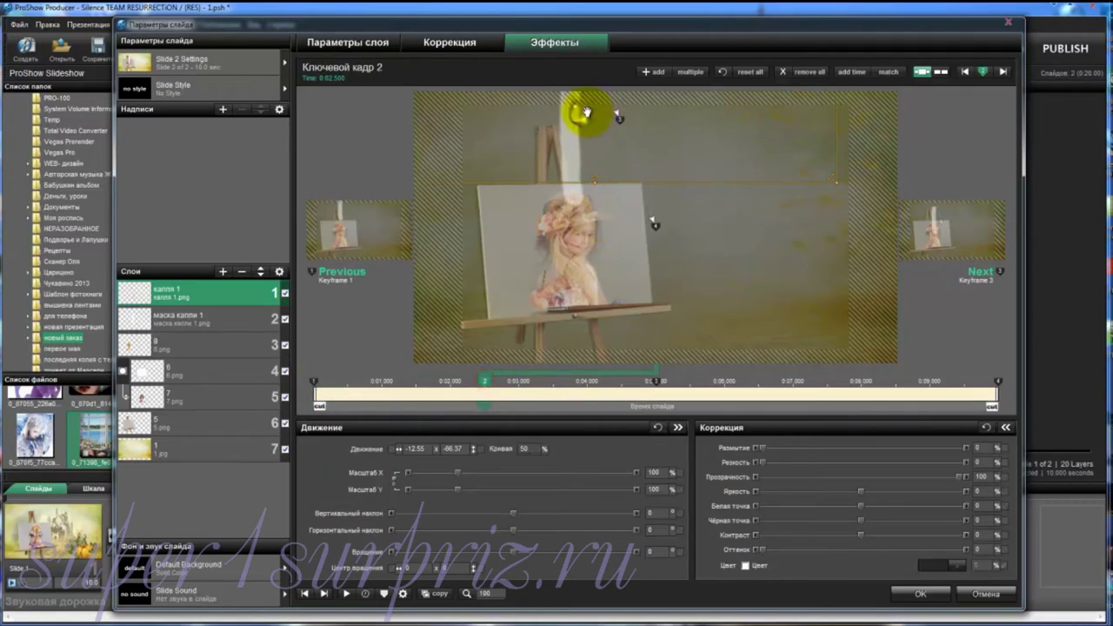
{"action": "left_click_drag", "start_coordinate": [579, 112], "coordinate": [566, 169]}
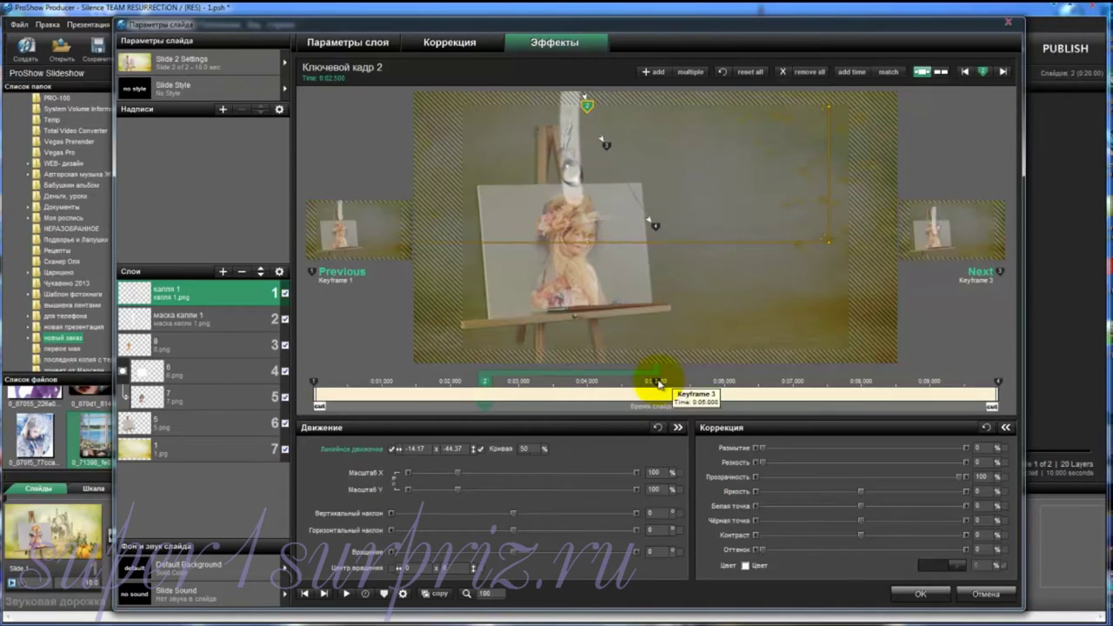
{"action": "left_click_drag", "start_coordinate": [651, 380], "coordinate": [721, 385]}
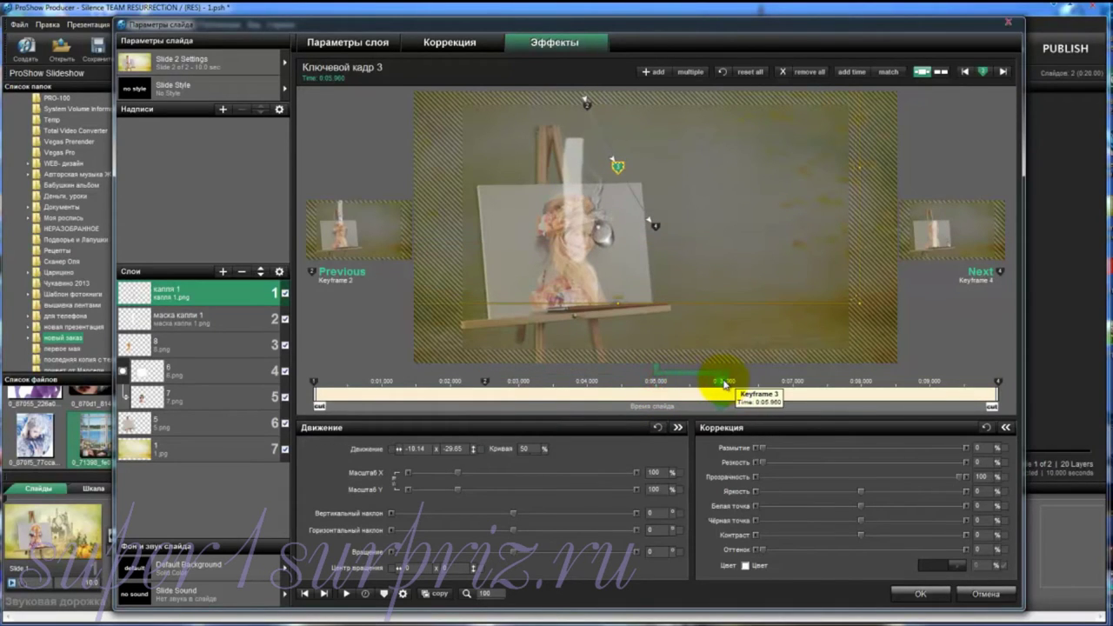
{"action": "left_click_drag", "start_coordinate": [603, 233], "coordinate": [577, 293]}
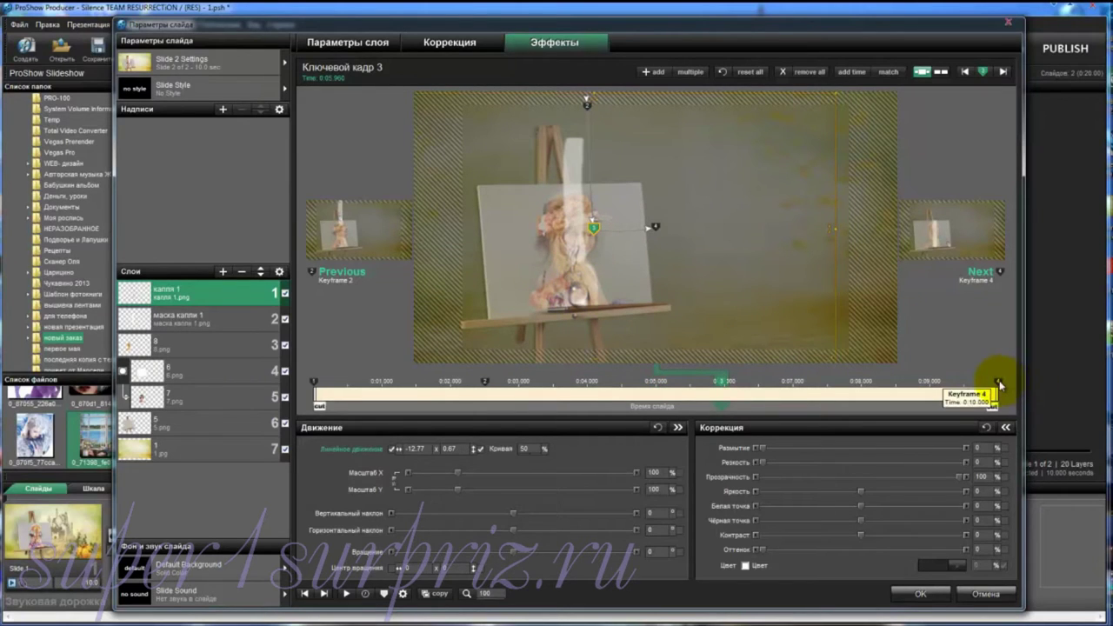
Move the drop's last keyframe to 6.140 s and copy keyframe 3's settings into it
{"action": "left_click_drag", "start_coordinate": [996, 381], "coordinate": [732, 393]}
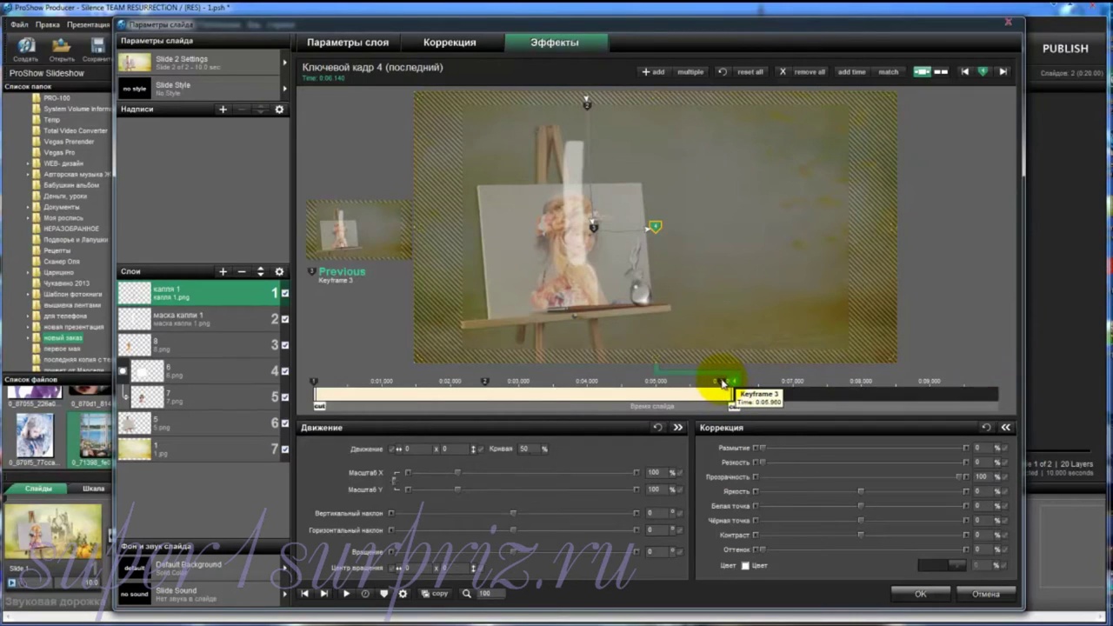
{"action": "left_click", "coordinate": [723, 383]}
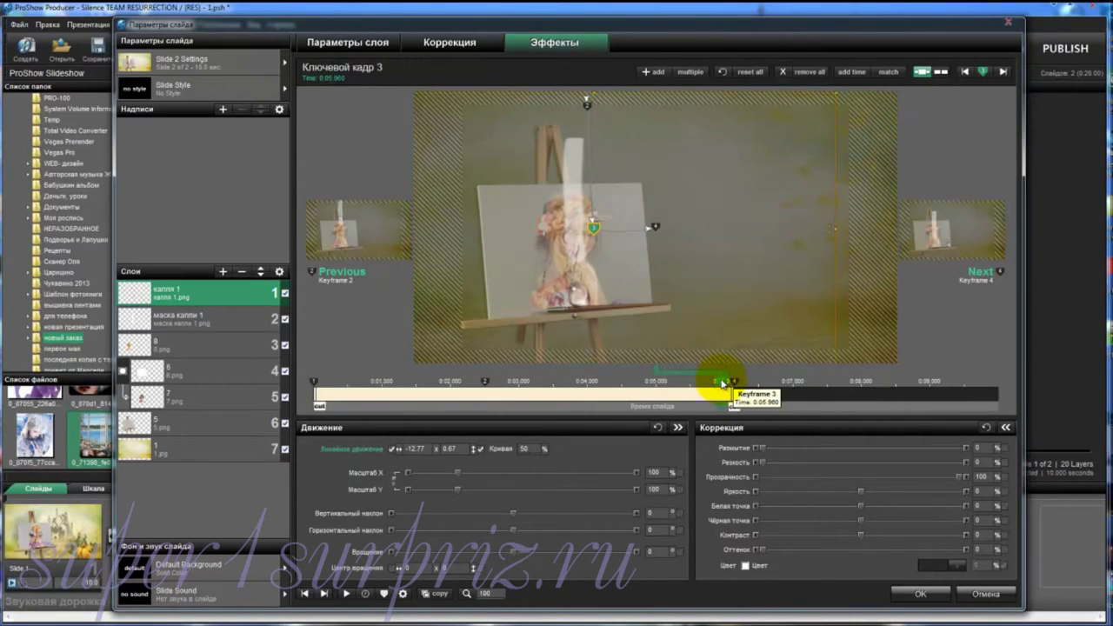
{"action": "right_click", "coordinate": [722, 383]}
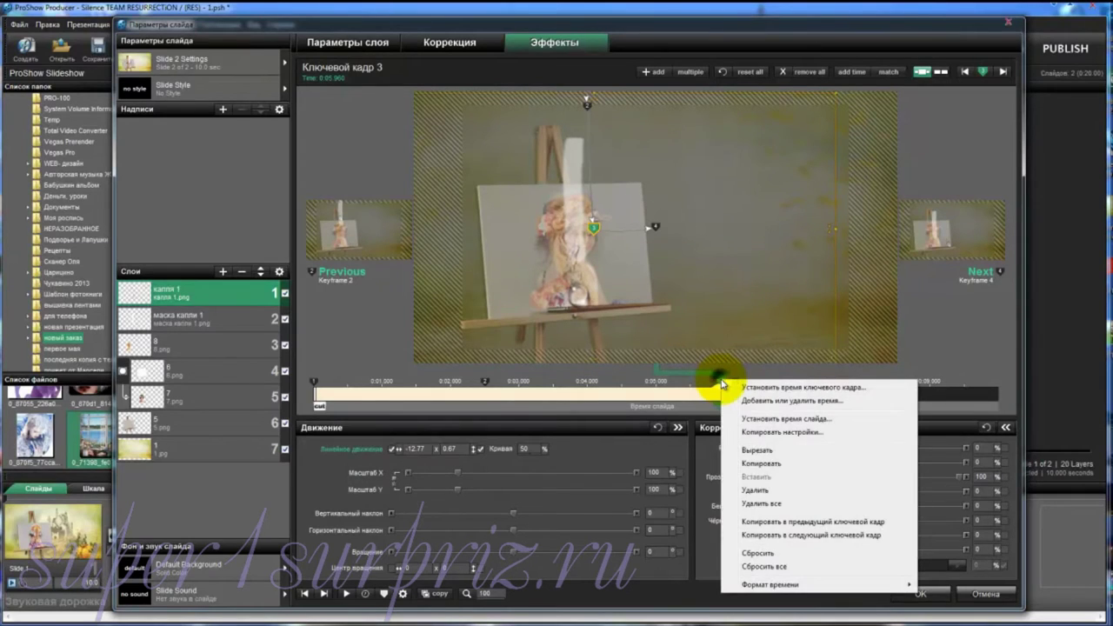
{"action": "left_click", "coordinate": [821, 535]}
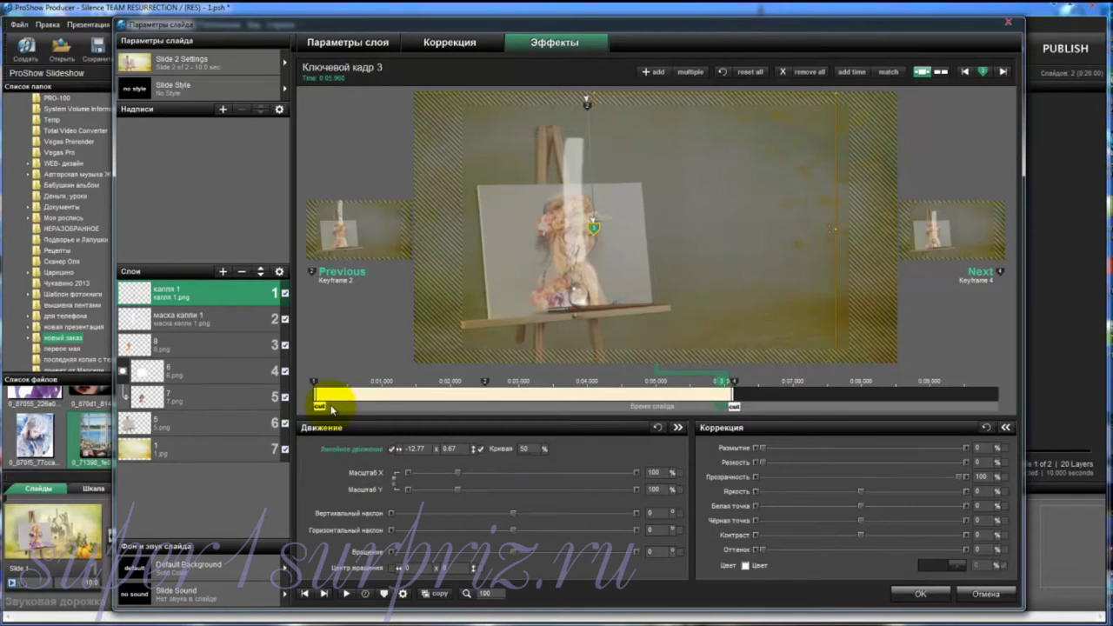
Play the slide preview to check the motion of the drop and the mask stripe
{"action": "left_click", "coordinate": [347, 594]}
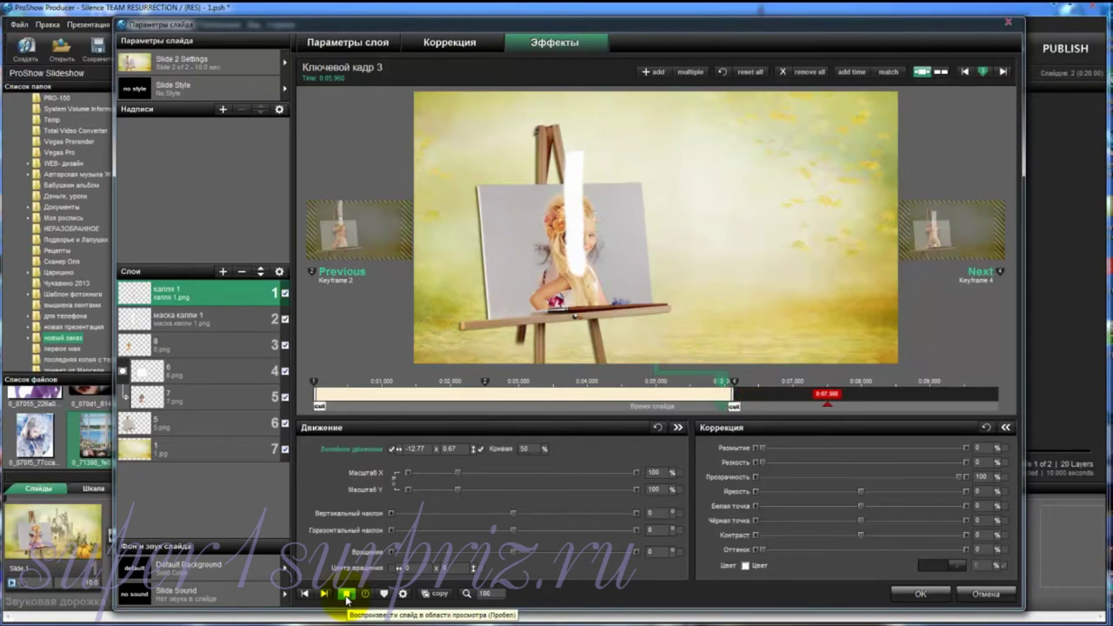
{"action": "left_click", "coordinate": [575, 233]}
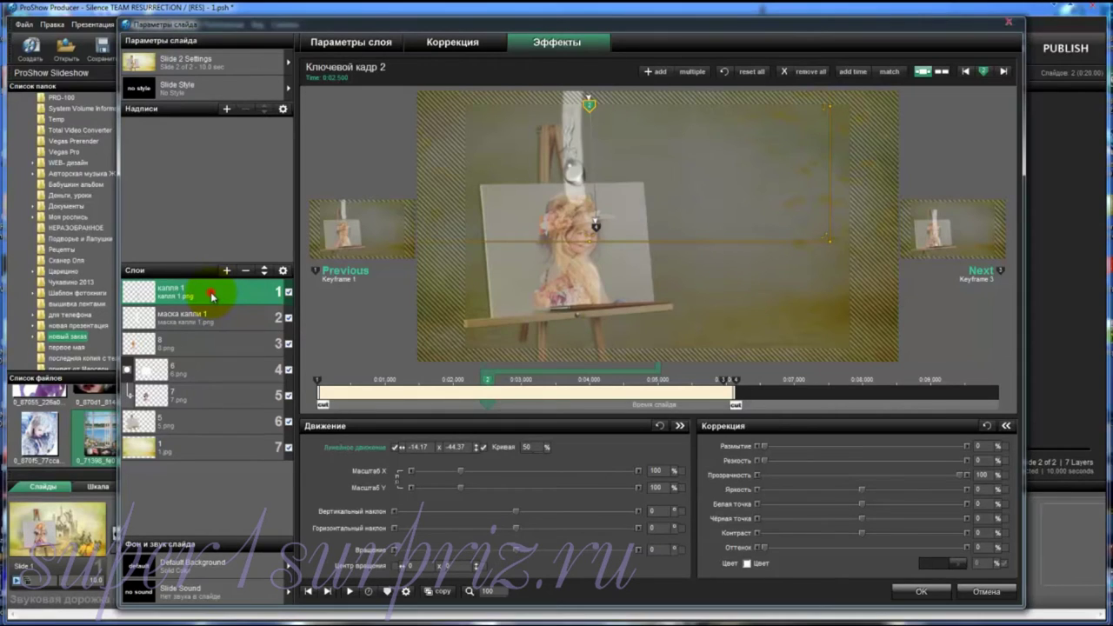
Retime the капля 1 layer's keyframe 1 to 0.960 s and its keyframe 2 to 1.980 s
{"action": "left_click_drag", "start_coordinate": [319, 383], "coordinate": [385, 389]}
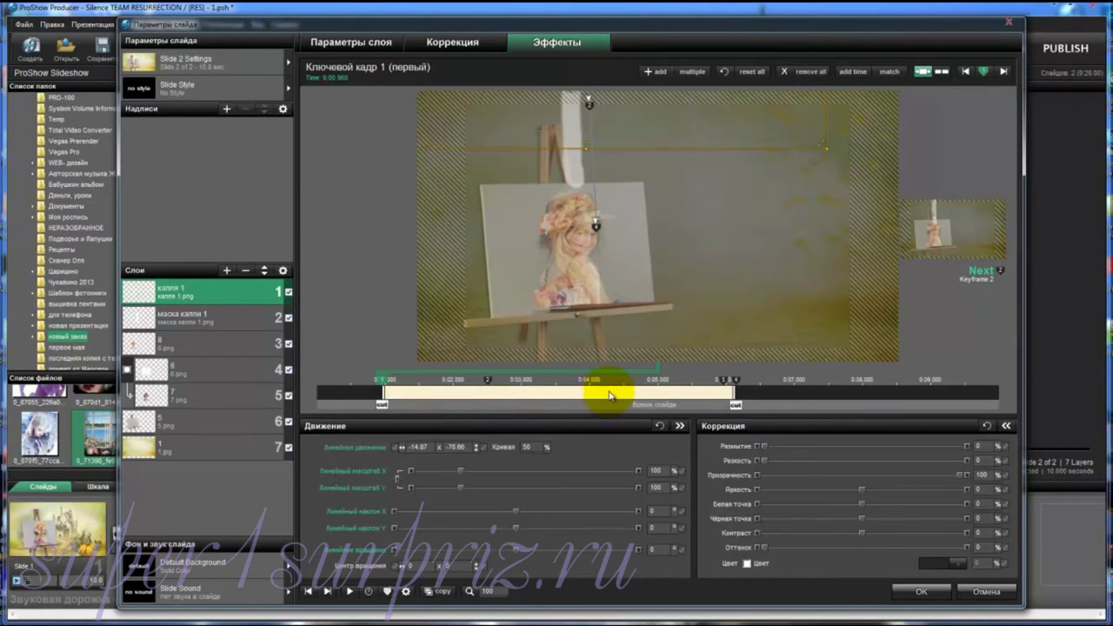
{"action": "left_click", "coordinate": [488, 381]}
{"action": "left_click_drag", "start_coordinate": [489, 382], "coordinate": [450, 390]}
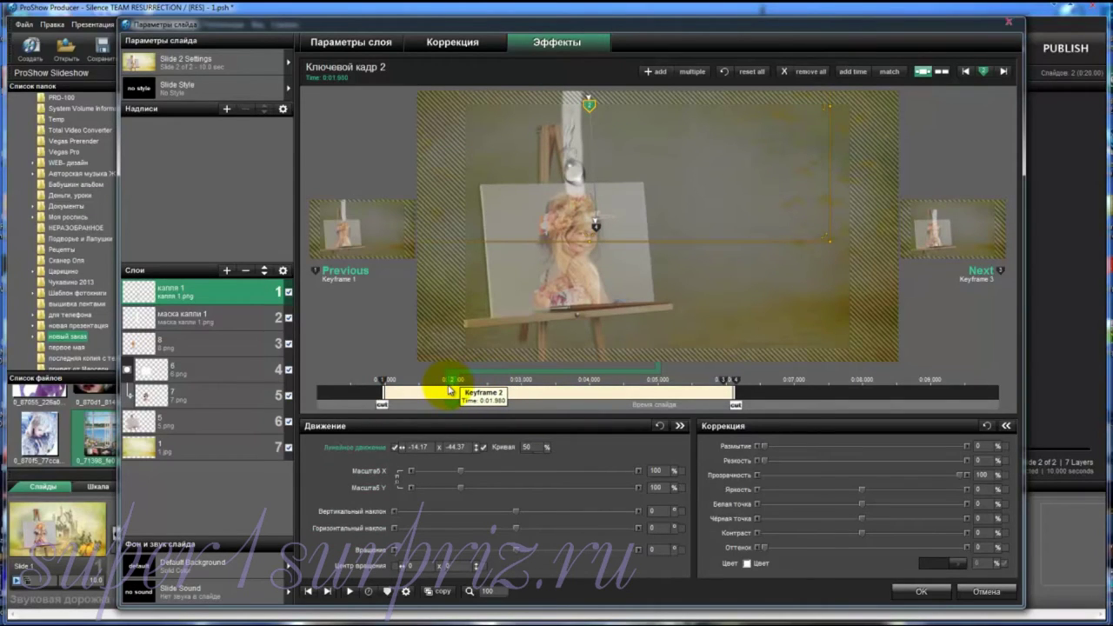
Retime the капля 1 layer's keyframe 3 to 5.800 s and its last keyframe to 6.000 s
{"action": "left_click", "coordinate": [723, 383]}
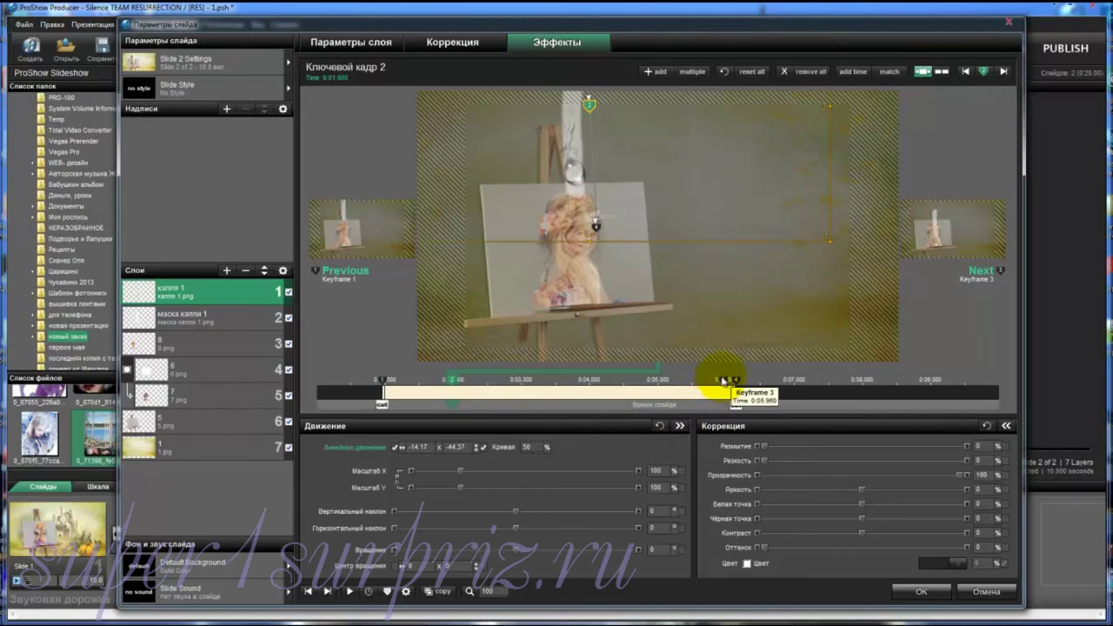
{"action": "left_click_drag", "start_coordinate": [726, 381], "coordinate": [716, 384]}
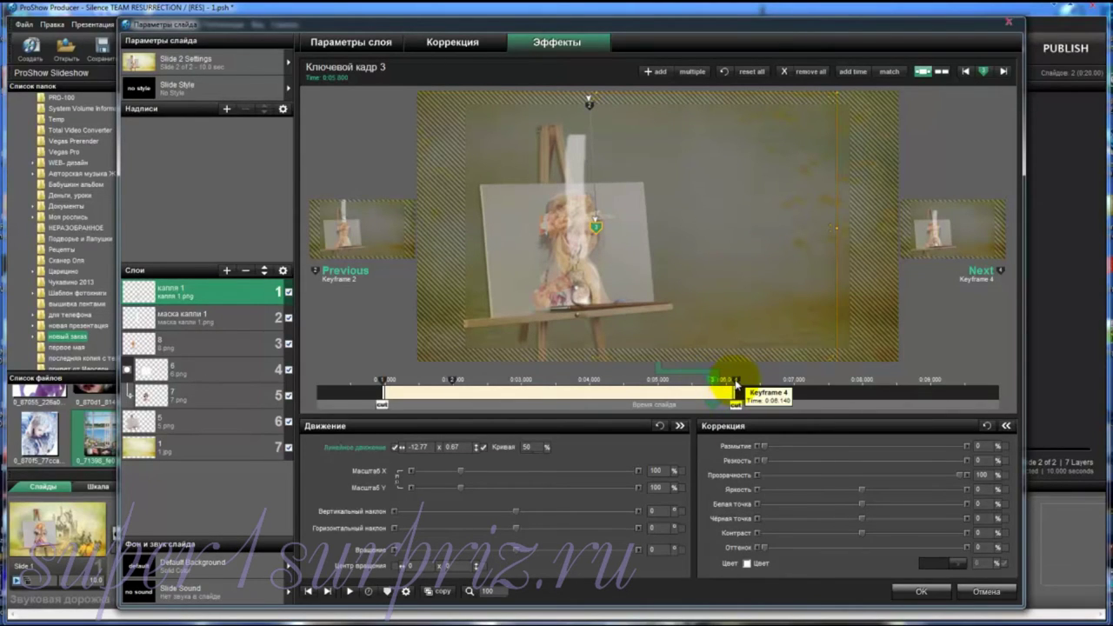
{"action": "left_click_drag", "start_coordinate": [736, 384], "coordinate": [726, 386]}
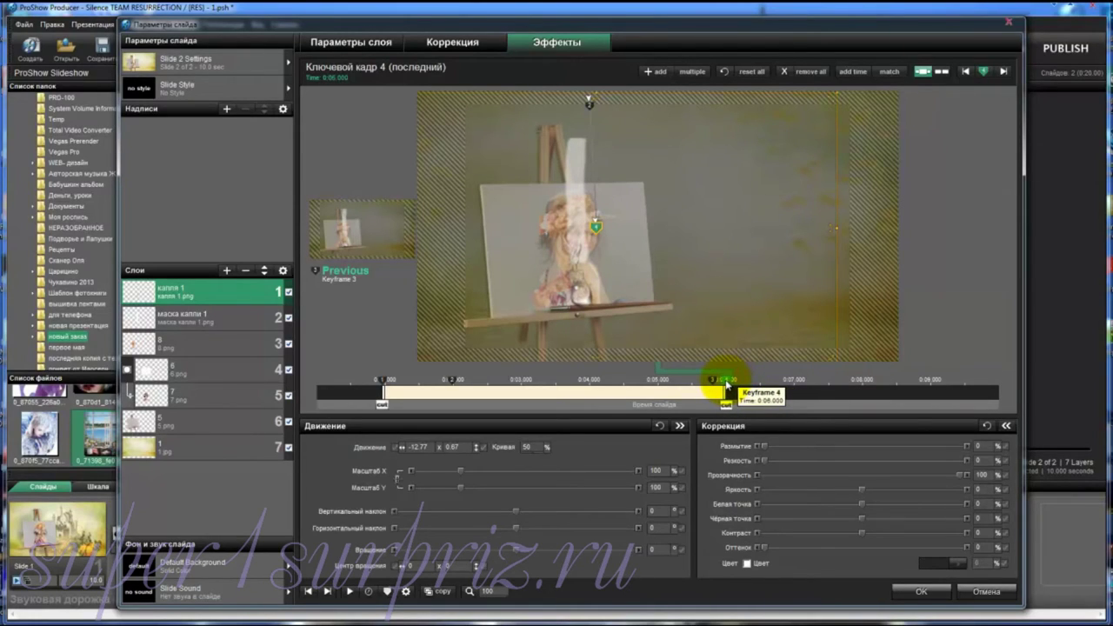
Retime the маска капли 1 layer's keyframe 1 to 1.960 s and its keyframe 2 to 5.980 s
{"action": "left_click", "coordinate": [188, 321]}
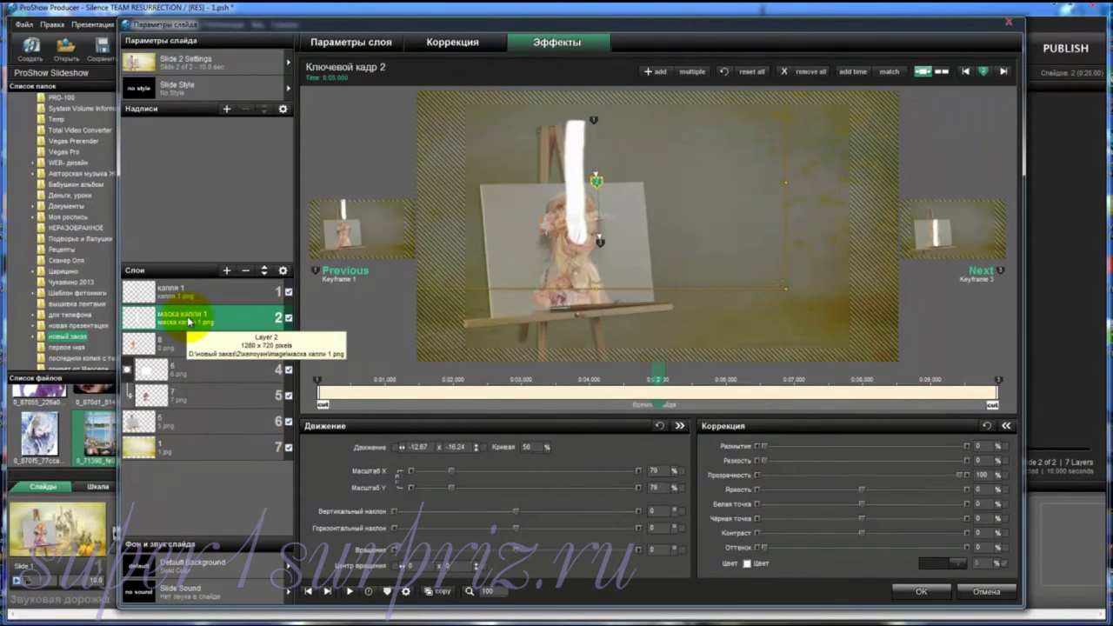
{"action": "left_click_drag", "start_coordinate": [318, 383], "coordinate": [452, 384]}
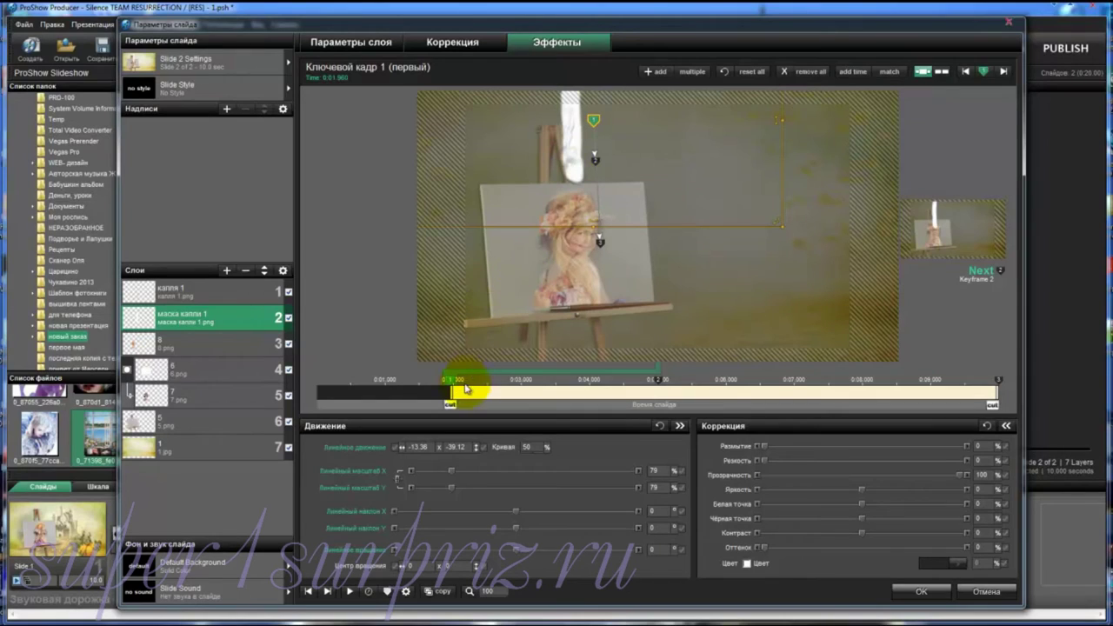
{"action": "left_click_drag", "start_coordinate": [658, 386], "coordinate": [726, 383]}
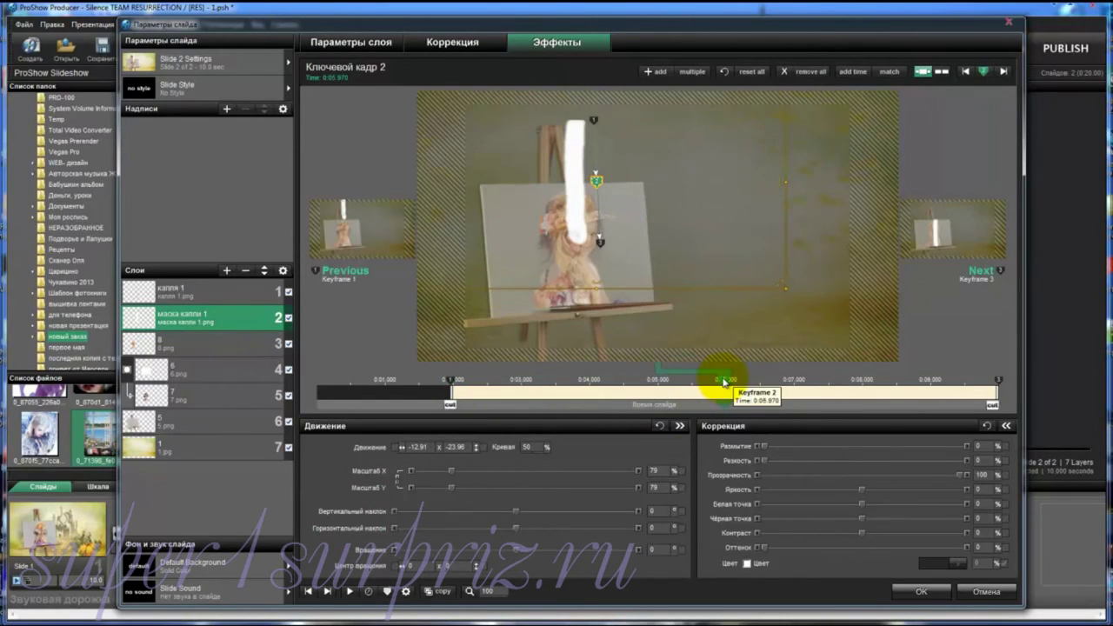
{"action": "left_click_drag", "start_coordinate": [724, 383], "coordinate": [726, 383]}
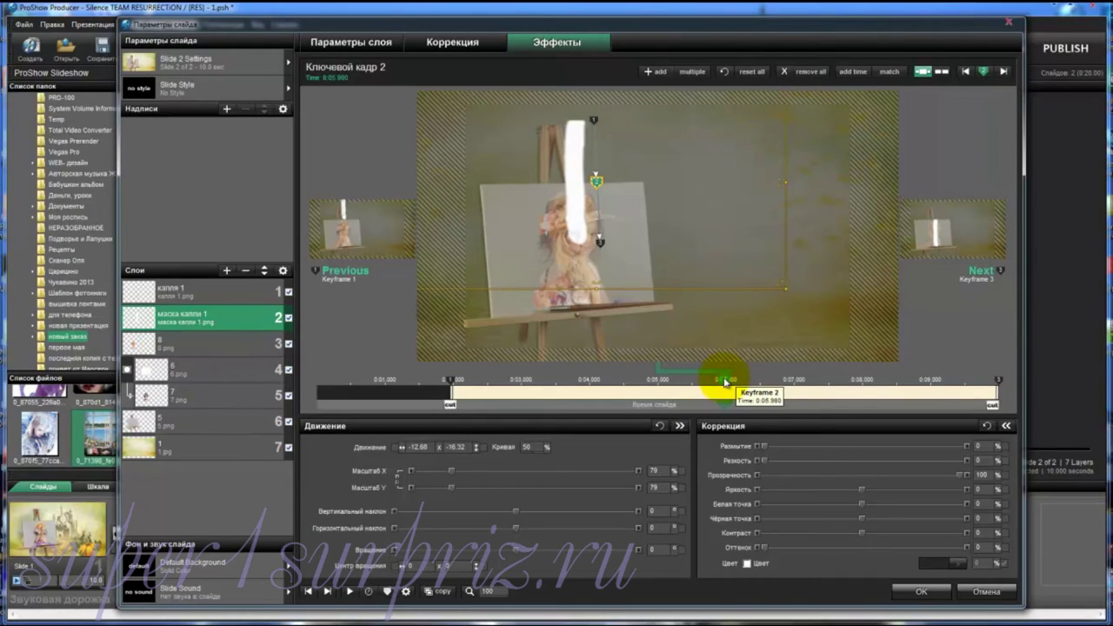
Move the mask stripe down to about -12.17 x 6.64 in keyframe 2 and copy that keyframe's settings to the next one
{"action": "left_click_drag", "start_coordinate": [571, 199], "coordinate": [579, 271]}
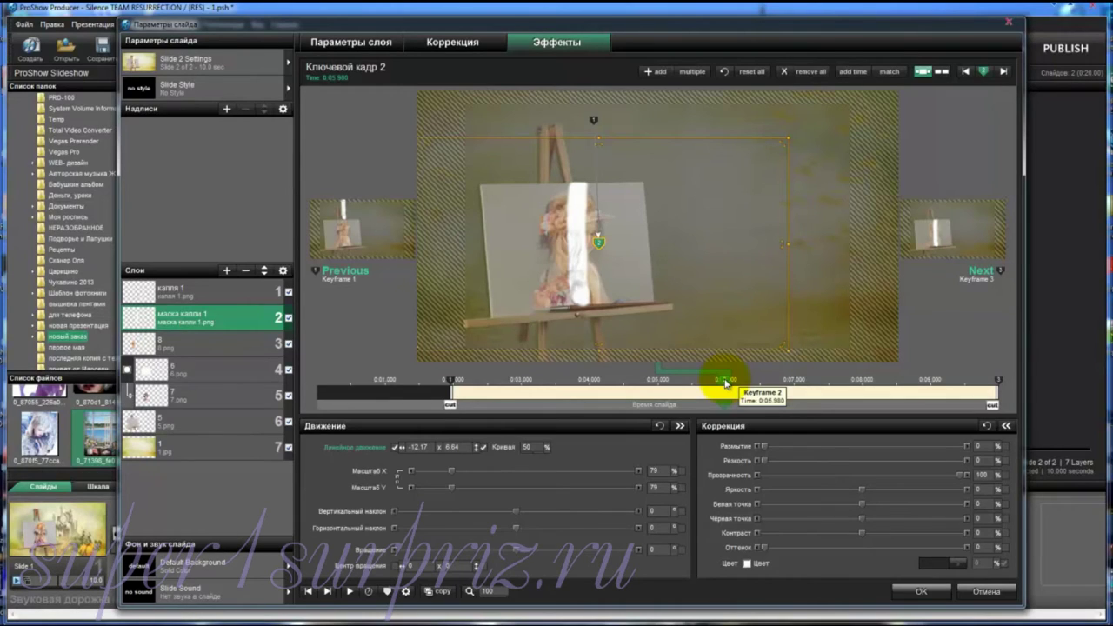
{"action": "right_click", "coordinate": [726, 383]}
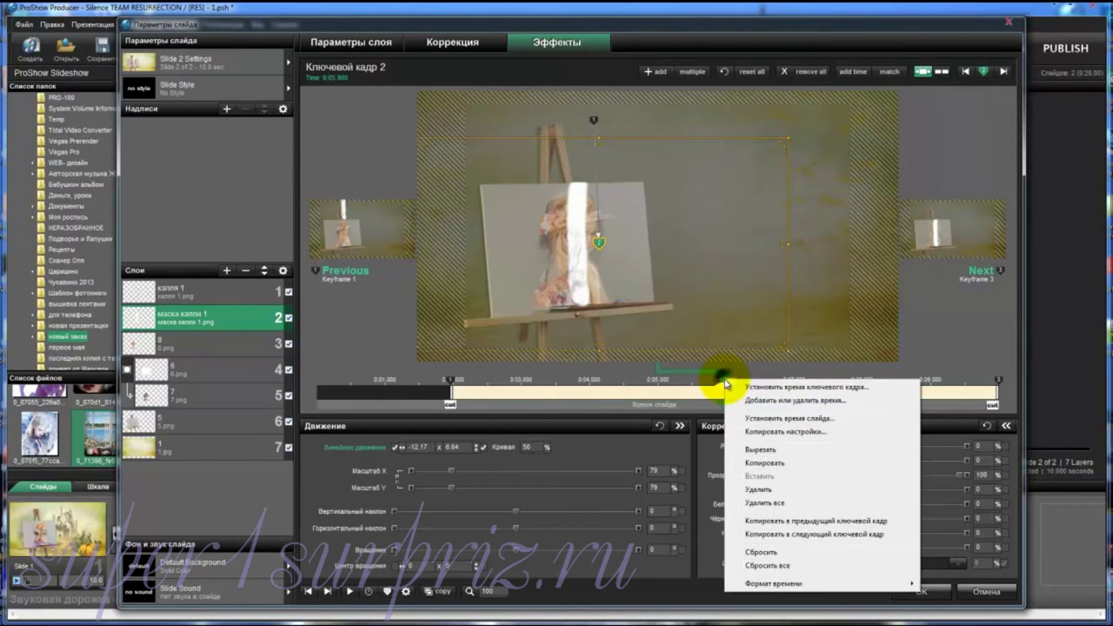
{"action": "left_click", "coordinate": [762, 535]}
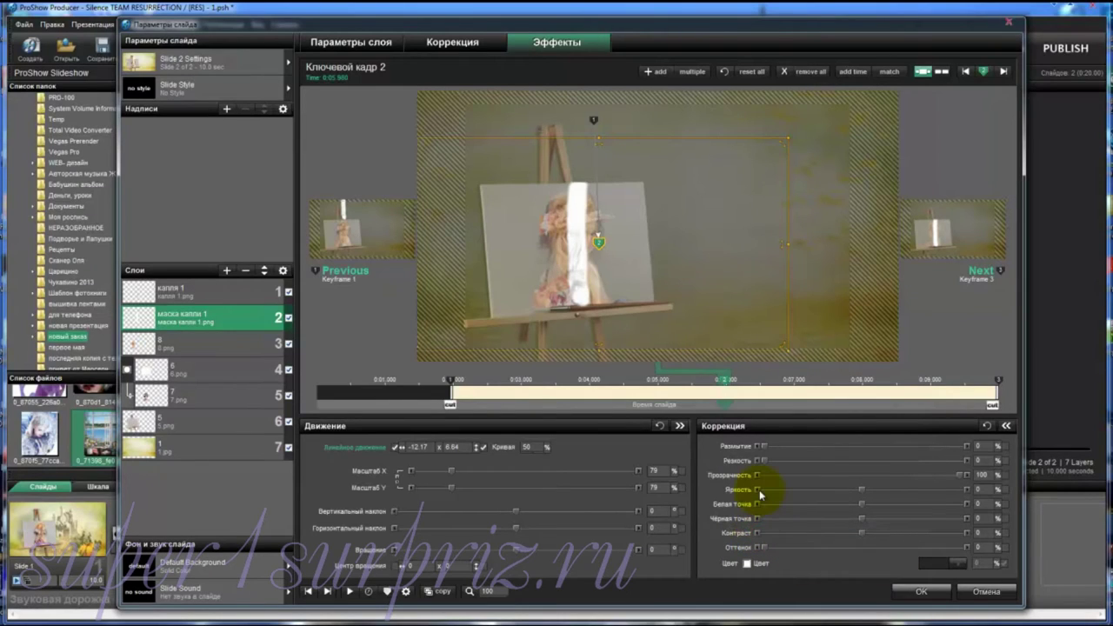
Use the маска капли 1 layer as a mask for layer 8 and play the slide preview
{"action": "right_click", "coordinate": [192, 322]}
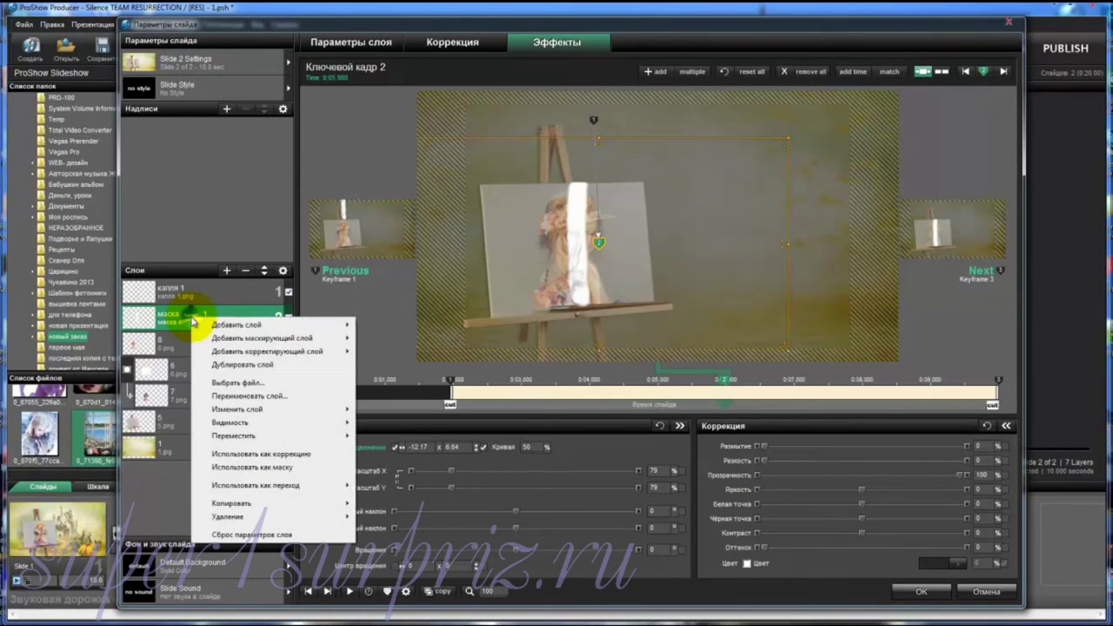
{"action": "left_click", "coordinate": [217, 468]}
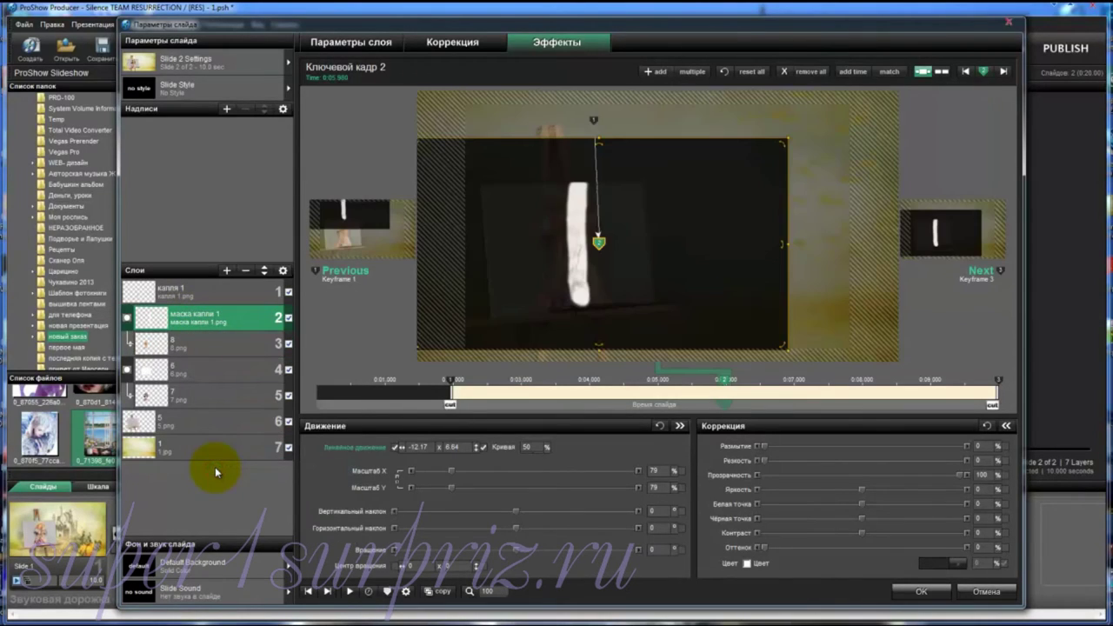
{"action": "left_click", "coordinate": [351, 591]}
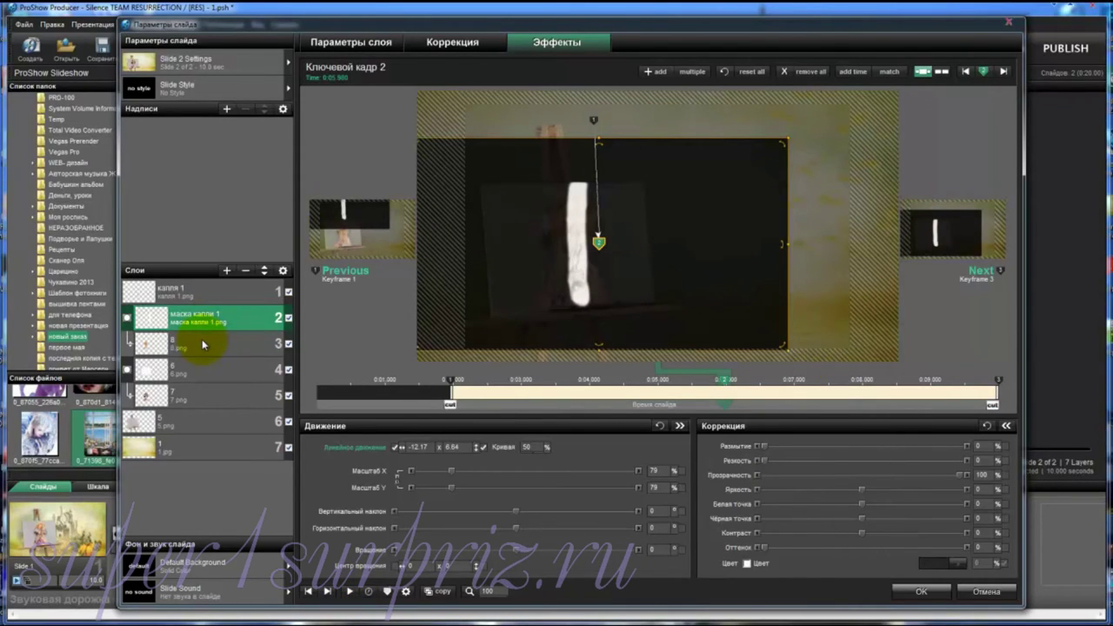
In the капля 1 layer's last keyframe, unlink the X and Y scales and set the vertical scale to 2%
{"action": "left_click", "coordinate": [199, 292]}
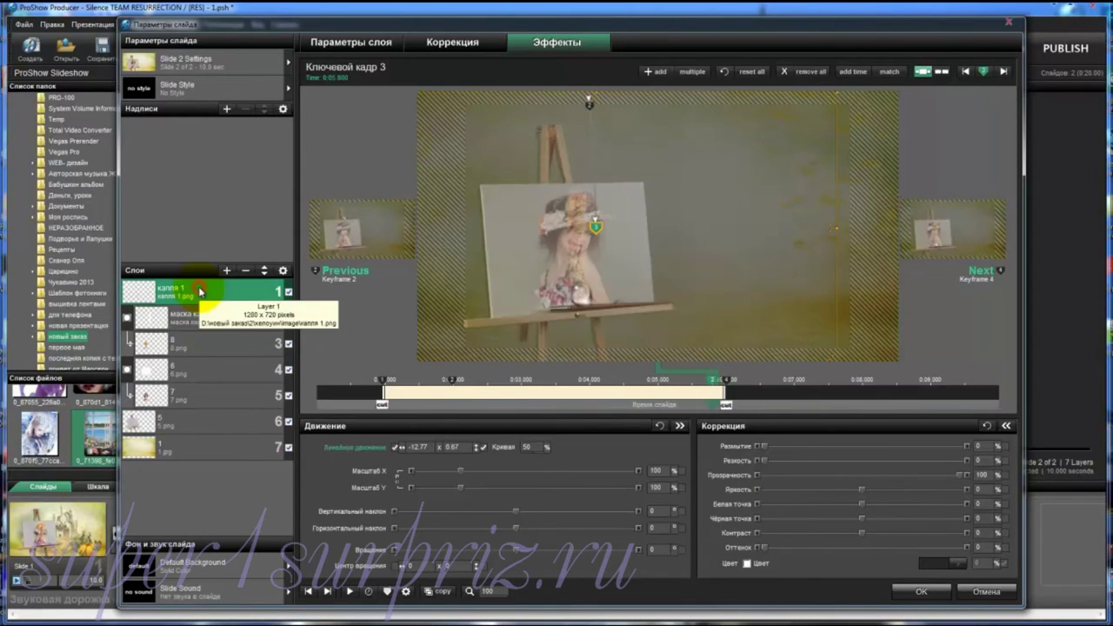
{"action": "left_click", "coordinate": [728, 382]}
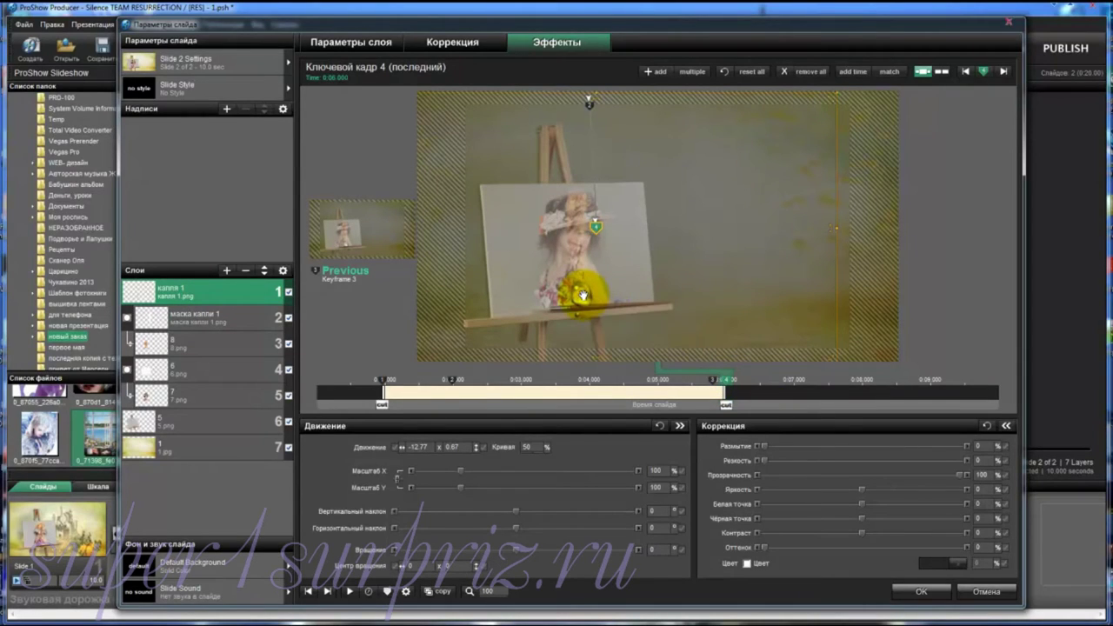
{"action": "mouse_move", "coordinate": [585, 296]}
{"action": "left_mouse_down"}
{"action": "mouse_move", "coordinate": [582, 222]}
{"action": "mouse_move", "coordinate": [582, 304]}
{"action": "left_mouse_up"}
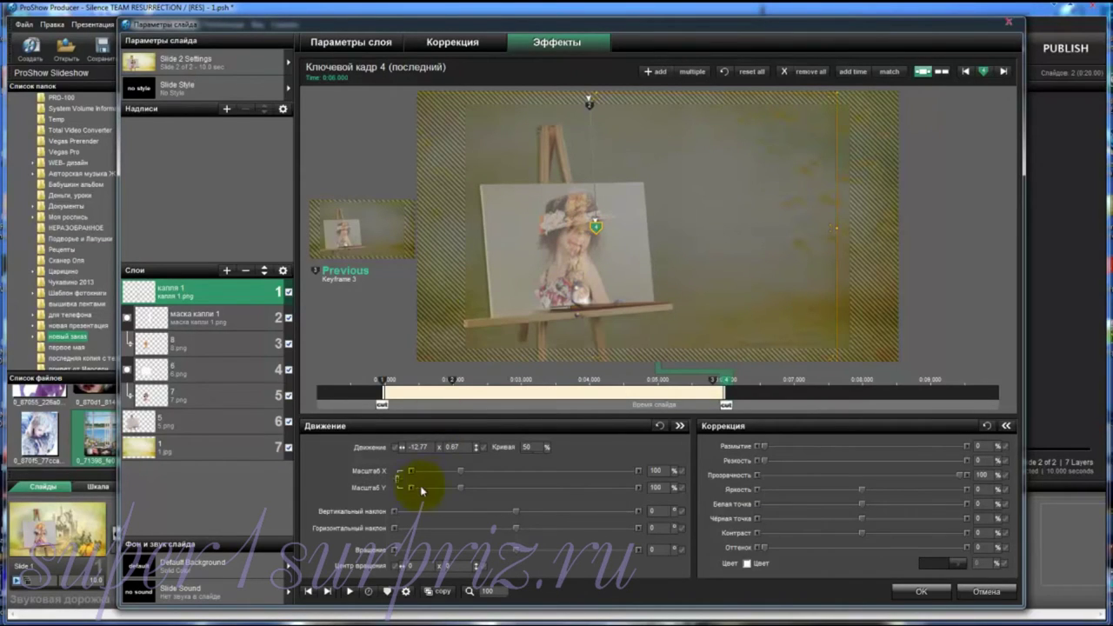
{"action": "left_click", "coordinate": [398, 481]}
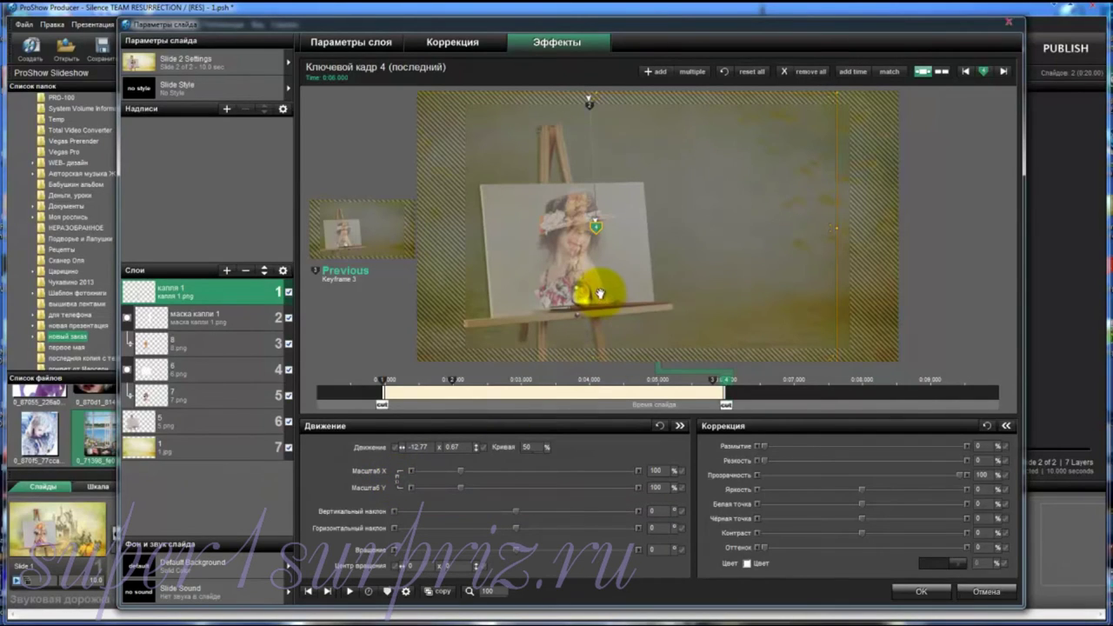
{"action": "left_click_drag", "start_coordinate": [576, 292], "coordinate": [595, 294]}
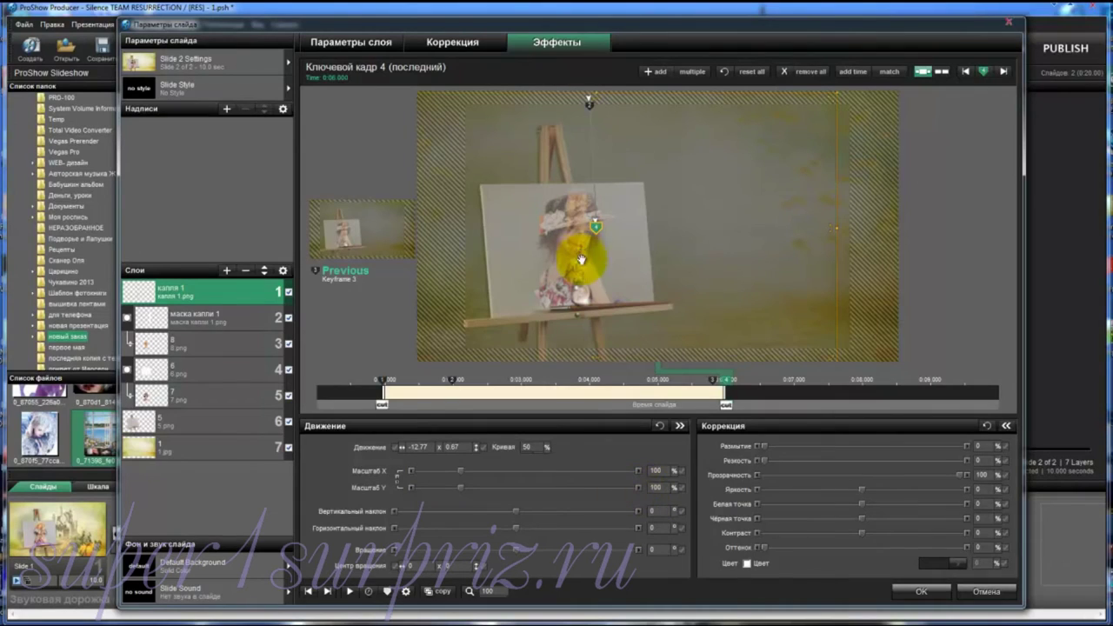
{"action": "left_click", "coordinate": [664, 488]}
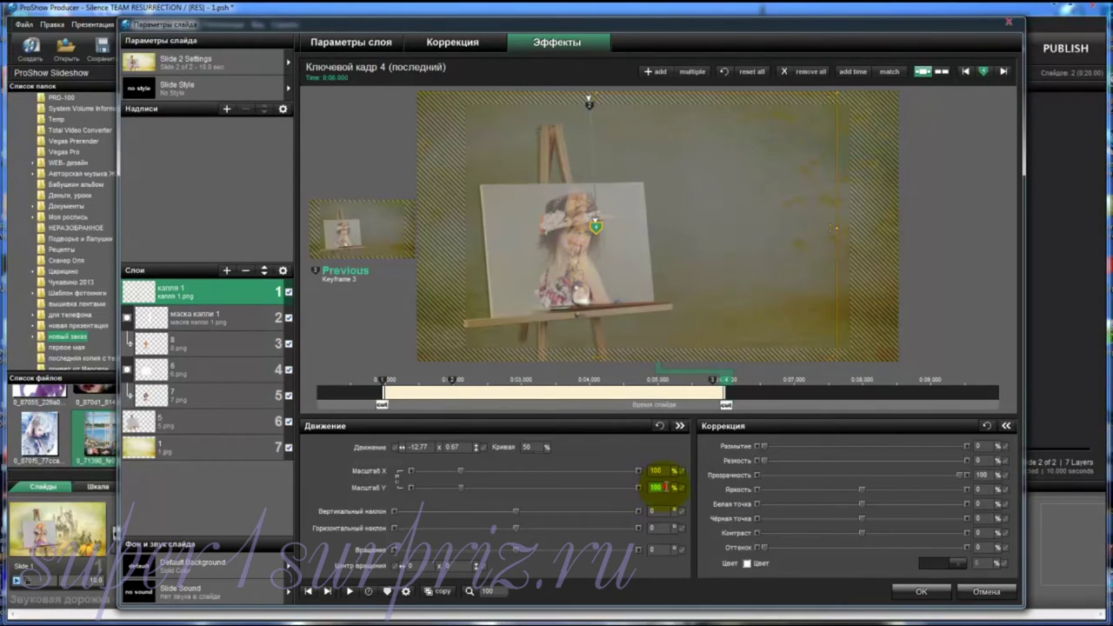
{"action": "type", "text": "2"}
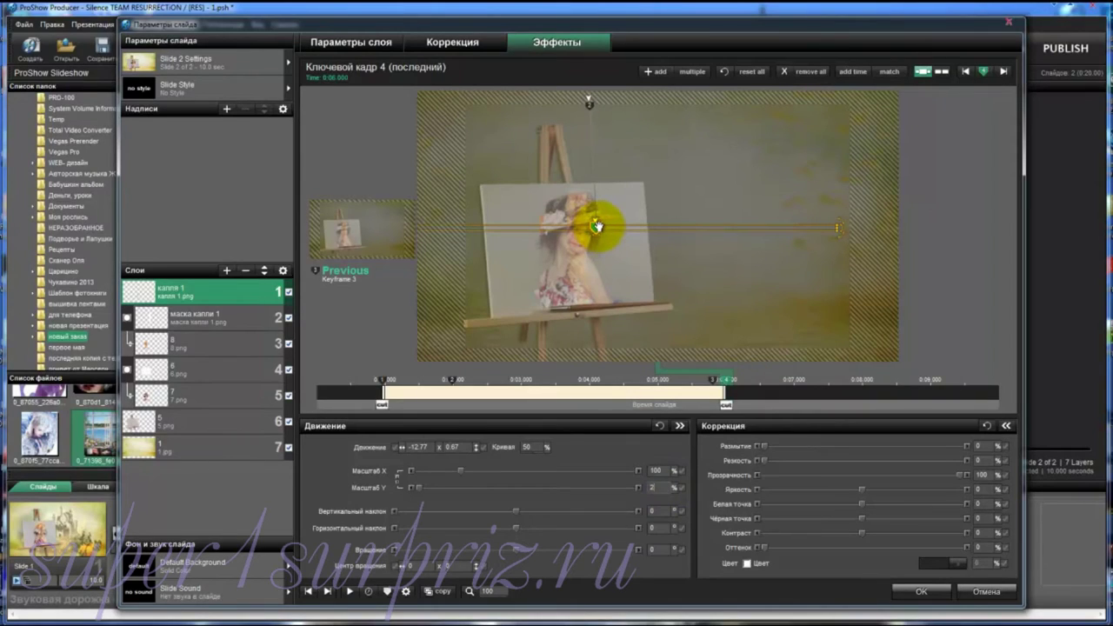
Move the flattened drop to about -12.64 x 29.55 in the last keyframe and set its vertical scale to 1%
{"action": "left_click_drag", "start_coordinate": [596, 226], "coordinate": [598, 303]}
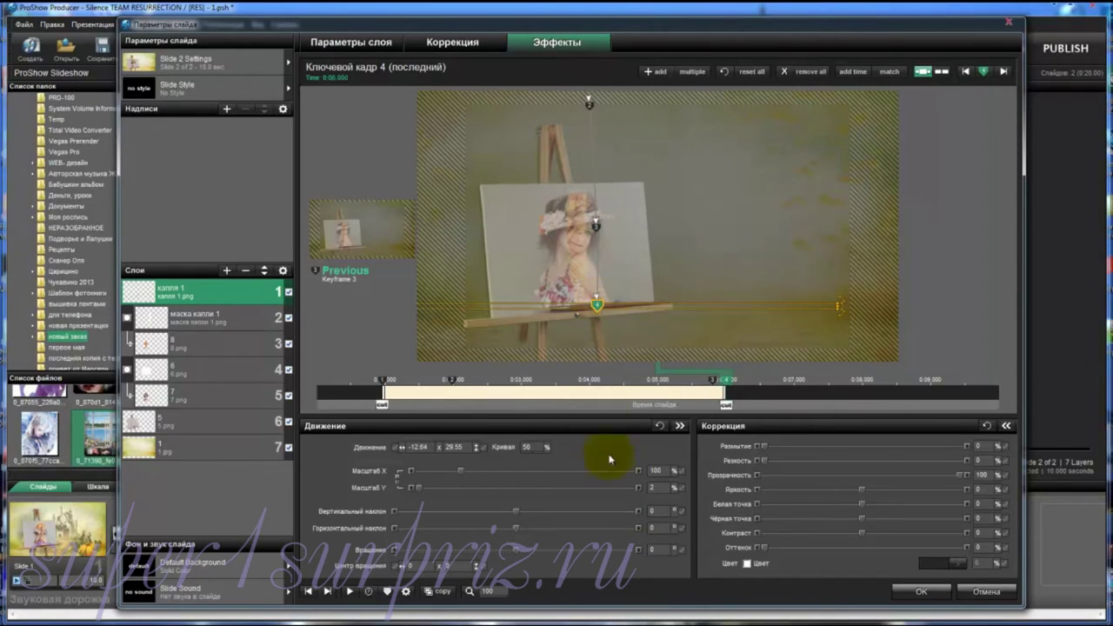
{"action": "left_click", "coordinate": [657, 488]}
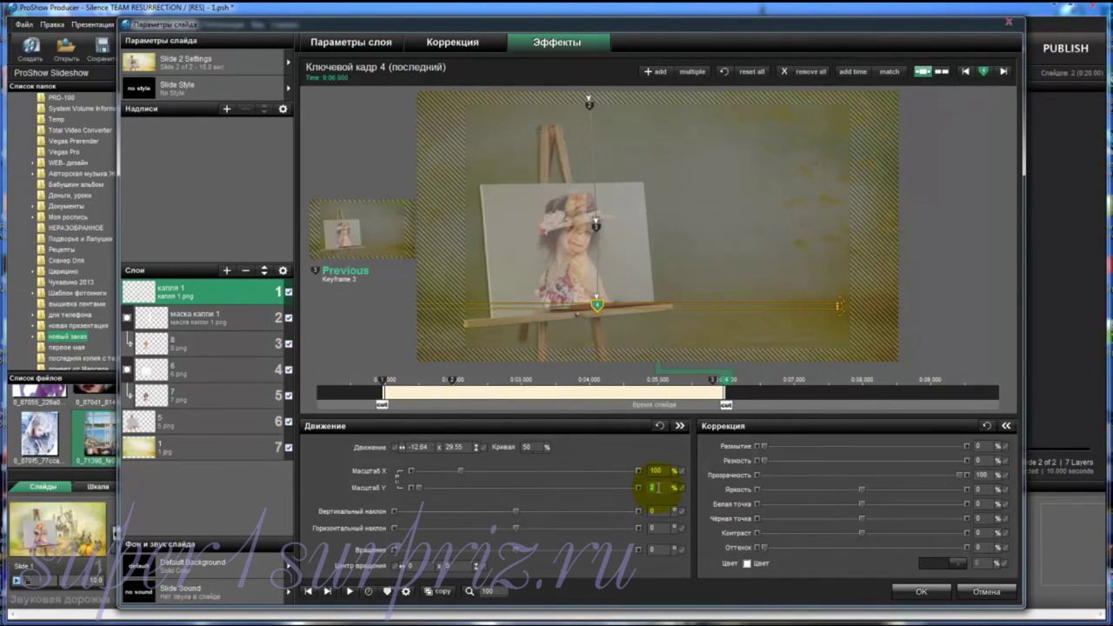
{"action": "type", "text": "1"}
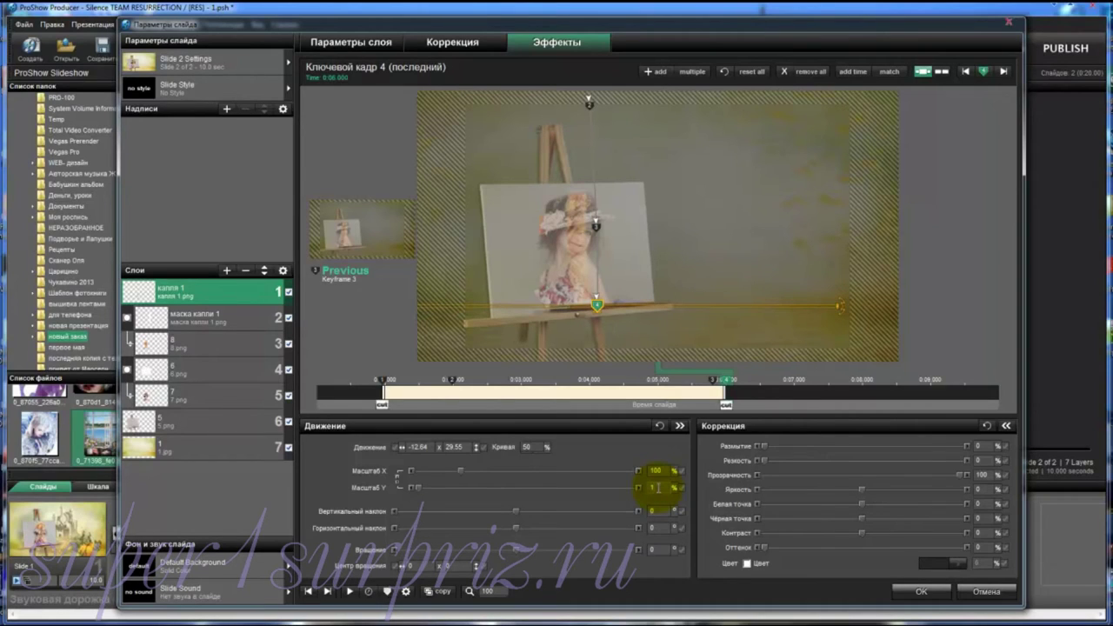
{"action": "key", "text": "Return"}
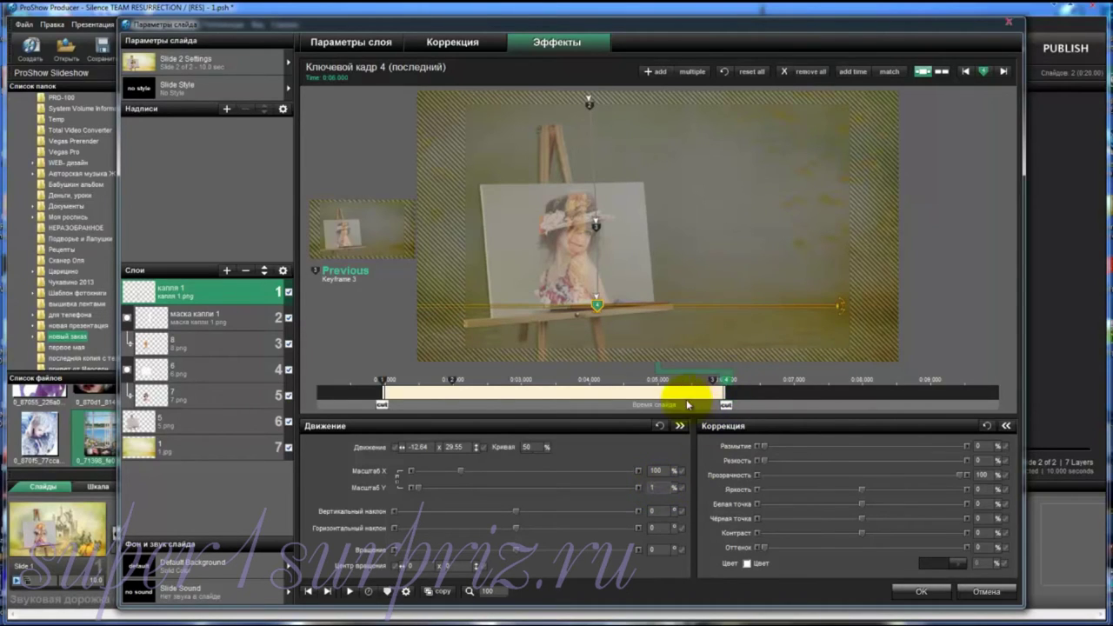
{"action": "left_click_drag", "start_coordinate": [681, 406], "coordinate": [760, 404]}
Set the drop's vertical scale to 100% in keyframe 3 and play the slide preview
{"action": "left_click", "coordinate": [712, 381]}
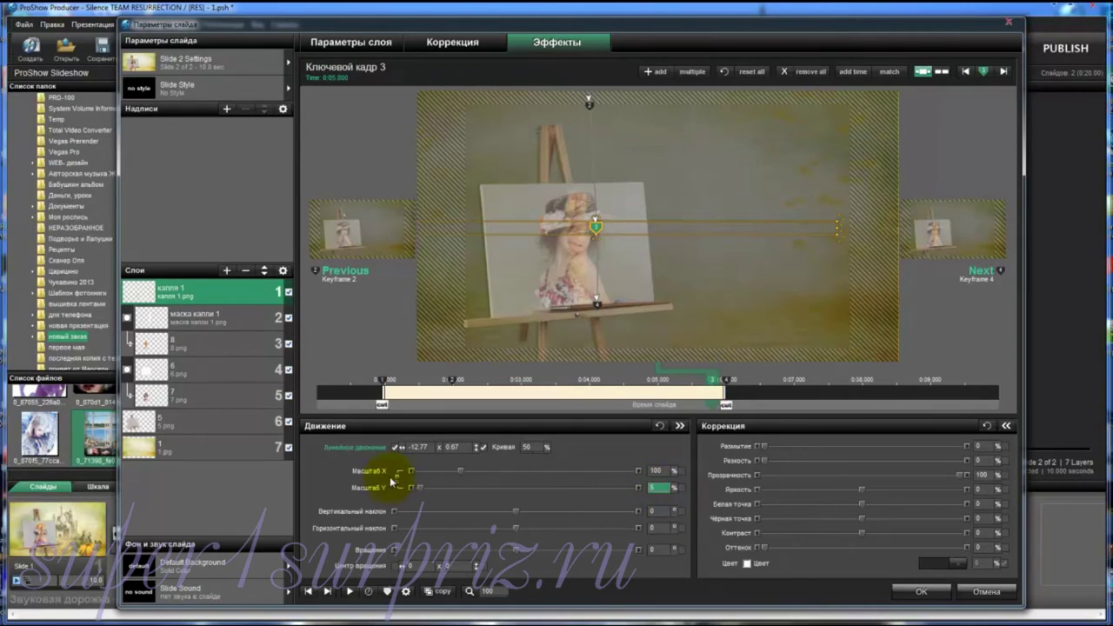
{"action": "left_click", "coordinate": [658, 488]}
{"action": "type", "text": "1"}
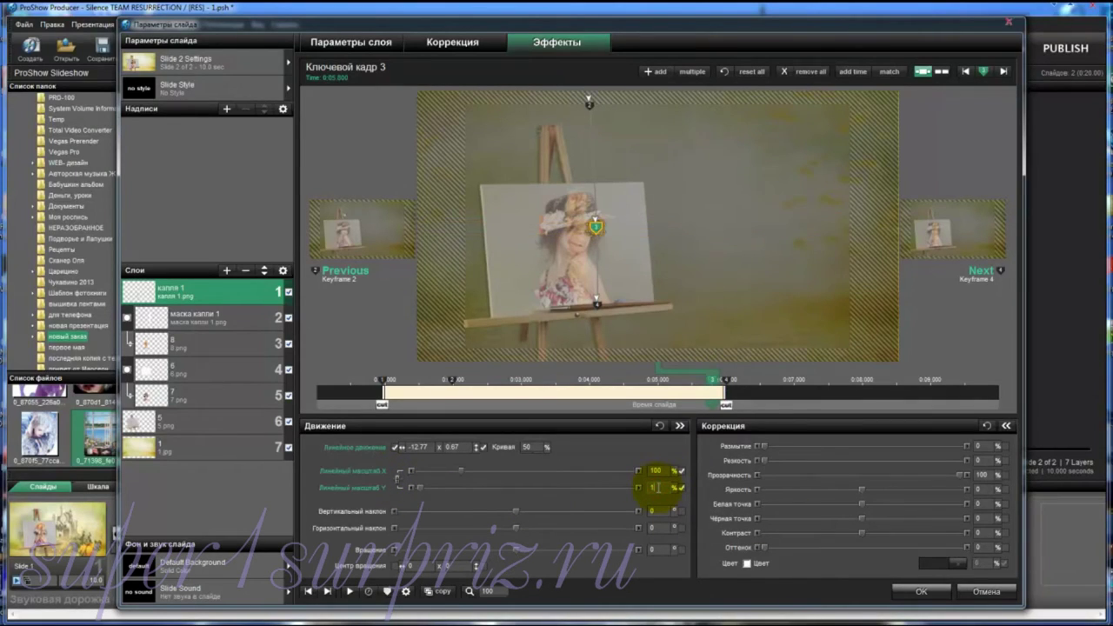
{"action": "type", "text": "00"}
{"action": "key", "text": "Return"}
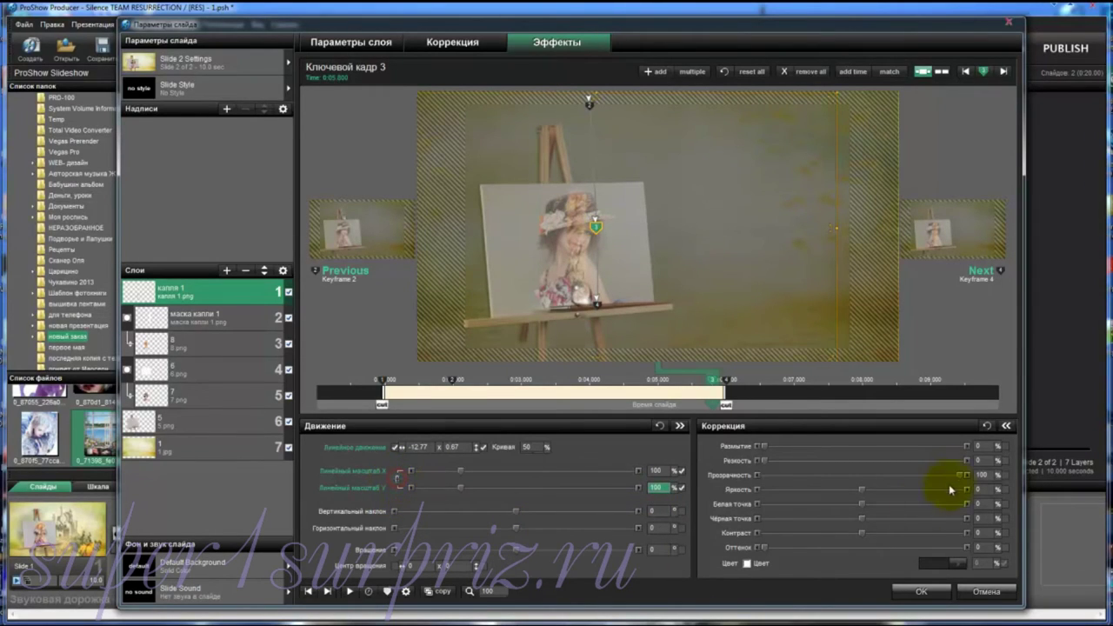
{"action": "left_click_drag", "start_coordinate": [688, 407], "coordinate": [763, 409]}
{"action": "left_click", "coordinate": [352, 592]}
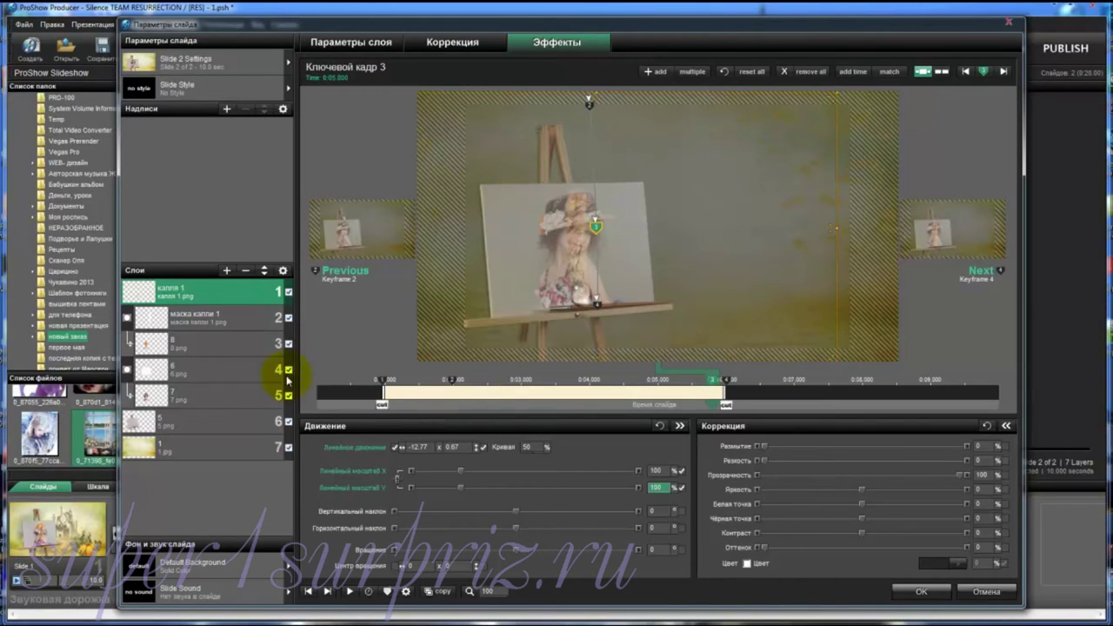
Add the image капля 2.png as a new layer
{"action": "left_click", "coordinate": [229, 273]}
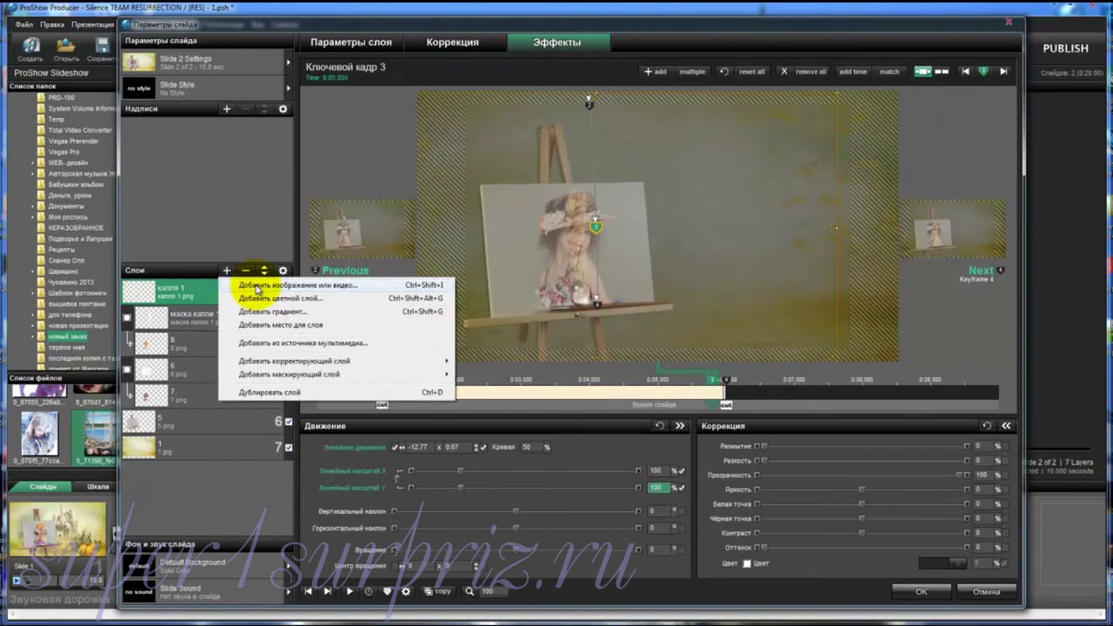
{"action": "left_click", "coordinate": [257, 287]}
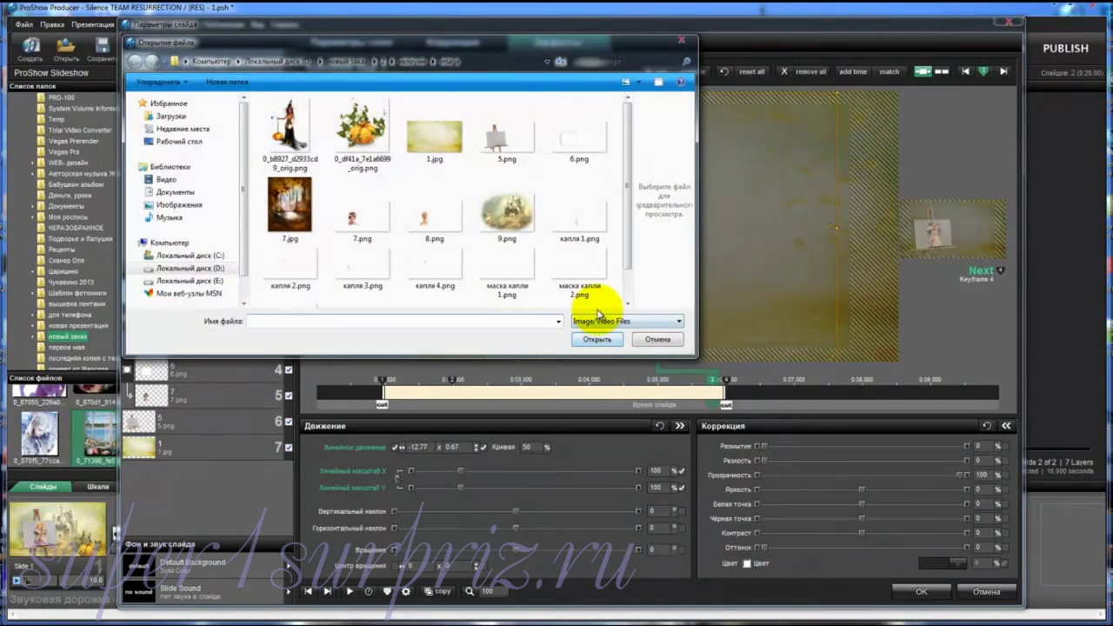
{"action": "left_click", "coordinate": [291, 260]}
{"action": "left_click", "coordinate": [596, 339]}
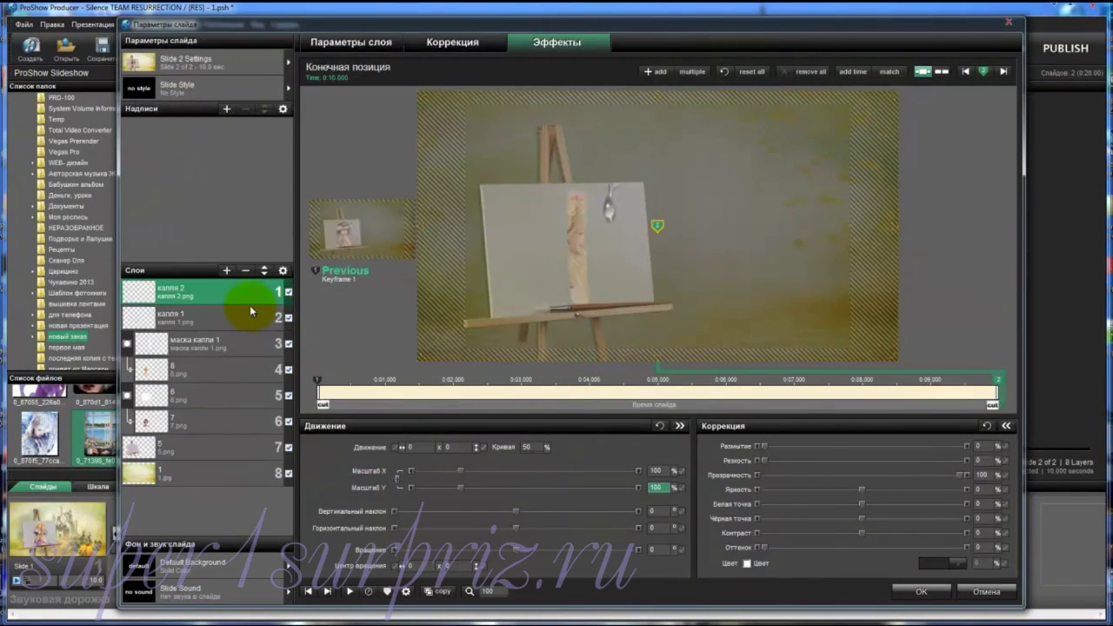
Add маска капли 2.png as a new layer and move it directly below the капля 2 layer
{"action": "left_click", "coordinate": [227, 270]}
{"action": "left_click", "coordinate": [572, 266]}
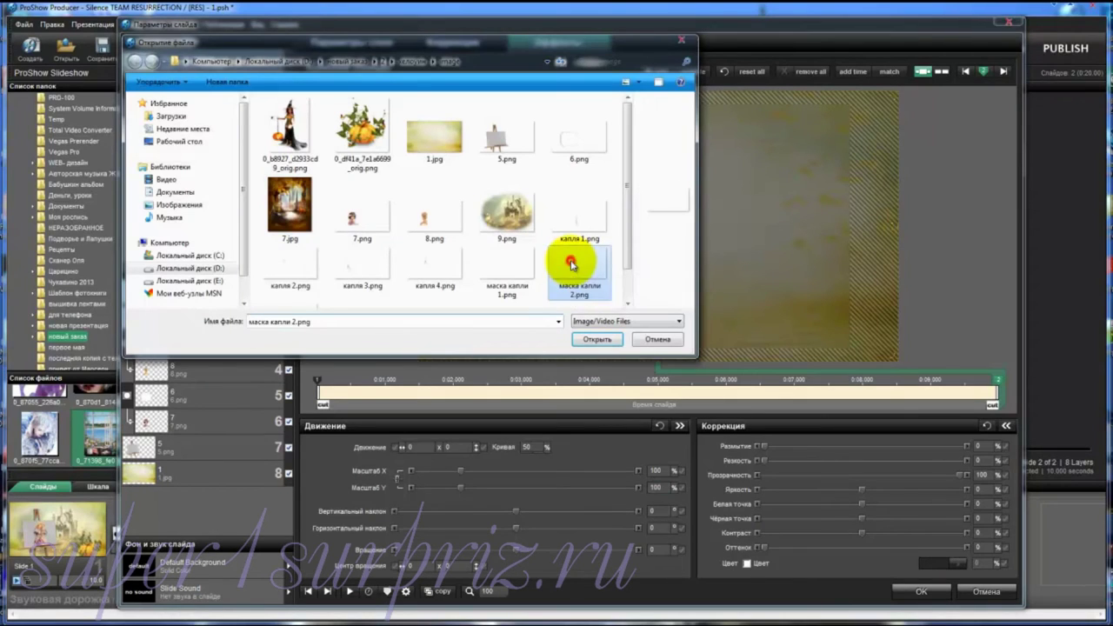
{"action": "left_click", "coordinate": [596, 339]}
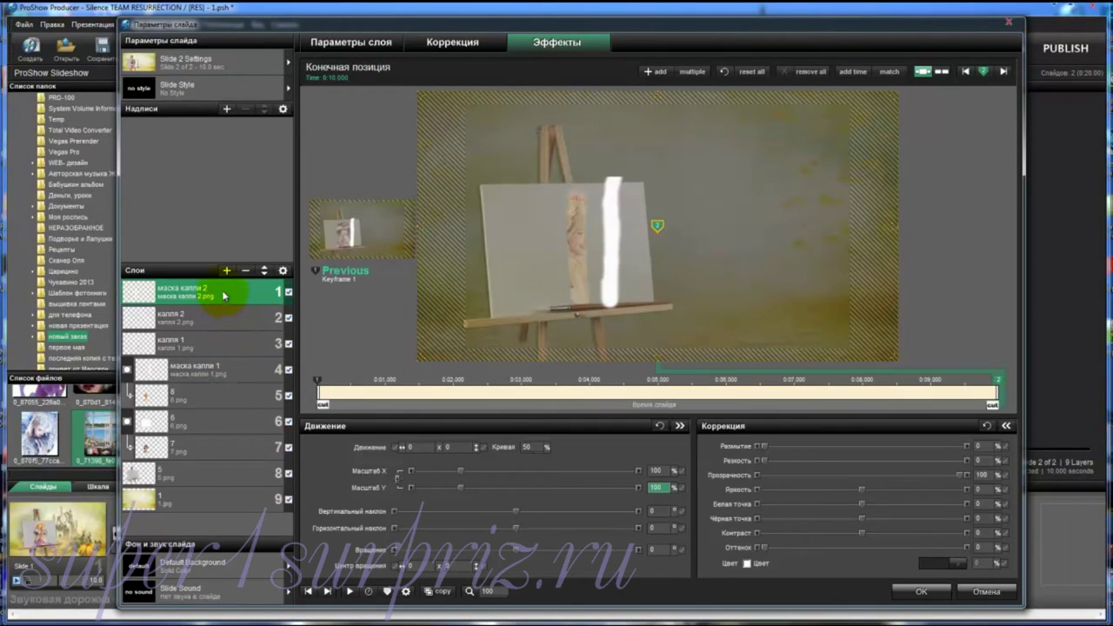
{"action": "left_click", "coordinate": [265, 275]}
Duplicate the masked image layer 8
{"action": "left_click", "coordinate": [194, 399]}
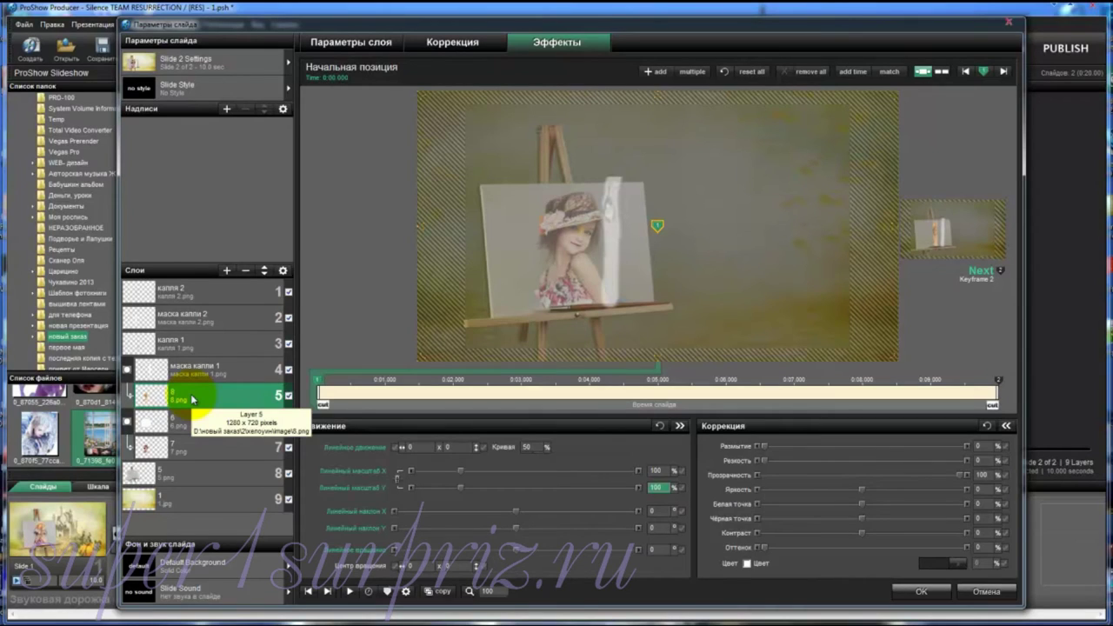
{"action": "right_click", "coordinate": [193, 399]}
{"action": "left_click", "coordinate": [224, 442]}
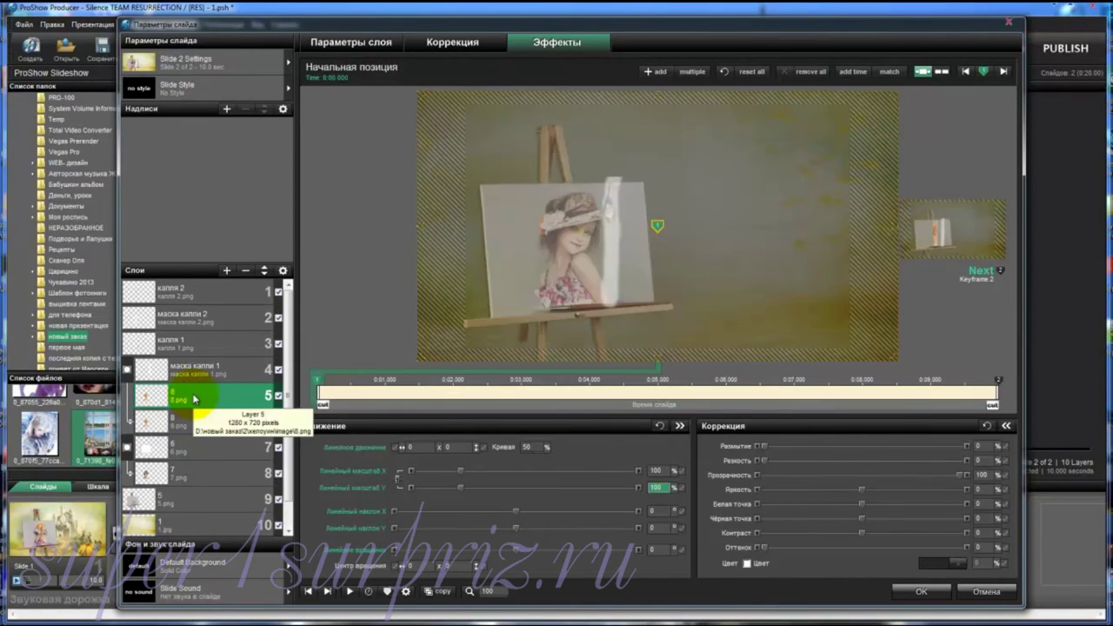
Move the duplicated layer 8 directly below маска капли 2 and use маска капли 2 as its mask
{"action": "left_click_drag", "start_coordinate": [191, 394], "coordinate": [198, 337]}
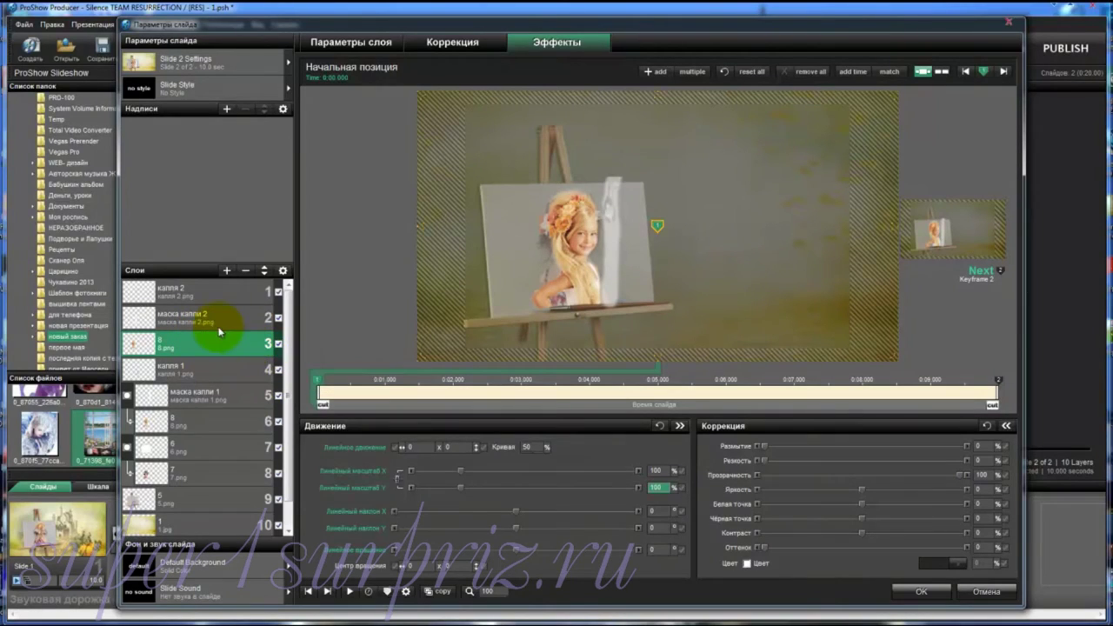
{"action": "left_click", "coordinate": [195, 318]}
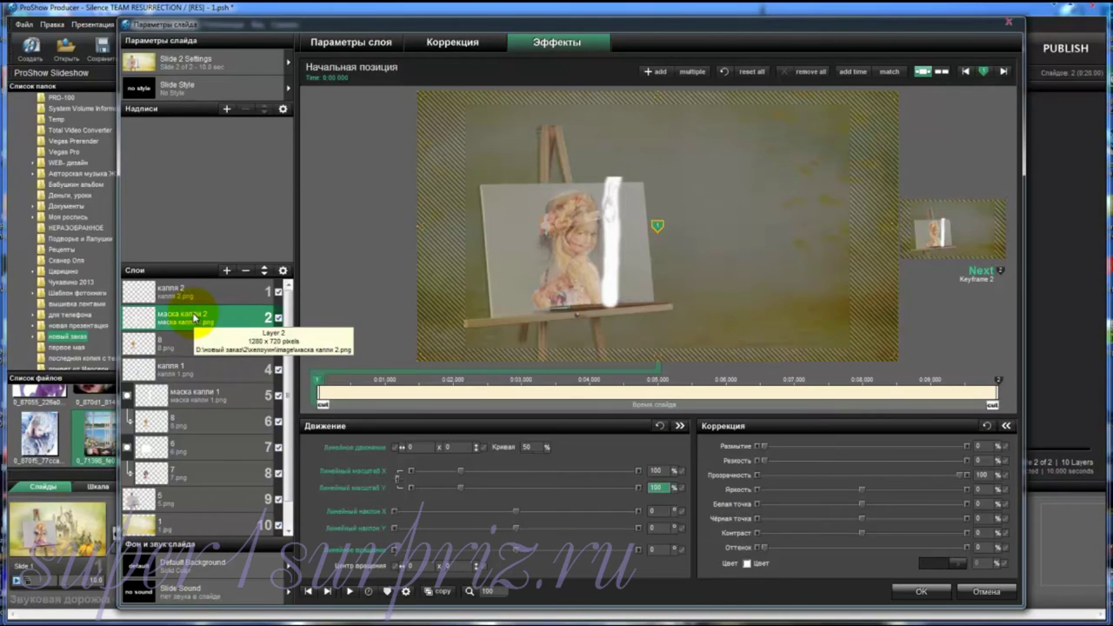
{"action": "right_click", "coordinate": [195, 319]}
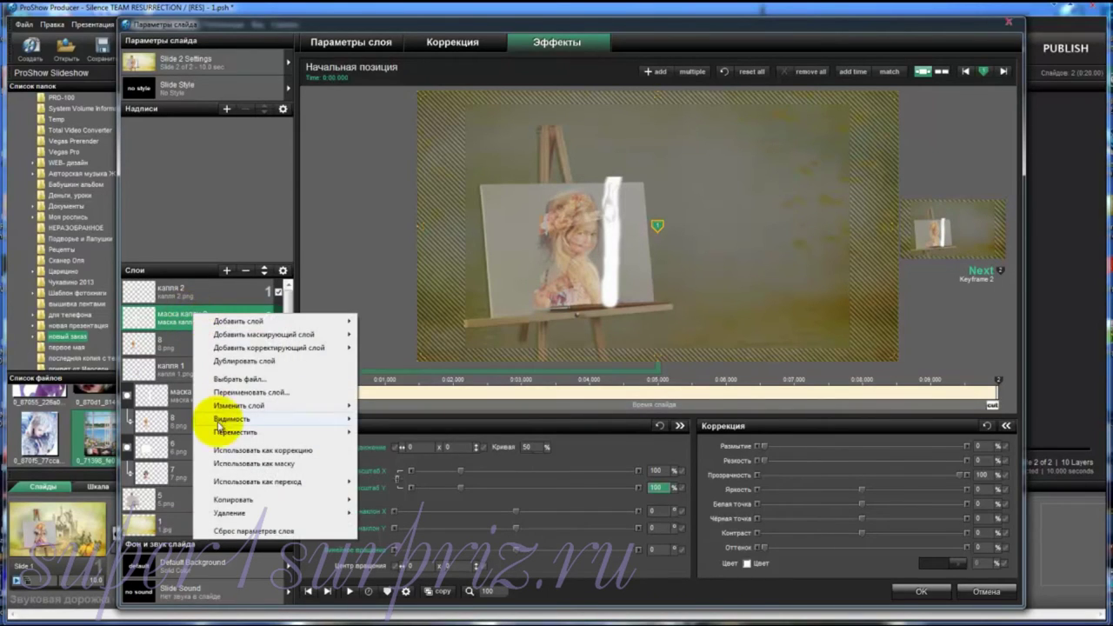
{"action": "mouse_move", "coordinate": [220, 435]}
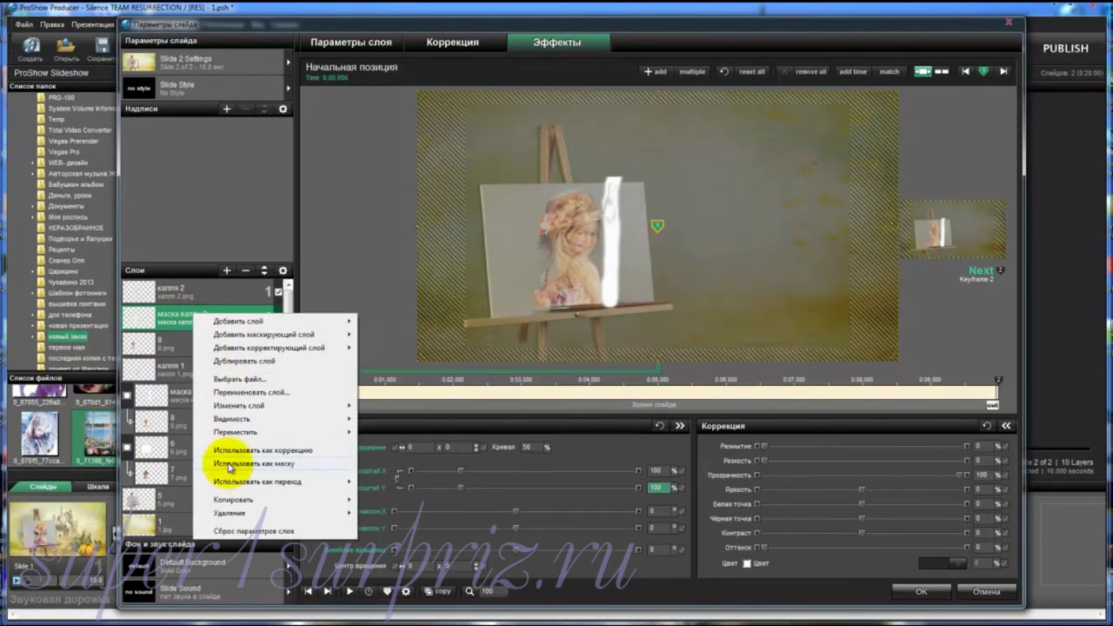
{"action": "left_click", "coordinate": [228, 463]}
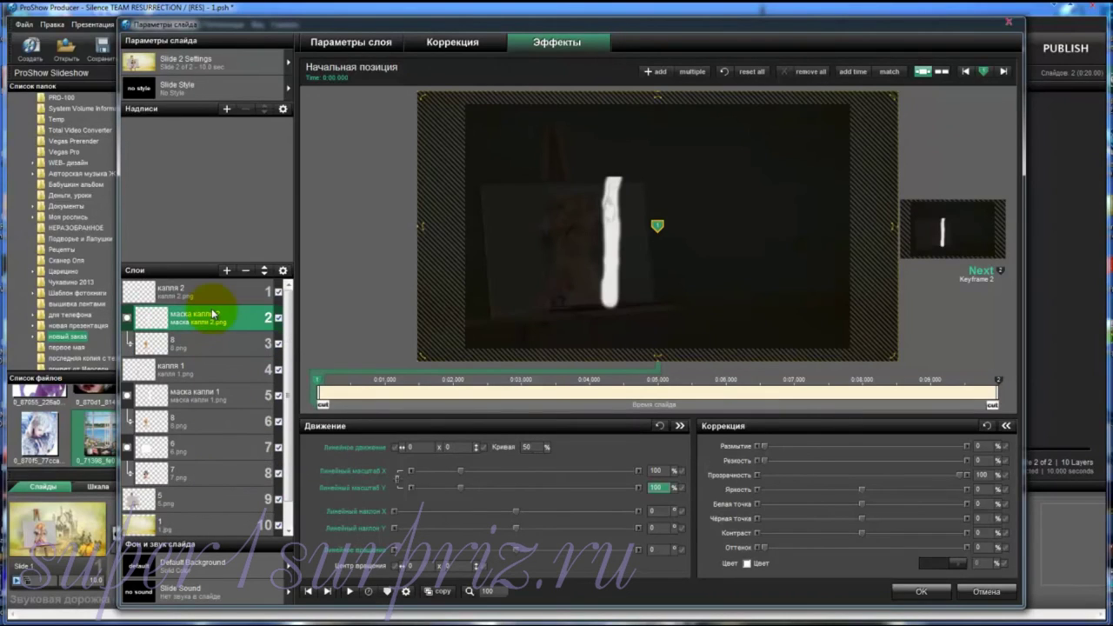
Check the keyframe timing of the маска капли 1 and капля 1 layers, and add a keyframe at 5 s to маска капли 2
{"action": "left_click", "coordinate": [206, 396]}
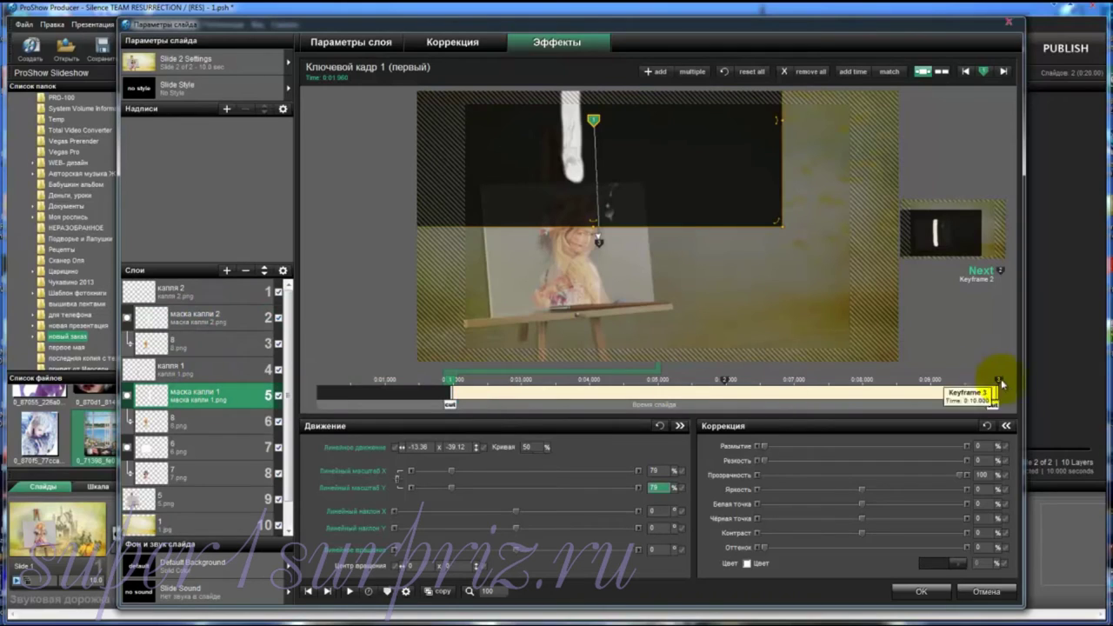
{"action": "left_click", "coordinate": [219, 369]}
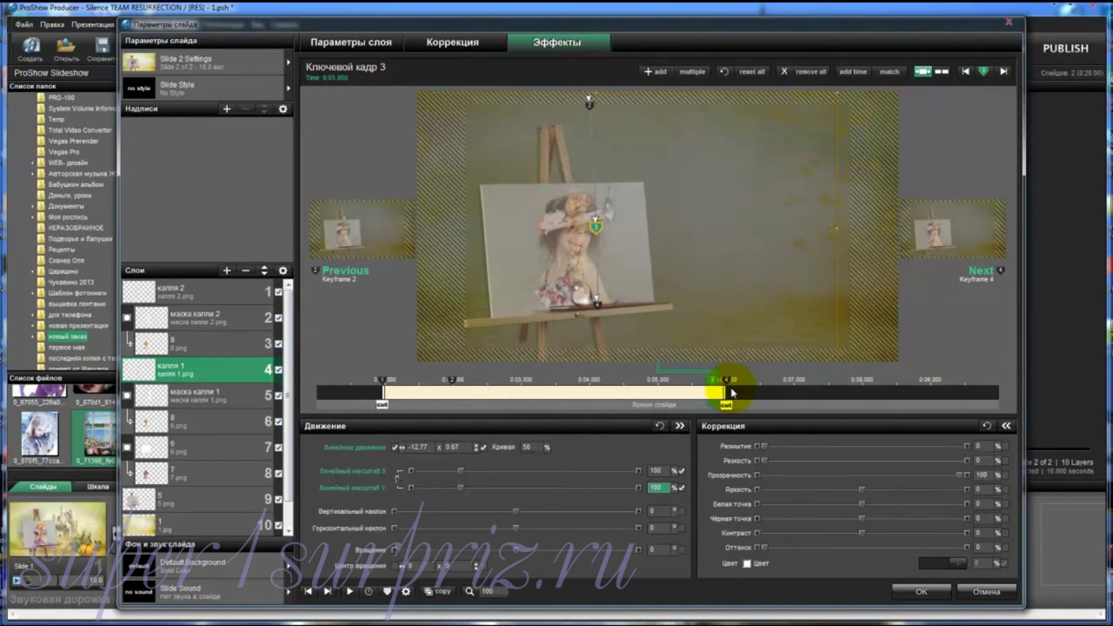
{"action": "left_click", "coordinate": [204, 322]}
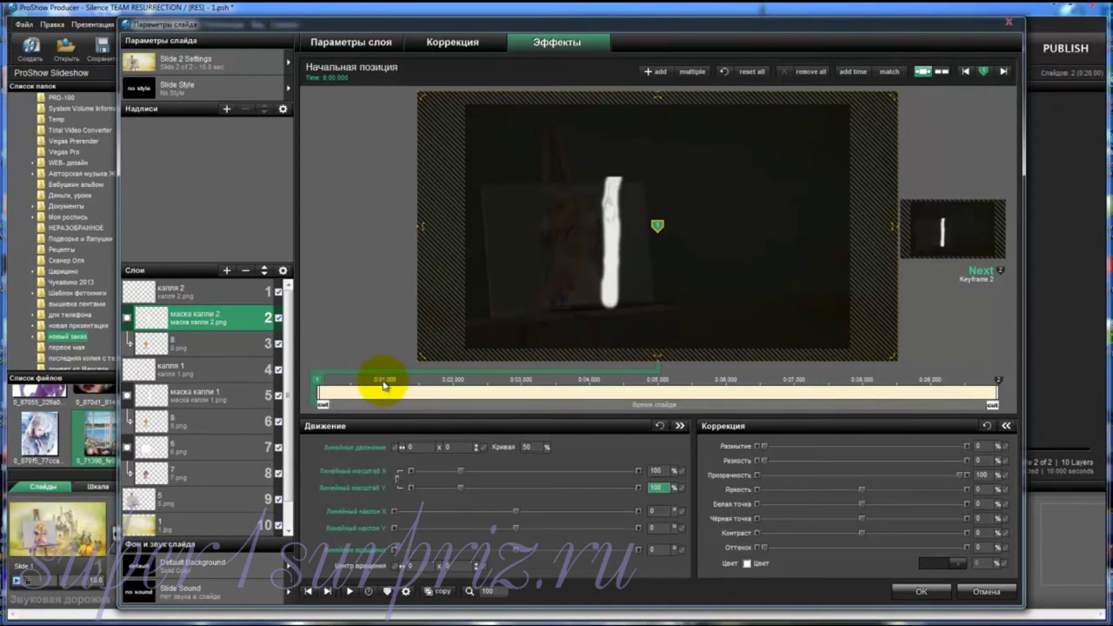
{"action": "left_click", "coordinate": [664, 74]}
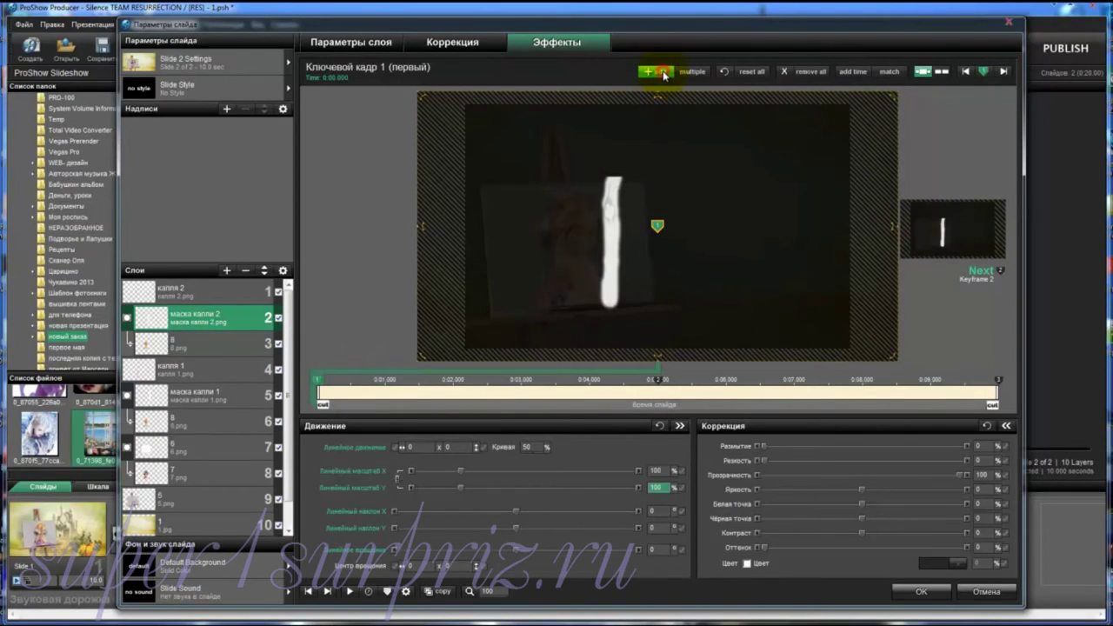
Add keyframes at 2.5 s and 5 s to the капля 2 layer and place keyframe 1 above the slide at about -3.61 x -46.66
{"action": "left_click", "coordinate": [221, 301]}
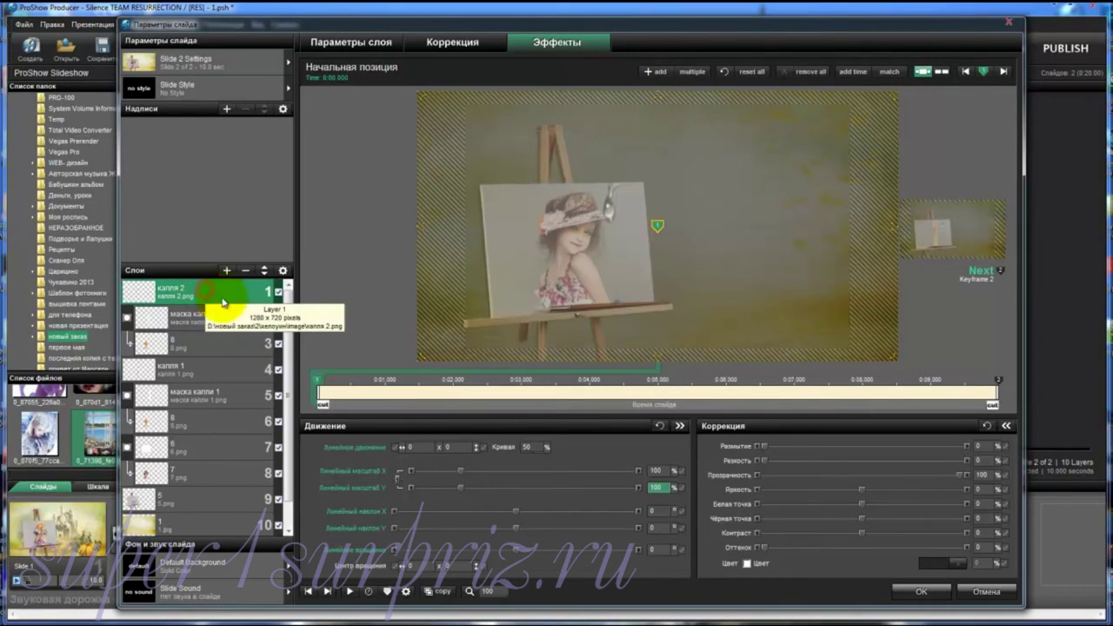
{"action": "left_click", "coordinate": [656, 73]}
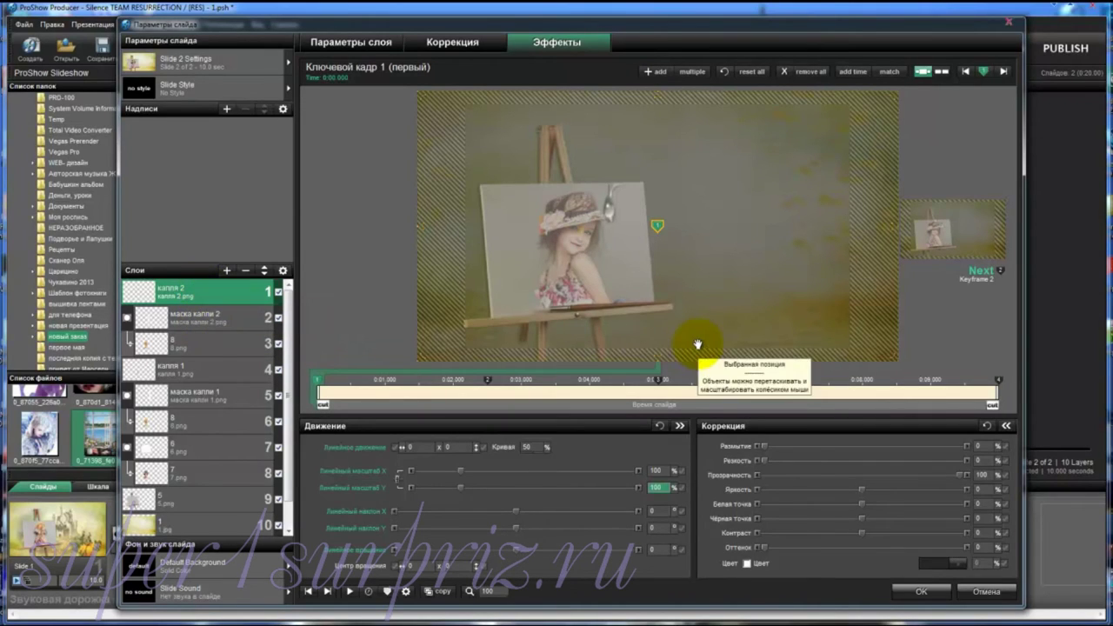
{"action": "left_click_drag", "start_coordinate": [644, 192], "coordinate": [586, 179]}
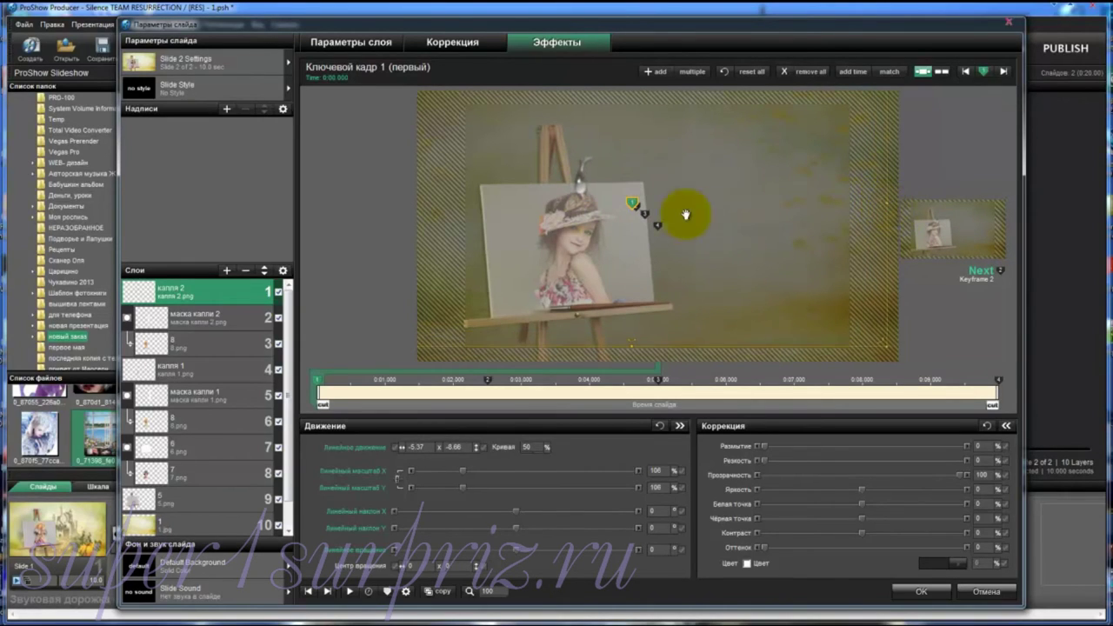
{"action": "left_click_drag", "start_coordinate": [604, 194], "coordinate": [615, 196]}
{"action": "left_click_drag", "start_coordinate": [590, 190], "coordinate": [592, 88]}
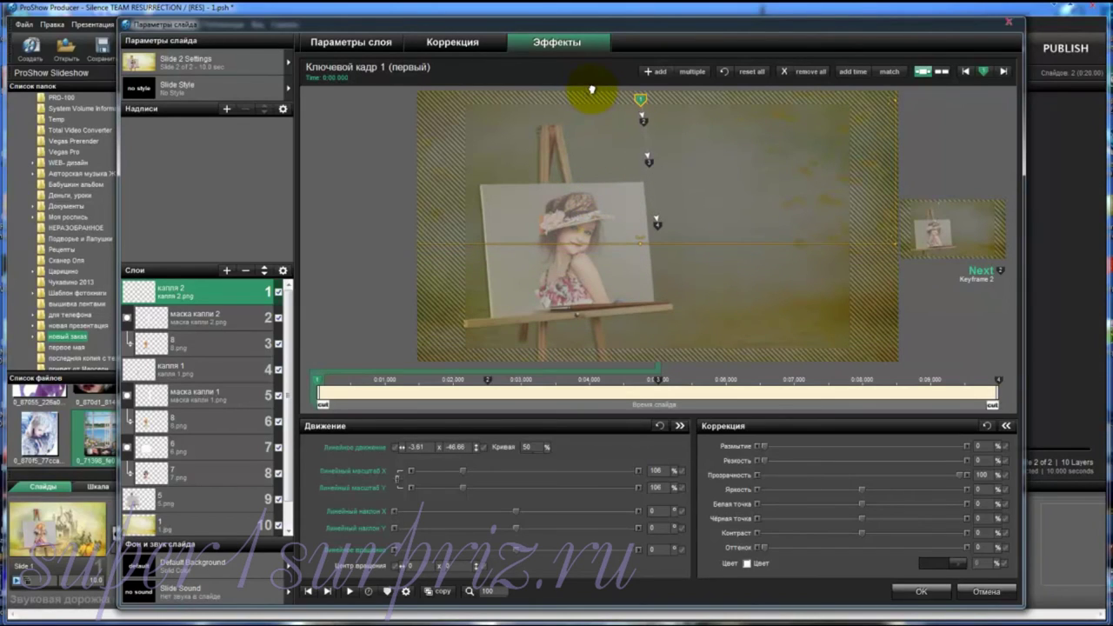
Move the капля 2 drop in keyframe 2 to the canvas's upper edge, at about -3.22 x -13.06
{"action": "left_click", "coordinate": [488, 381]}
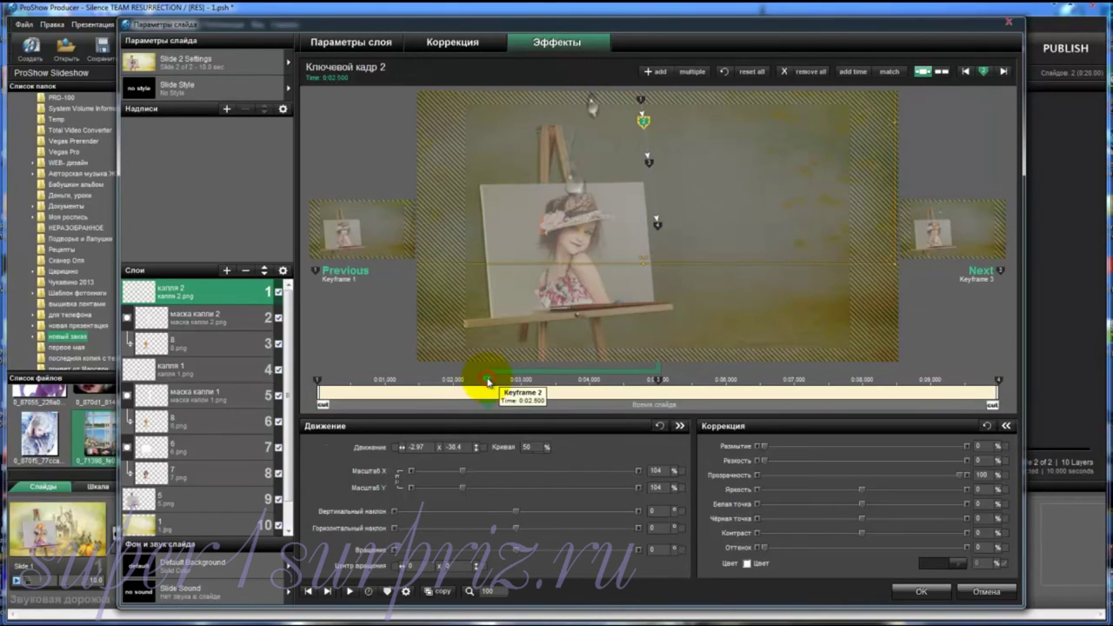
{"action": "left_click", "coordinate": [595, 108]}
{"action": "left_click_drag", "start_coordinate": [595, 108], "coordinate": [594, 175]}
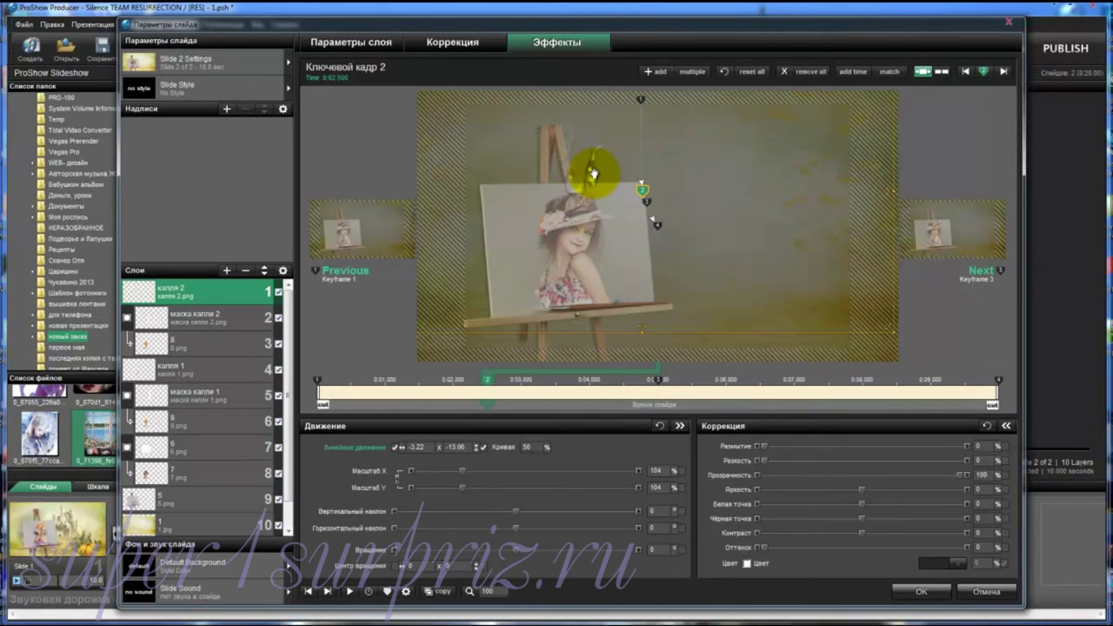
Move the капля 2 drop in keyframe 3 to the canvas's lower edge, about -2.72 x 33.2, and copy its settings to the following keyframe
{"action": "left_click", "coordinate": [659, 380]}
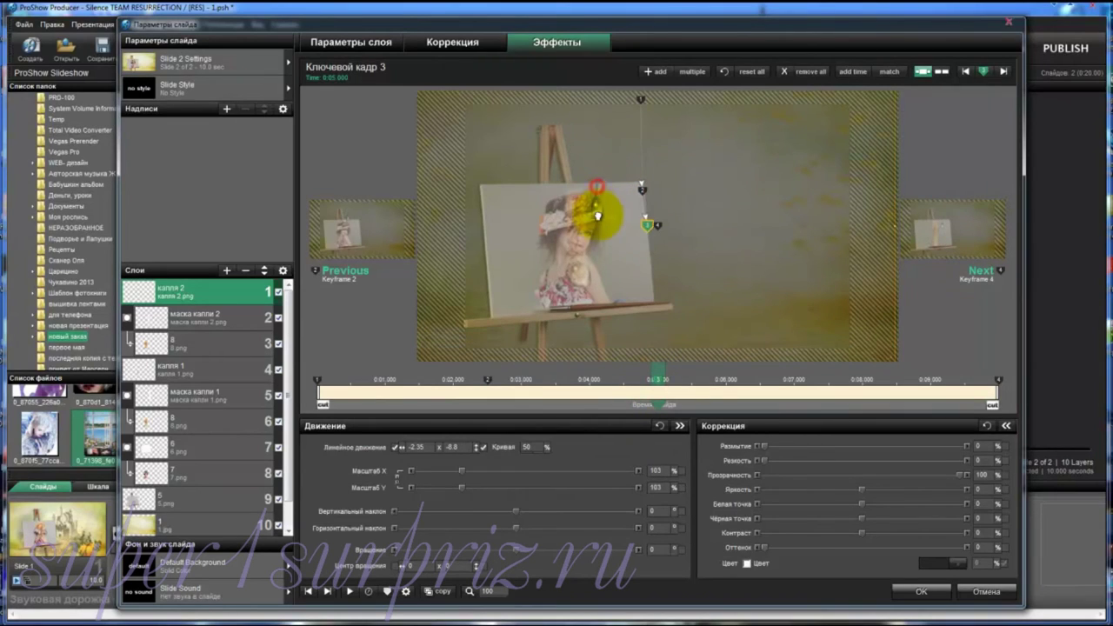
{"action": "left_click_drag", "start_coordinate": [597, 215], "coordinate": [595, 302]}
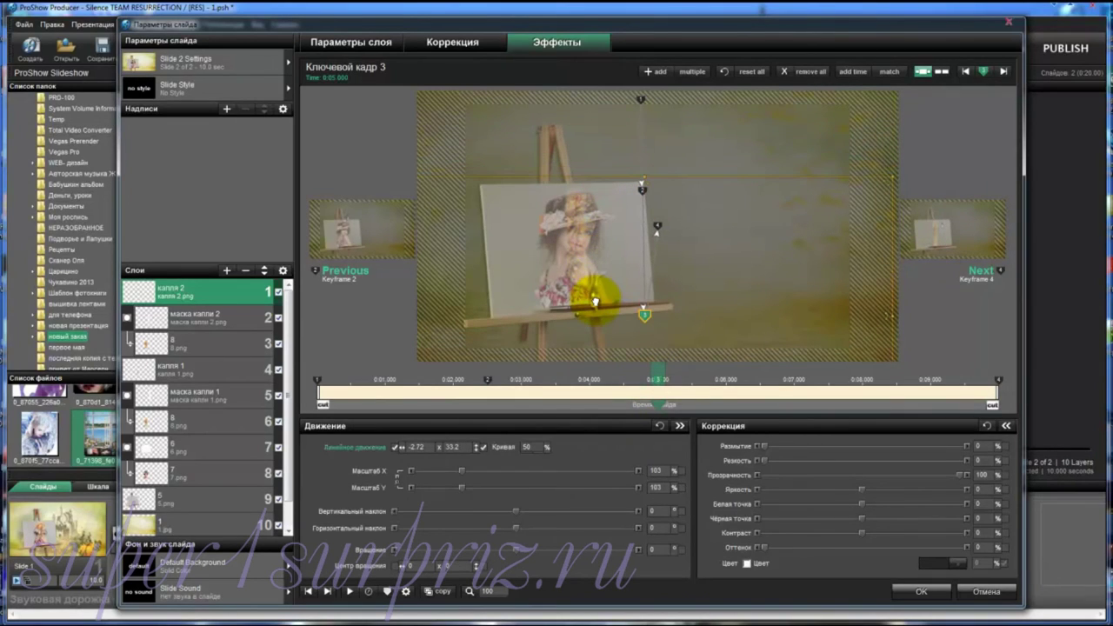
{"action": "right_click", "coordinate": [661, 381]}
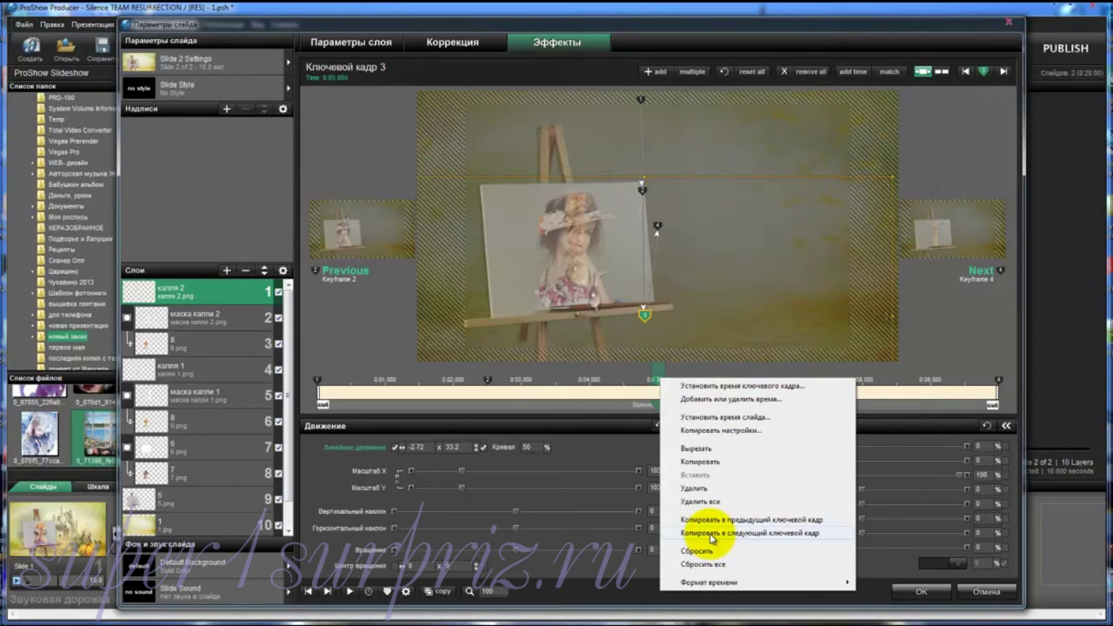
{"action": "left_click", "coordinate": [711, 534]}
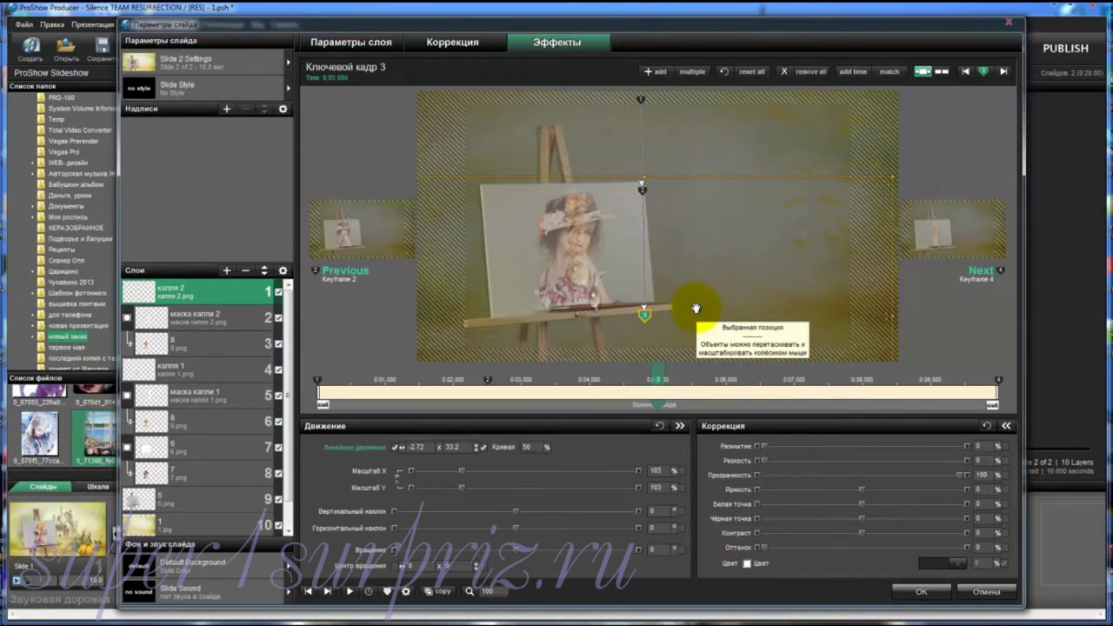
Retime the капля 2 keyframes 1 to 4 to about 1.5 s, 2.71 s, 6.26 s and 6.4 s
{"action": "left_click_drag", "start_coordinate": [1000, 382], "coordinate": [729, 383]}
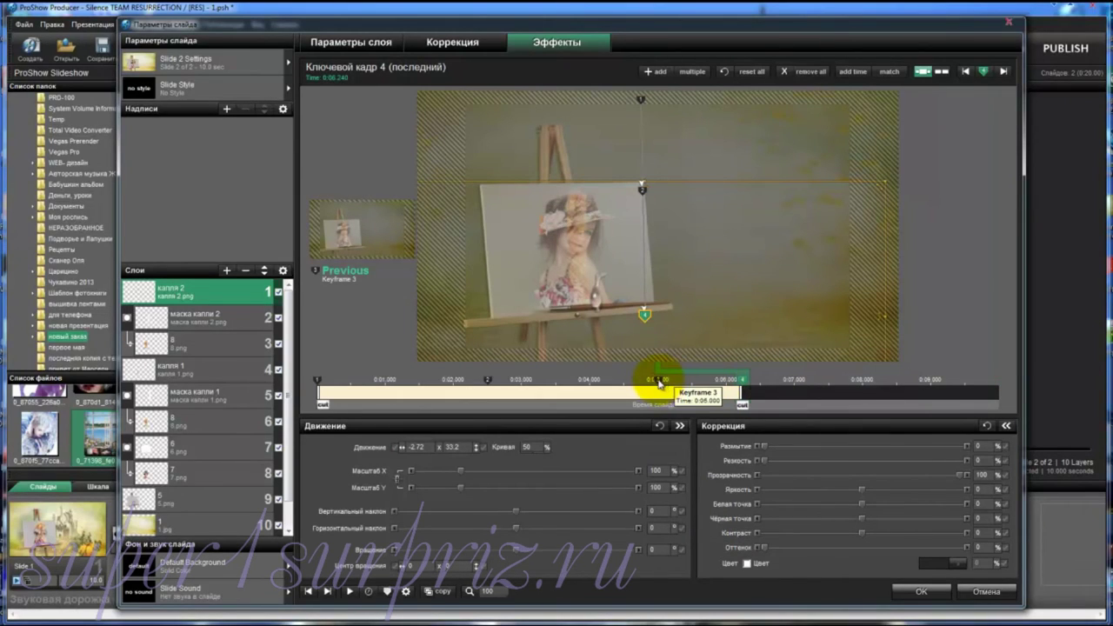
{"action": "mouse_move", "coordinate": [658, 382]}
{"action": "left_mouse_down"}
{"action": "mouse_move", "coordinate": [754, 380]}
{"action": "mouse_move", "coordinate": [745, 386]}
{"action": "left_mouse_up"}
{"action": "left_click", "coordinate": [738, 383]}
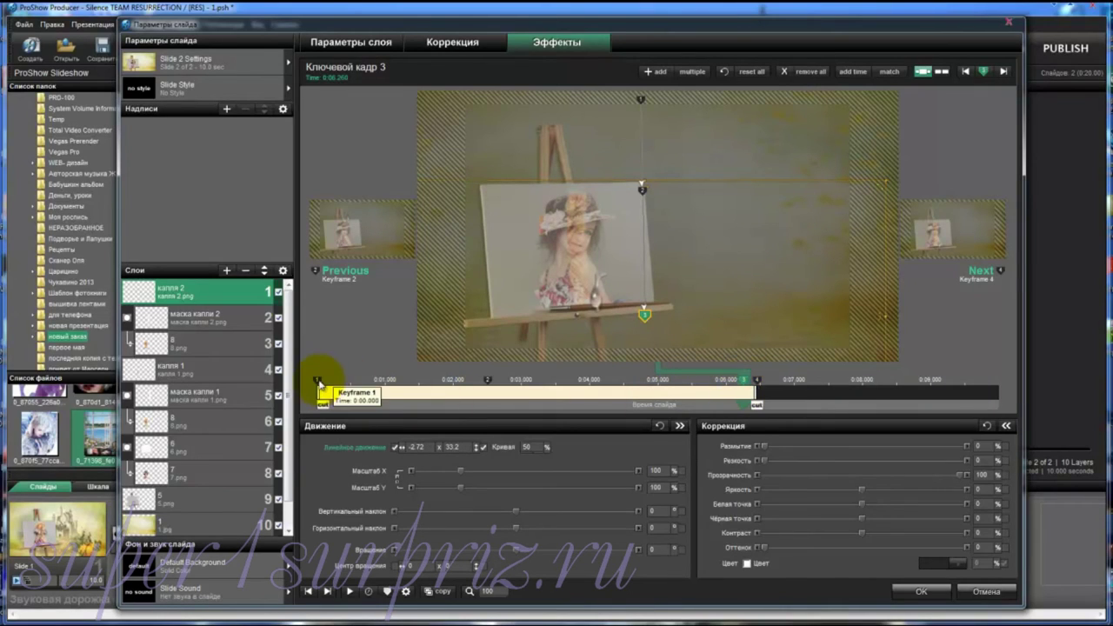
{"action": "left_click_drag", "start_coordinate": [319, 382], "coordinate": [421, 377]}
{"action": "left_click", "coordinate": [489, 383]}
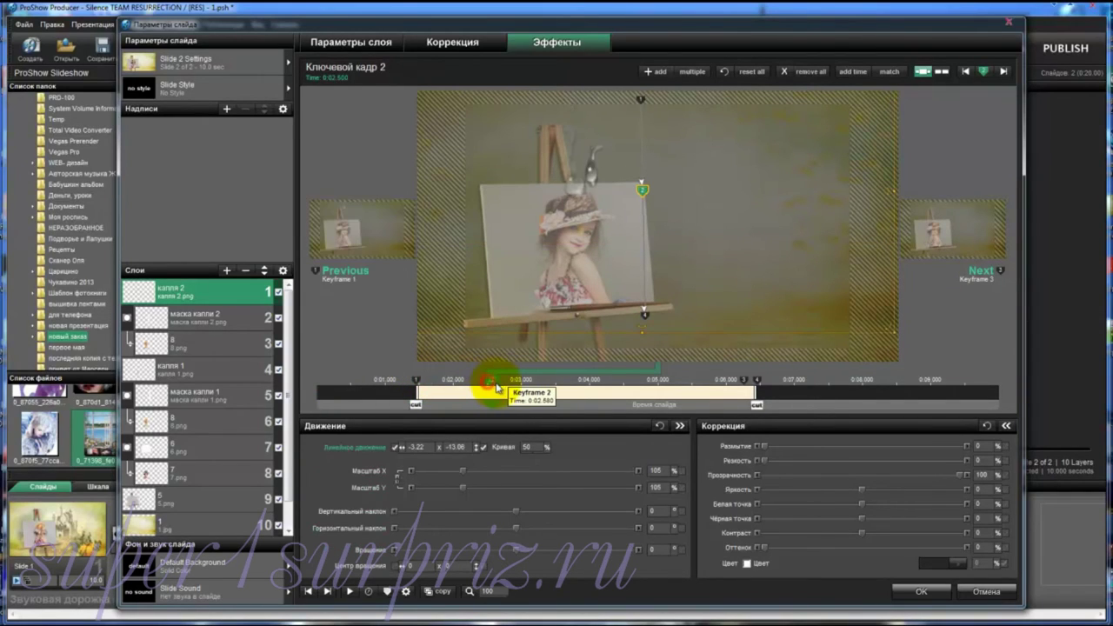
{"action": "left_click_drag", "start_coordinate": [497, 389], "coordinate": [506, 390]}
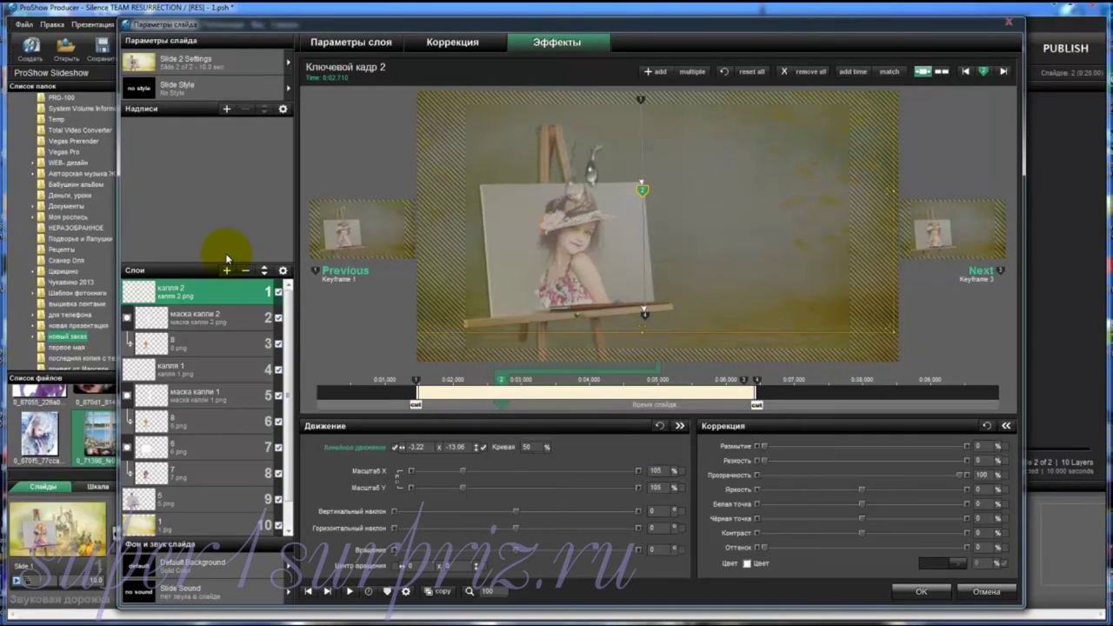
Scale the маска капли 2 mask to 91% in keyframe 1 and position its stripe over the canvas at about -5.12 x 1.55
{"action": "left_click", "coordinate": [190, 319]}
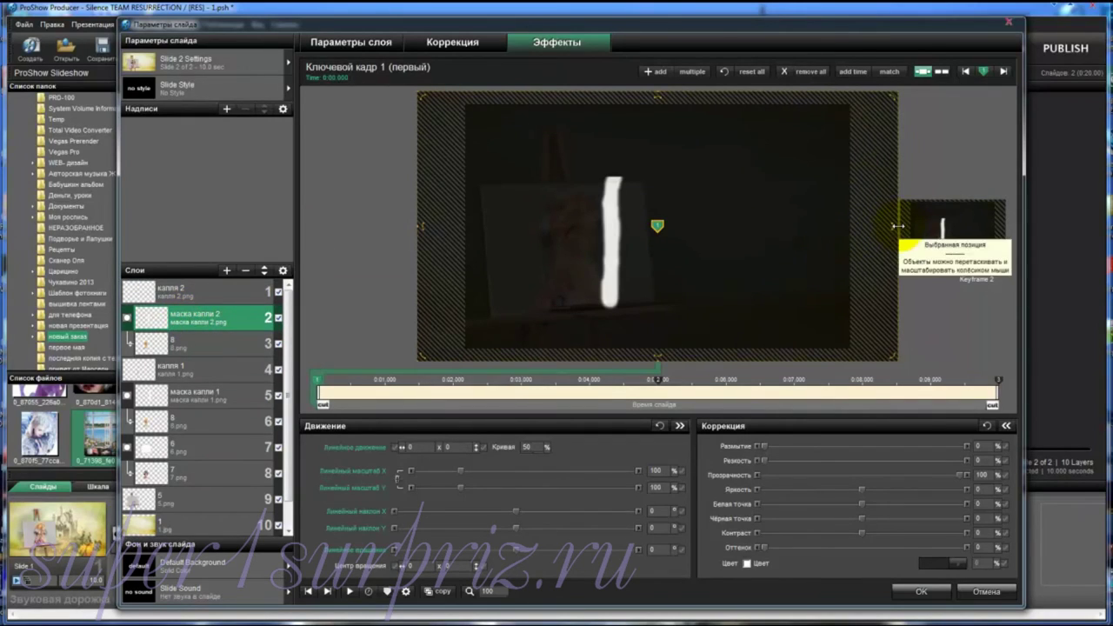
{"action": "left_click_drag", "start_coordinate": [887, 227], "coordinate": [852, 229]}
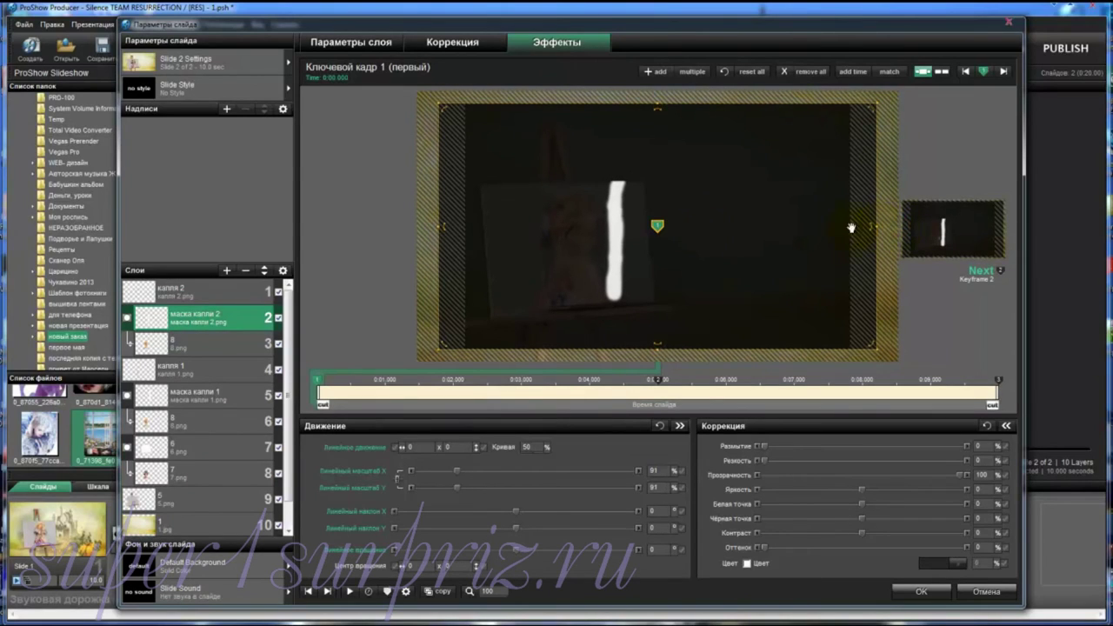
{"action": "left_click_drag", "start_coordinate": [597, 241], "coordinate": [594, 245]}
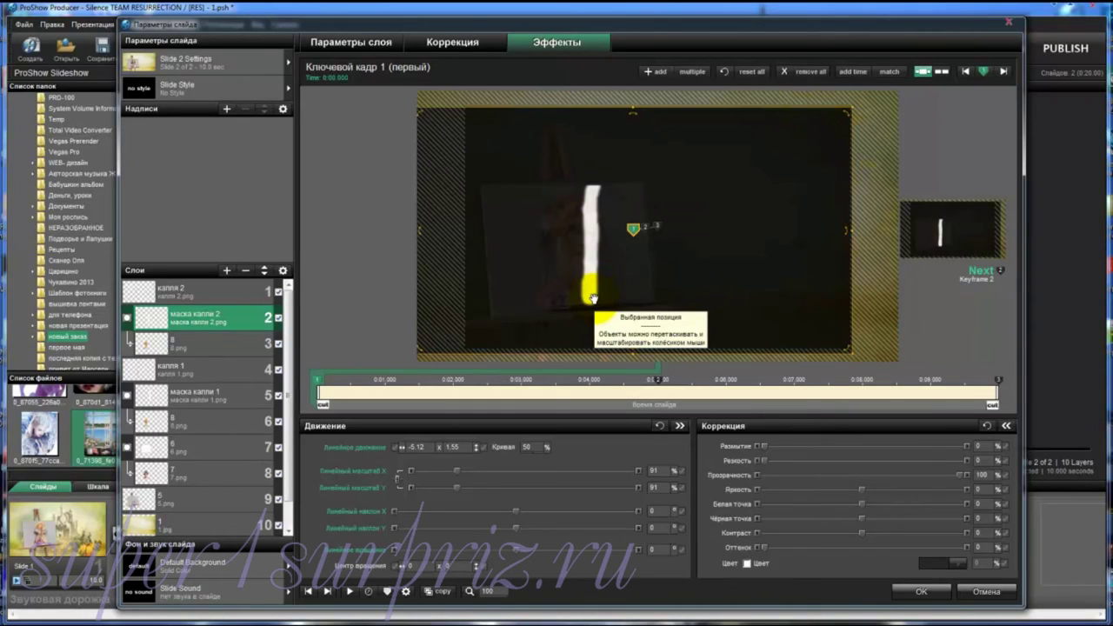
Copy the маска капли 2 settings from keyframe 1 to keyframe 2, and from keyframe 2 to keyframe 3
{"action": "right_click", "coordinate": [318, 383]}
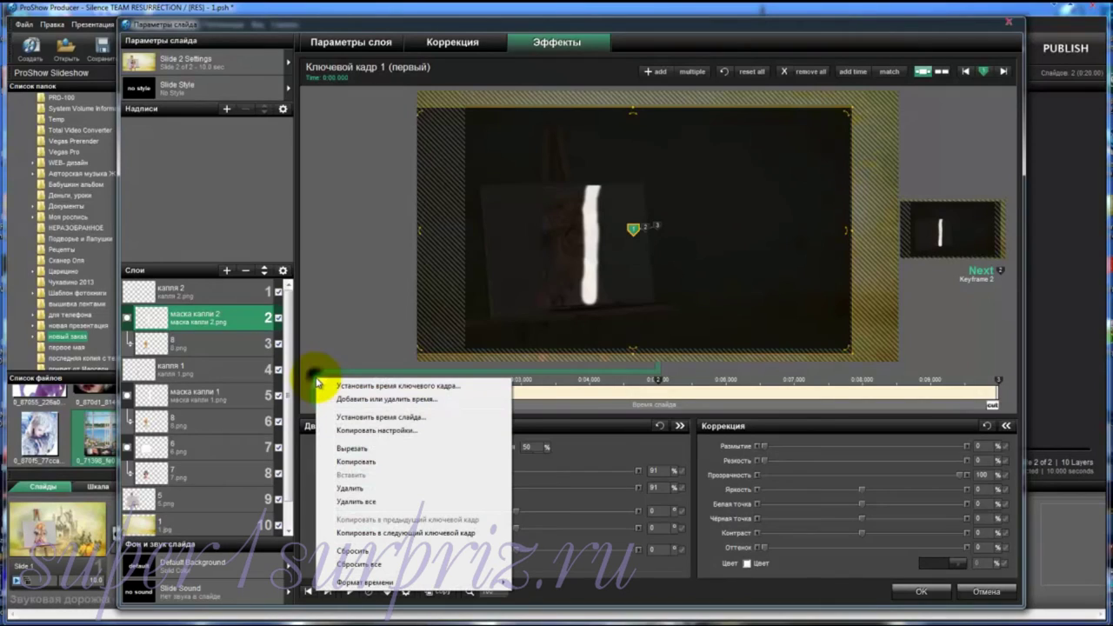
{"action": "left_click", "coordinate": [361, 533]}
{"action": "left_click", "coordinate": [659, 382]}
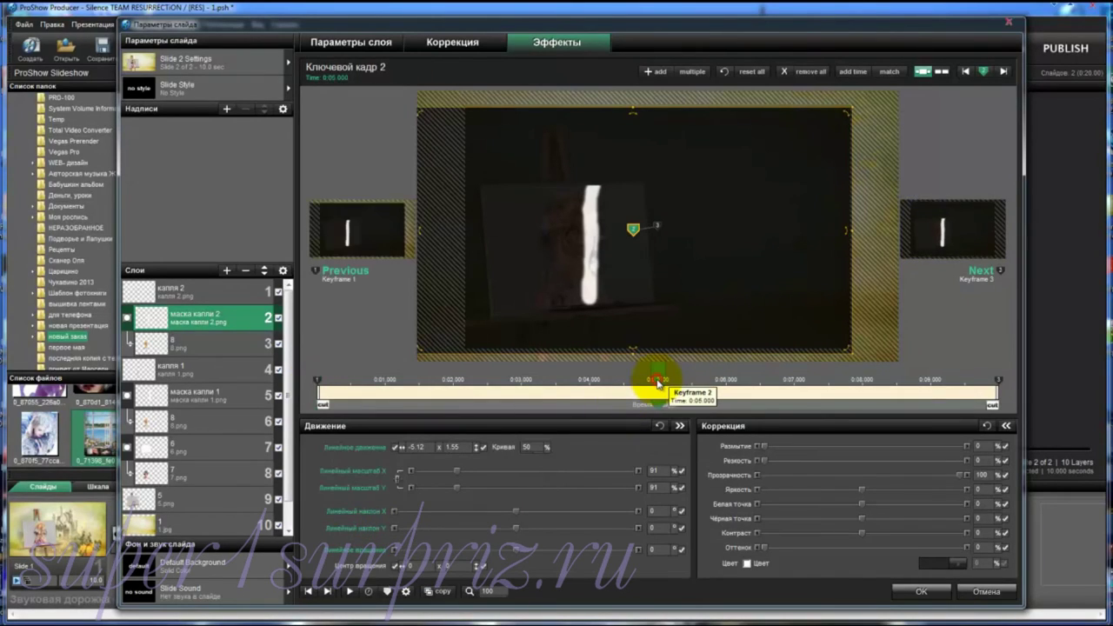
{"action": "right_click", "coordinate": [658, 382]}
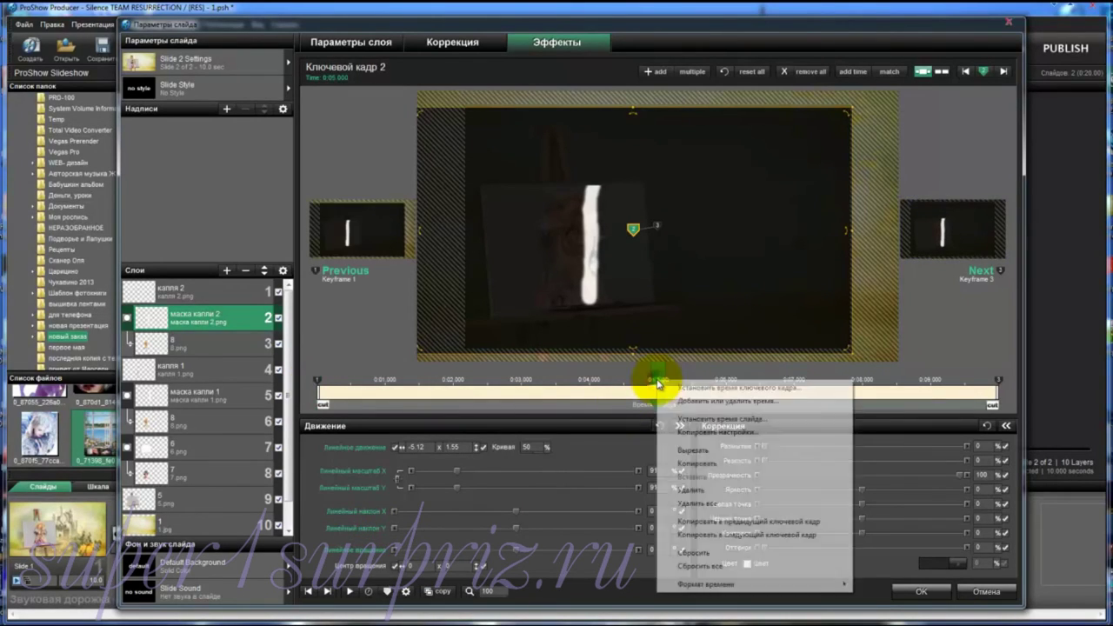
{"action": "left_click", "coordinate": [686, 534]}
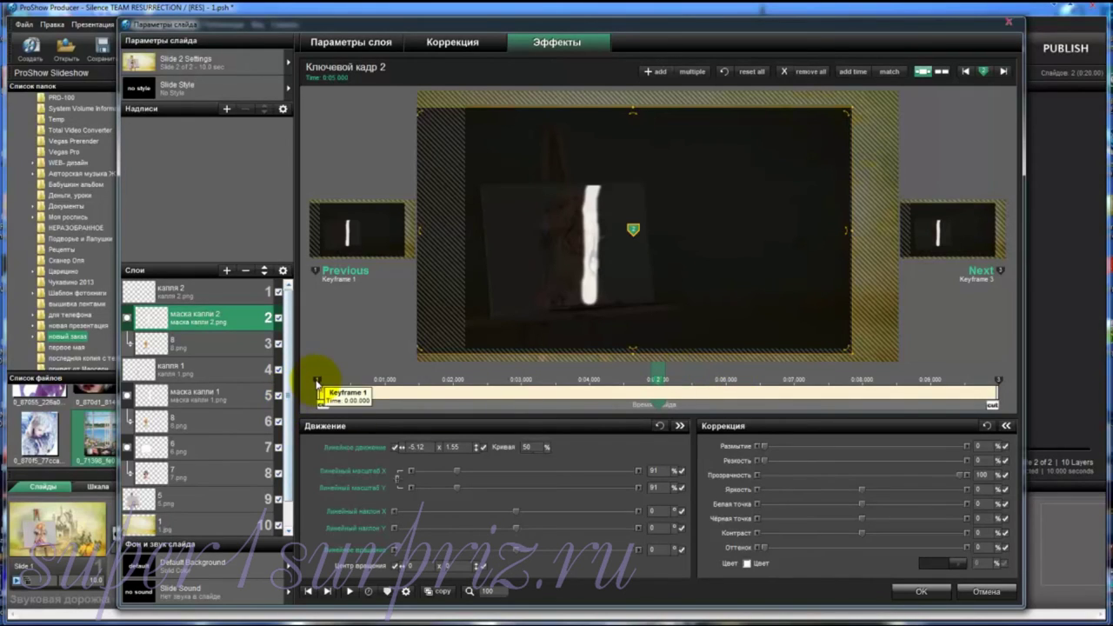
Move the маска капли 2 stripe in keyframe 1 above the canvas to about -4.62 x -43.56, retime it to 2.69 s, and select keyframe 2
{"action": "left_click", "coordinate": [317, 383]}
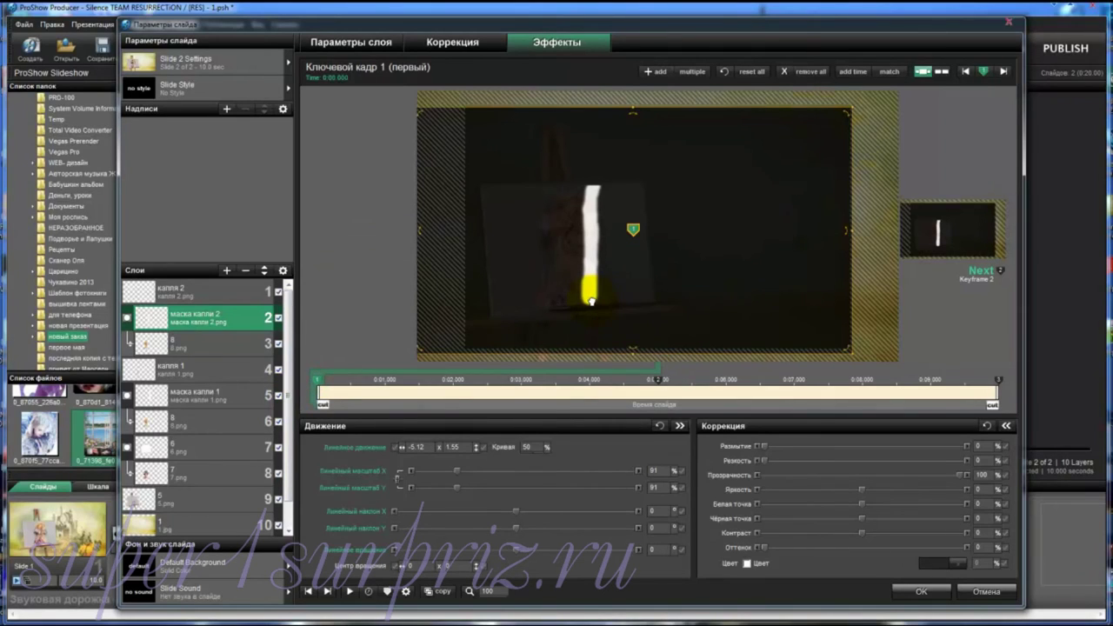
{"action": "left_click_drag", "start_coordinate": [590, 301], "coordinate": [589, 178]}
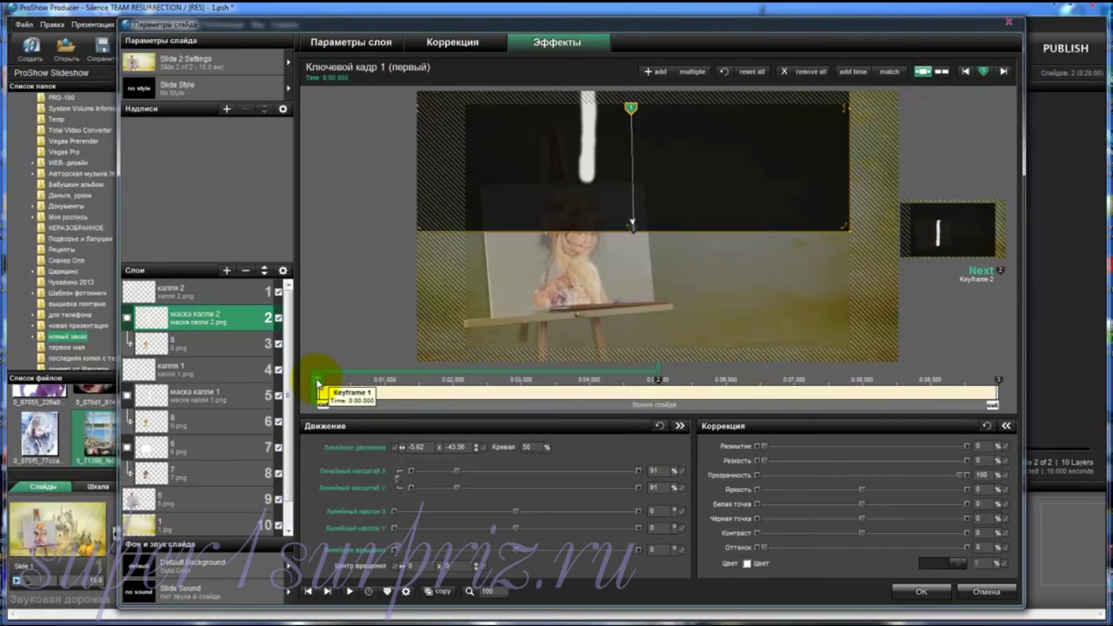
{"action": "left_click_drag", "start_coordinate": [318, 384], "coordinate": [502, 383]}
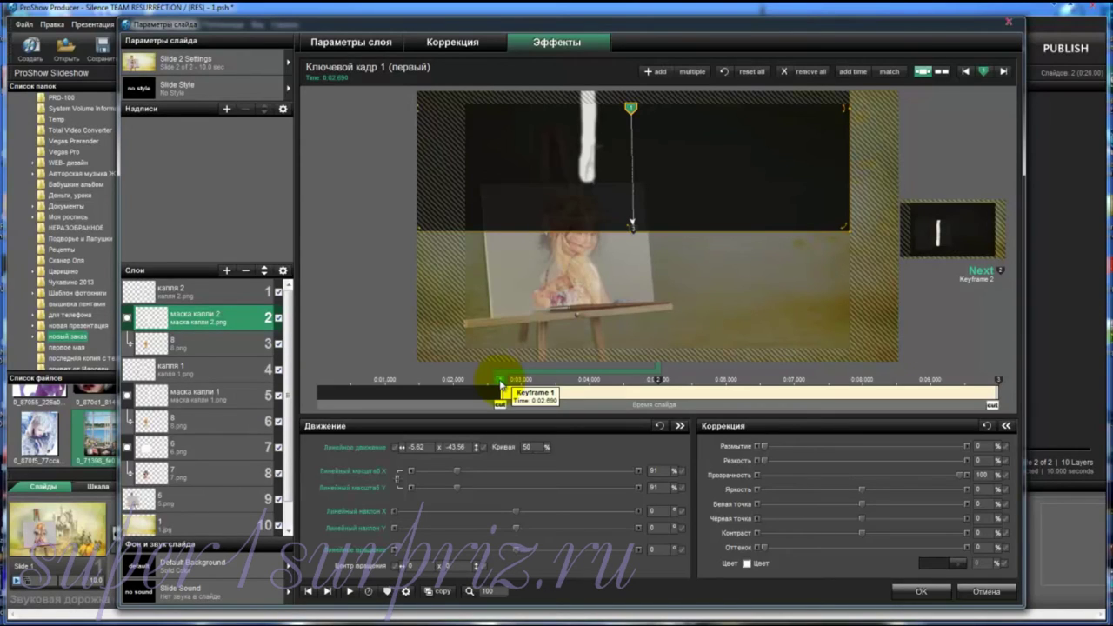
{"action": "left_click_drag", "start_coordinate": [589, 176], "coordinate": [595, 176]}
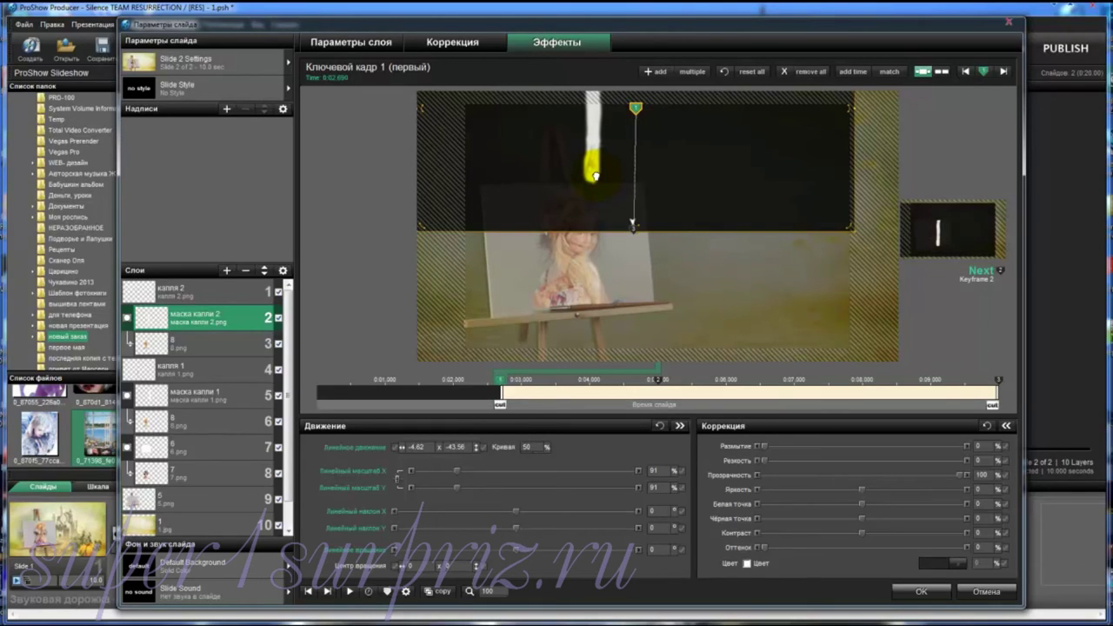
{"action": "left_click", "coordinate": [659, 380]}
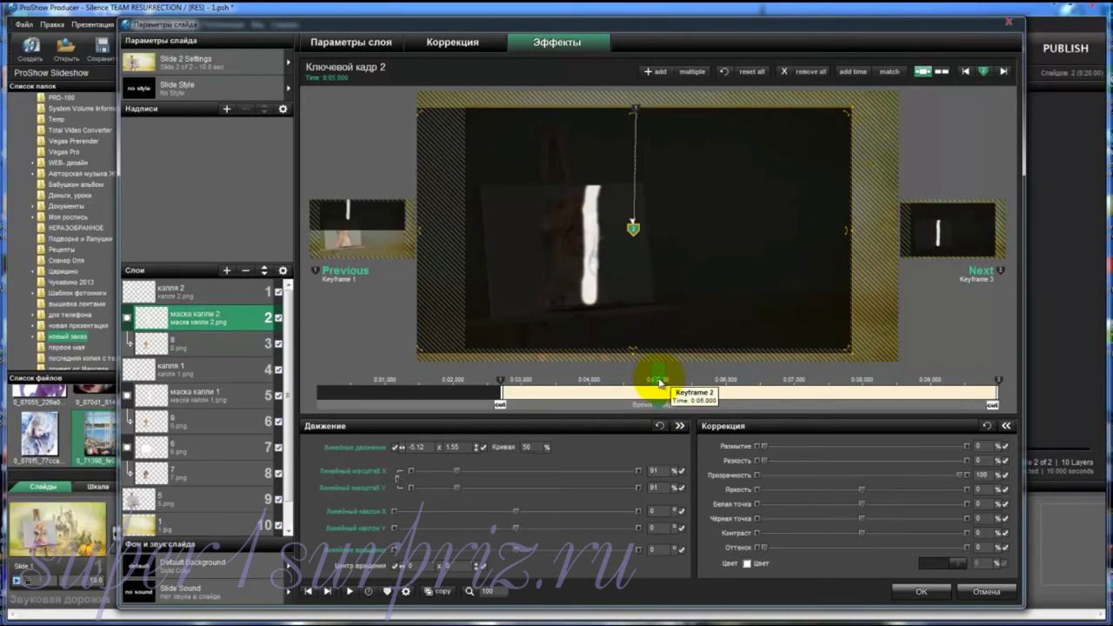
Shift the маска капли 2 stripe in keyframe 2, retimed to 5.87 s, to about -3.87 x 1.55, and copy its settings to keyframe 3
{"action": "left_click_drag", "start_coordinate": [658, 380], "coordinate": [720, 381]}
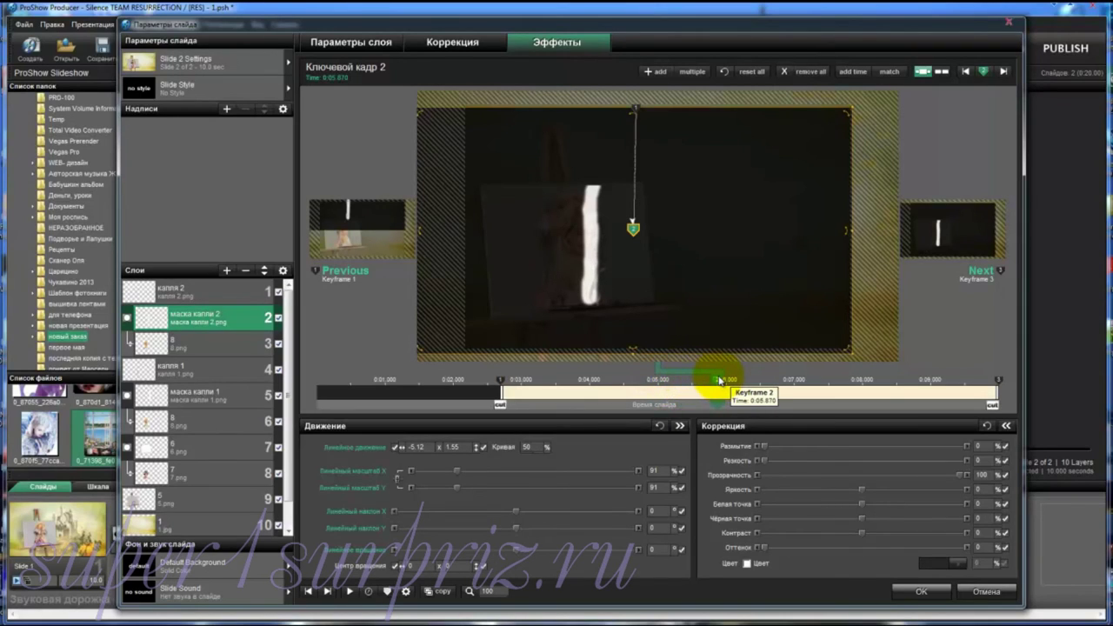
{"action": "left_click_drag", "start_coordinate": [589, 297], "coordinate": [595, 300]}
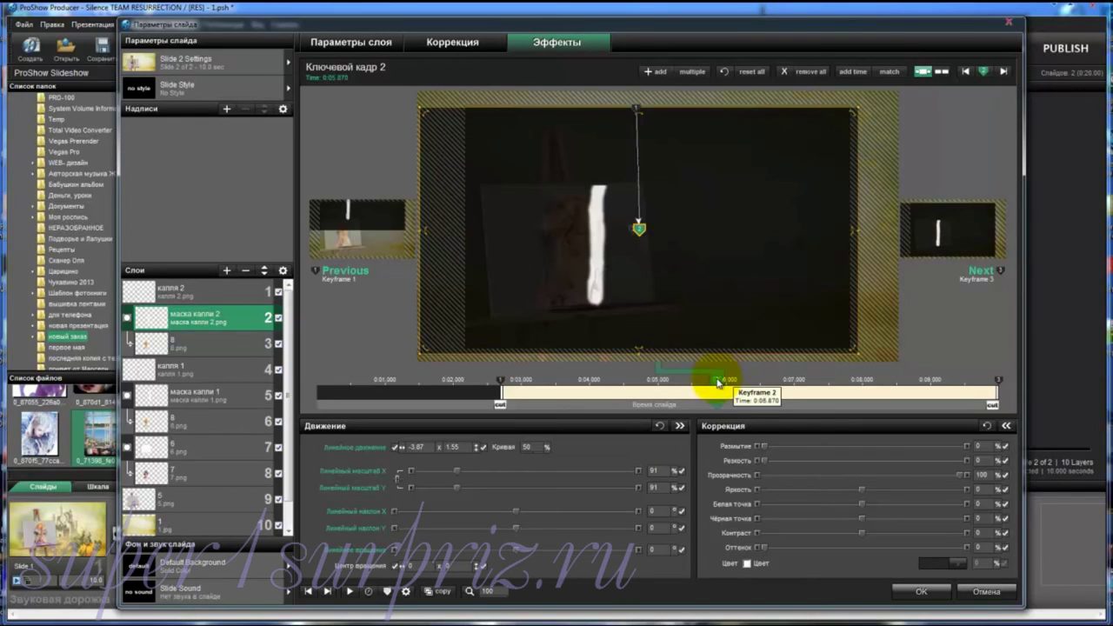
{"action": "right_click", "coordinate": [719, 383]}
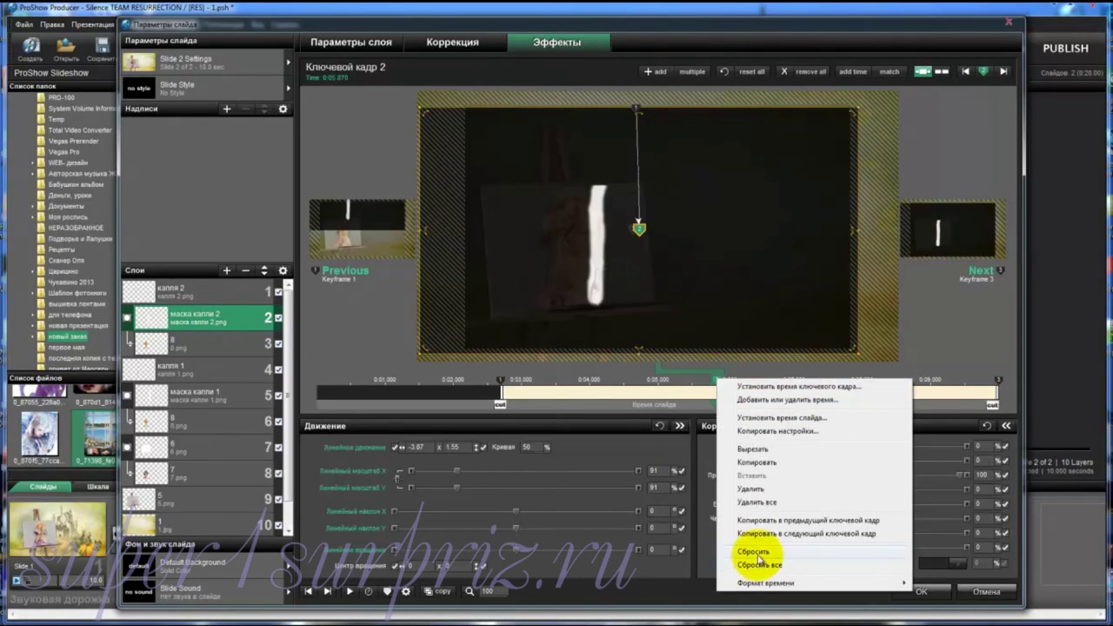
{"action": "left_click", "coordinate": [758, 535]}
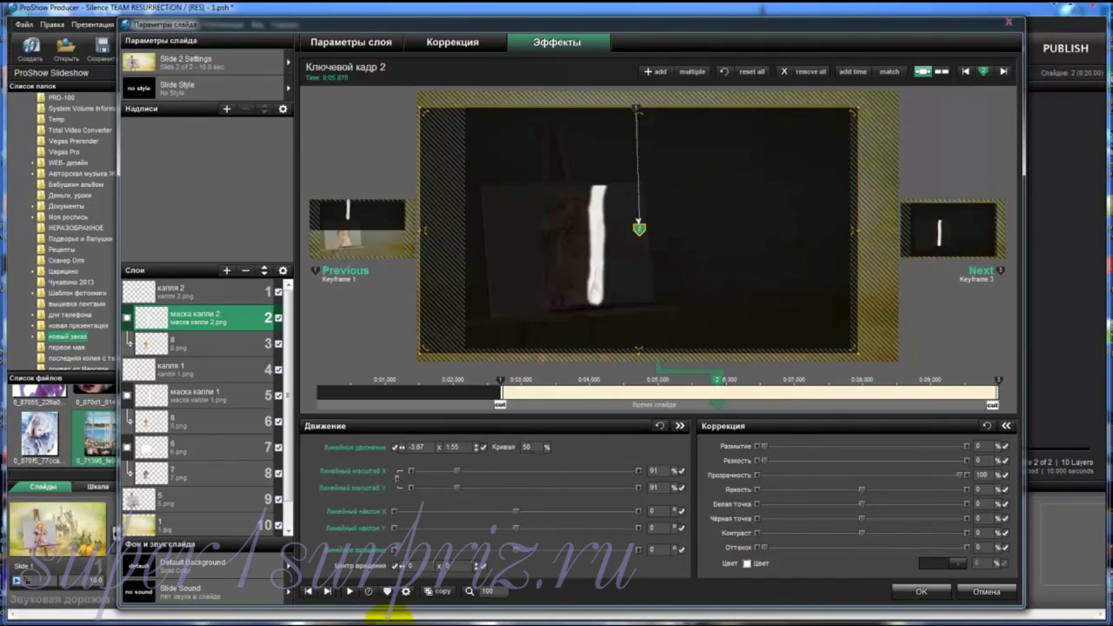
Play the slide and scrub the timeline to about 9.7 s to examine the motion of the drops and masks
{"action": "left_click", "coordinate": [351, 593]}
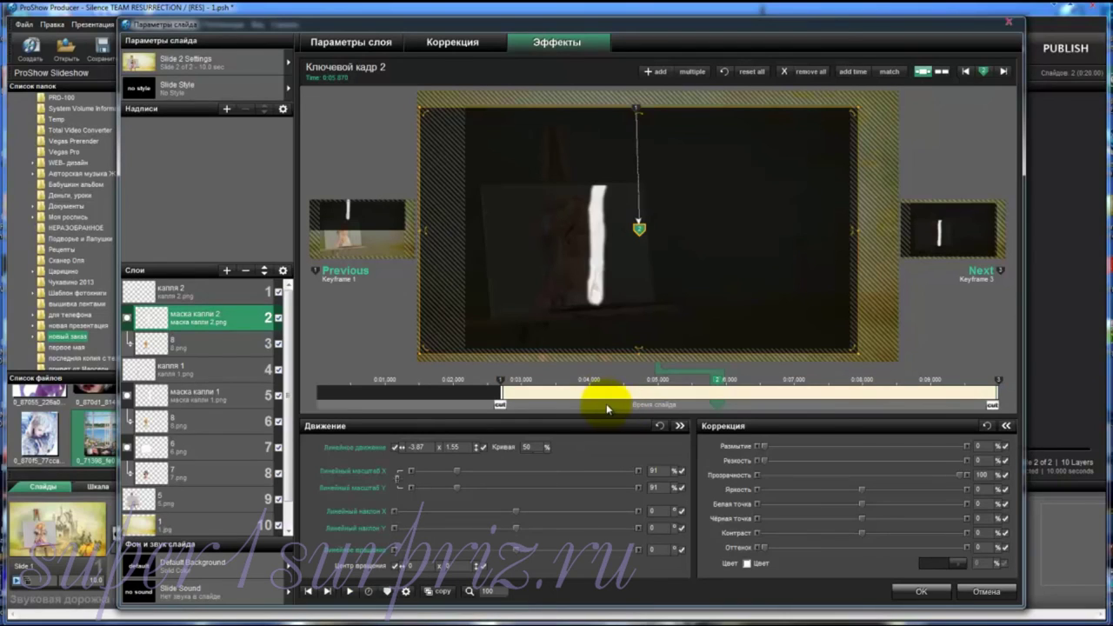
{"action": "mouse_move", "coordinate": [619, 409]}
{"action": "left_mouse_down"}
{"action": "mouse_move", "coordinate": [978, 426]}
{"action": "mouse_move", "coordinate": [989, 392]}
{"action": "left_mouse_up"}
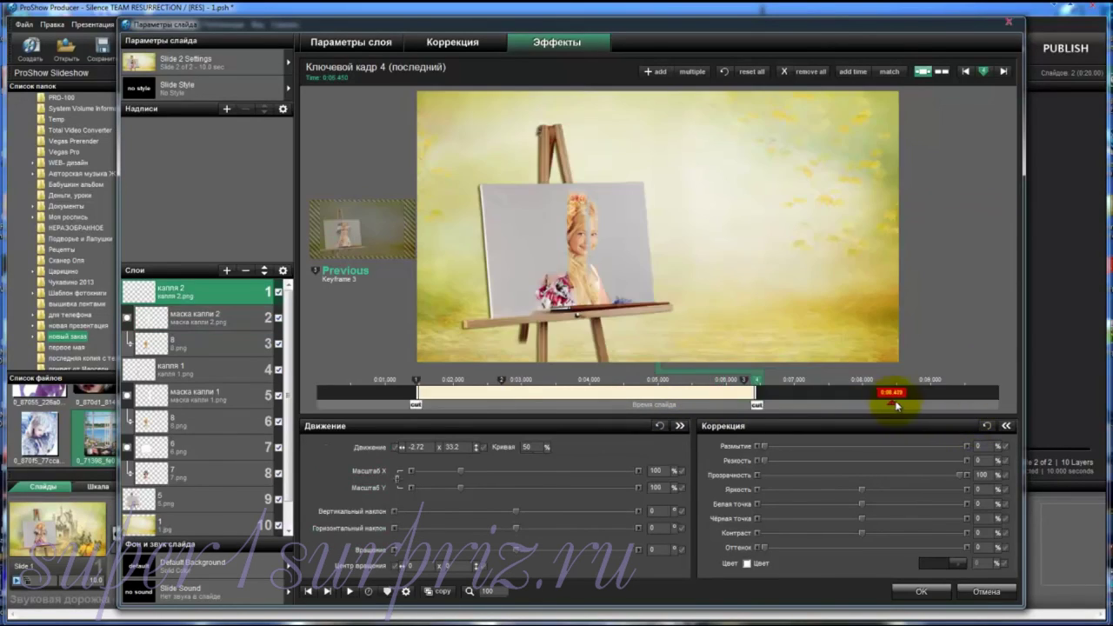
{"action": "left_click_drag", "start_coordinate": [884, 406], "coordinate": [980, 407]}
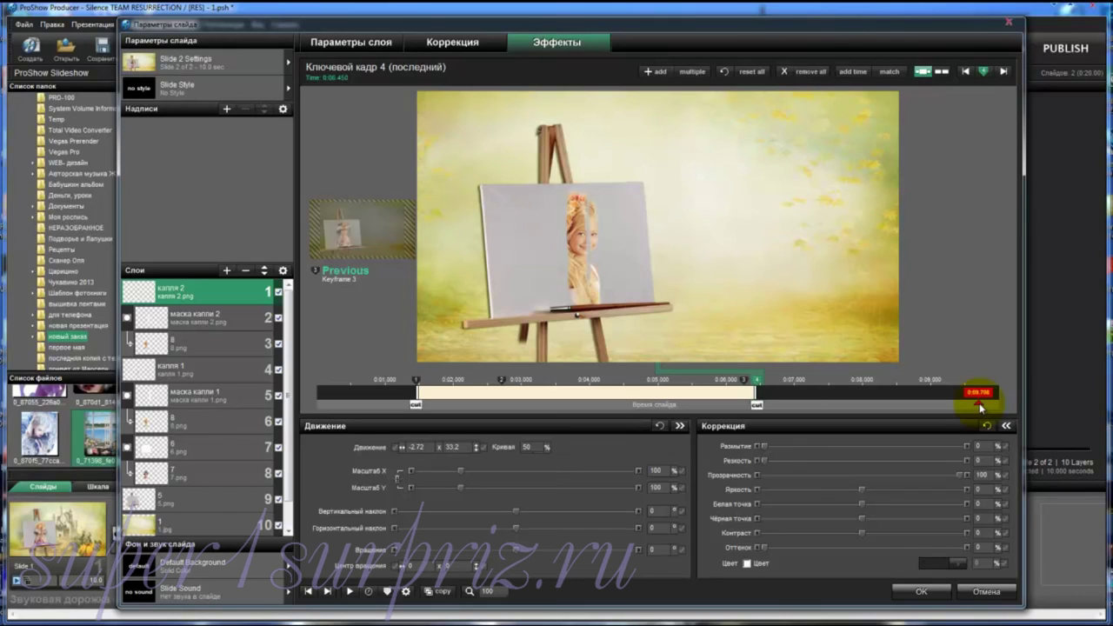
{"action": "left_click_drag", "start_coordinate": [980, 402], "coordinate": [979, 402]}
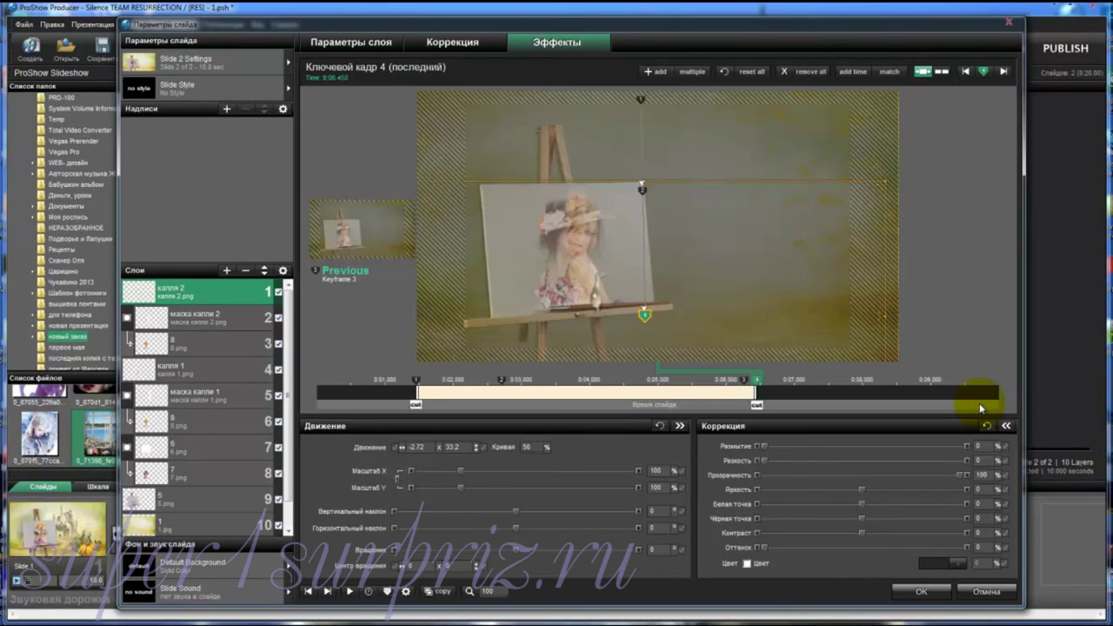
Duplicate mask layer 6 and move the copy to the first position in the layer order
{"action": "left_click", "coordinate": [182, 453]}
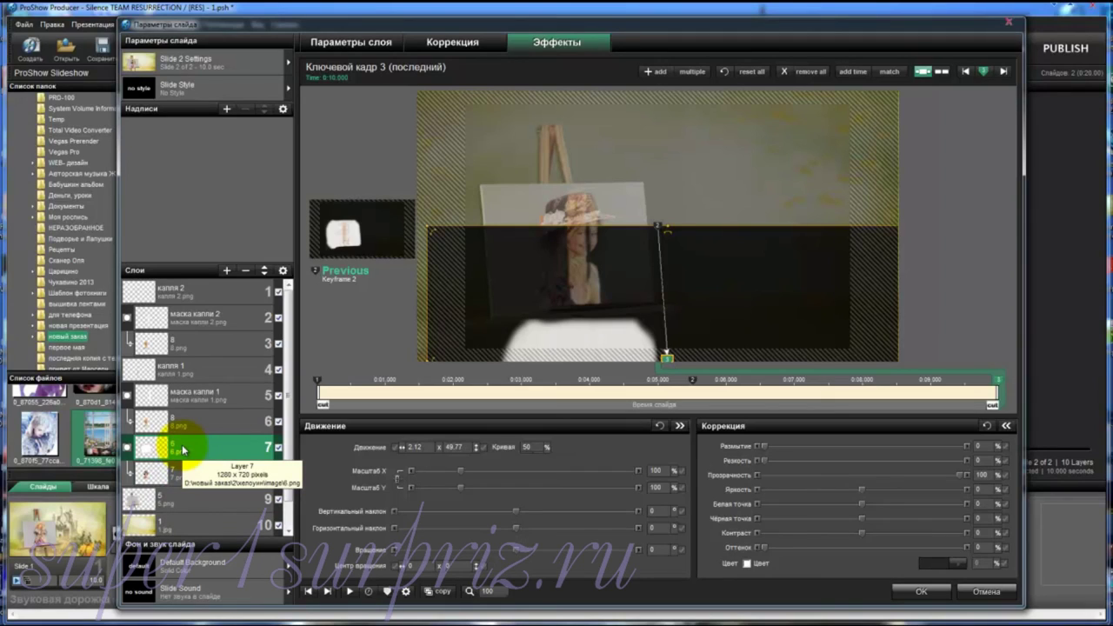
{"action": "right_click", "coordinate": [183, 449]}
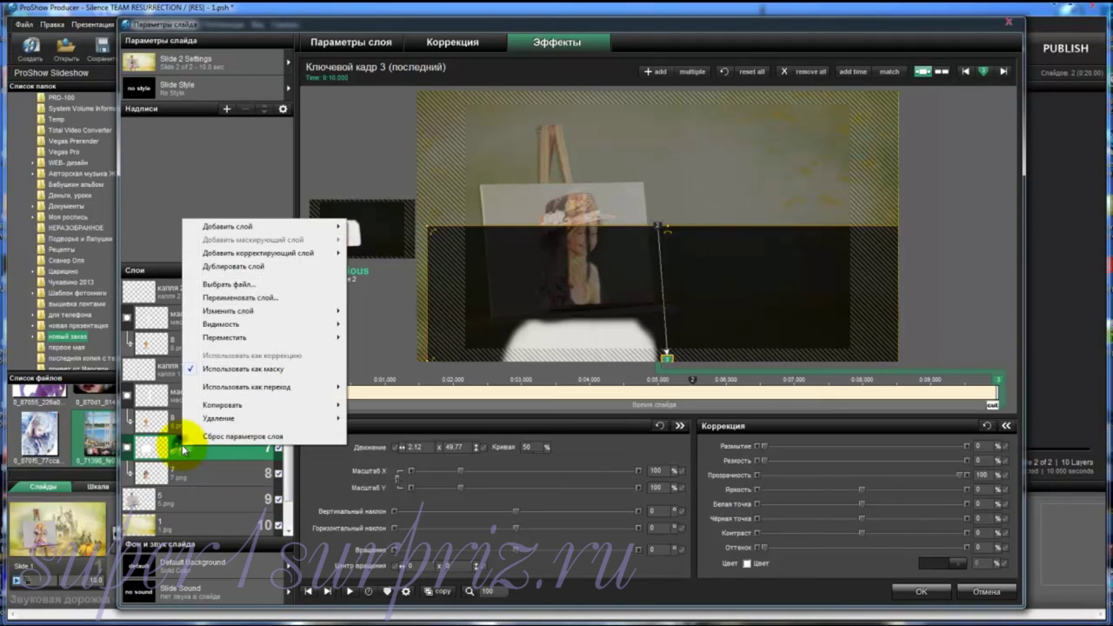
{"action": "left_click", "coordinate": [220, 269]}
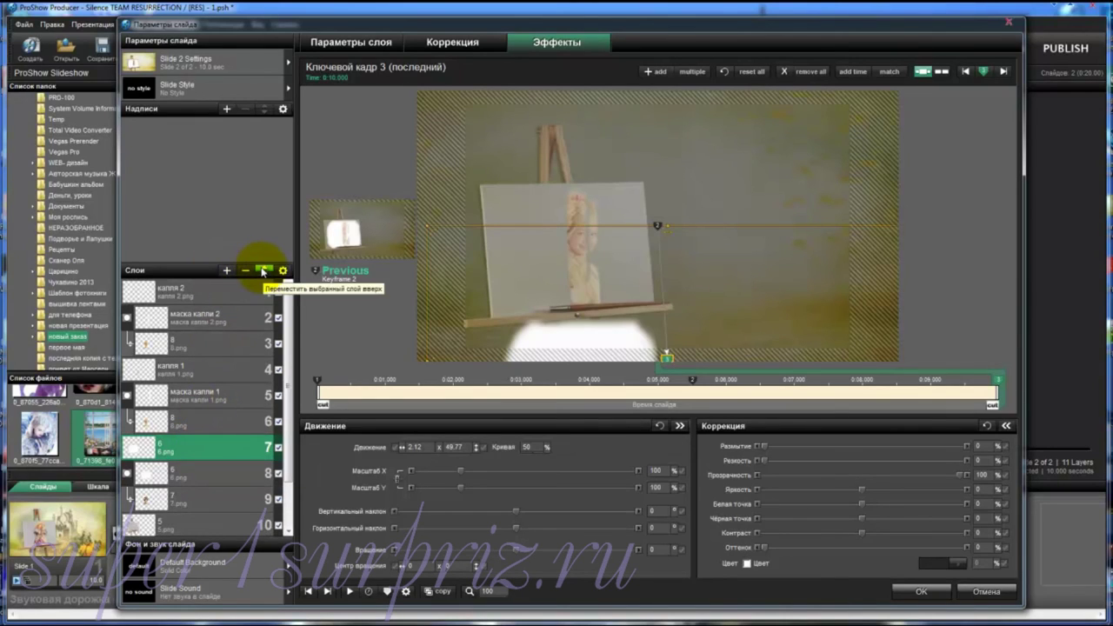
{"action": "left_click", "coordinate": [265, 271]}
{"action": "left_click", "coordinate": [266, 270]}
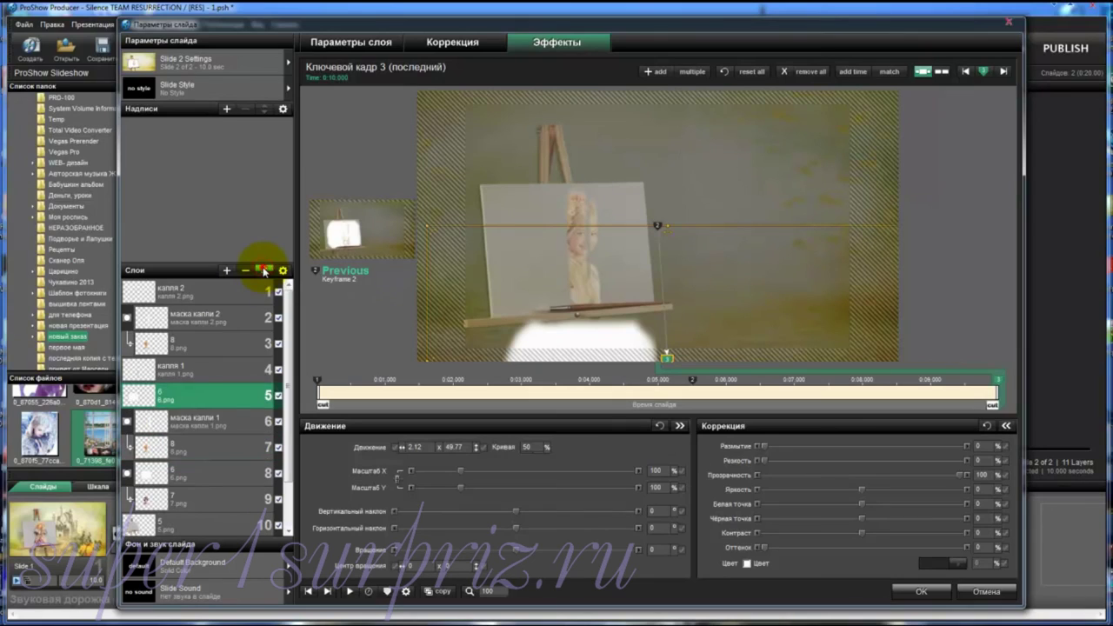
{"action": "left_click", "coordinate": [265, 271]}
{"action": "left_click", "coordinate": [266, 270]}
{"action": "left_click", "coordinate": [266, 270]}
{"action": "left_click", "coordinate": [266, 271]}
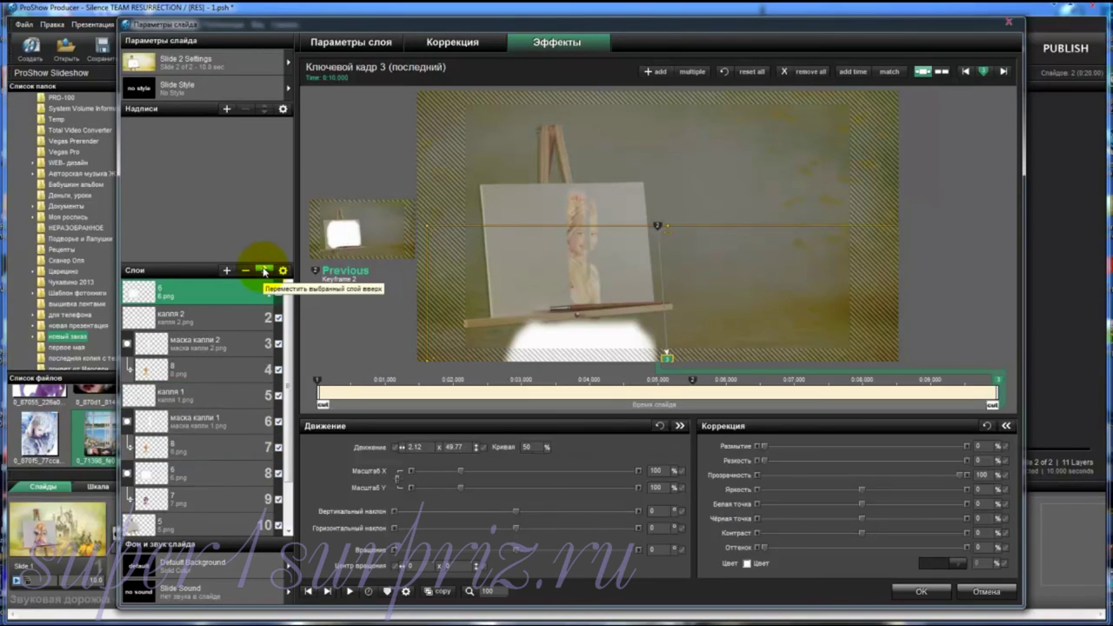
Duplicate portrait layer 8 inside the маска капли 2 mask and move the copy to the second position, directly below the uppermost layer 6
{"action": "left_click", "coordinate": [174, 372]}
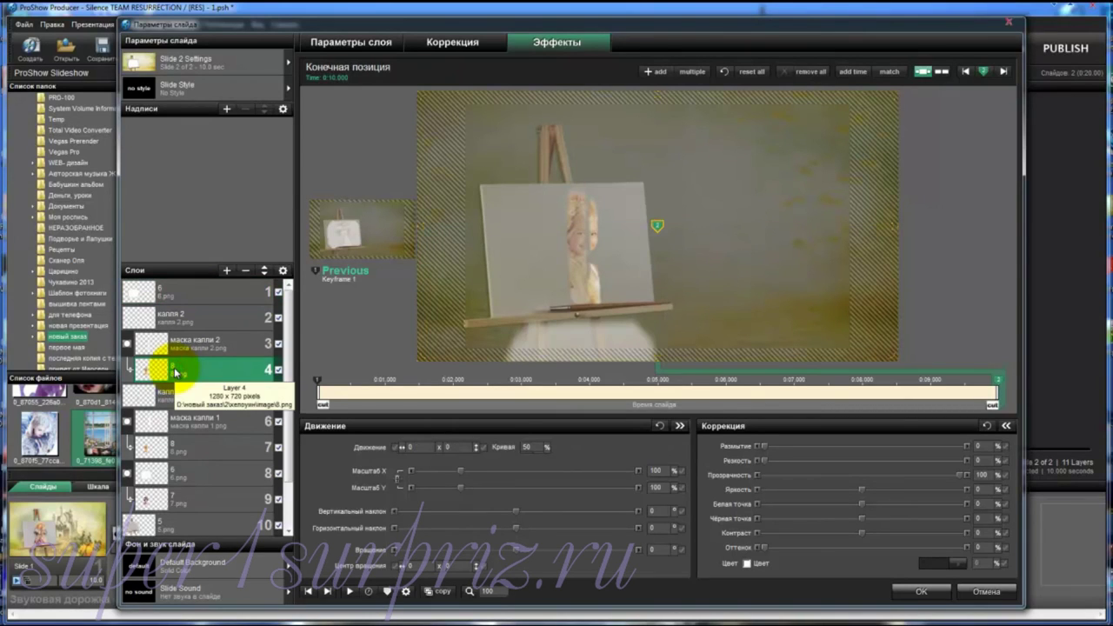
{"action": "right_click", "coordinate": [175, 372]}
{"action": "left_click", "coordinate": [205, 417]}
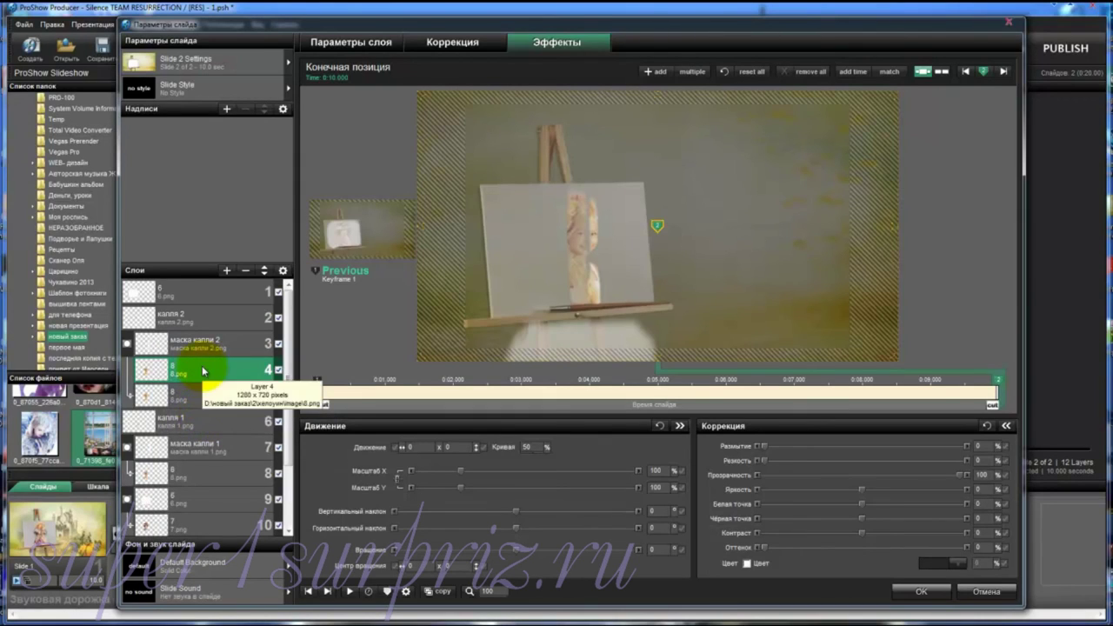
{"action": "left_click_drag", "start_coordinate": [201, 372], "coordinate": [195, 303]}
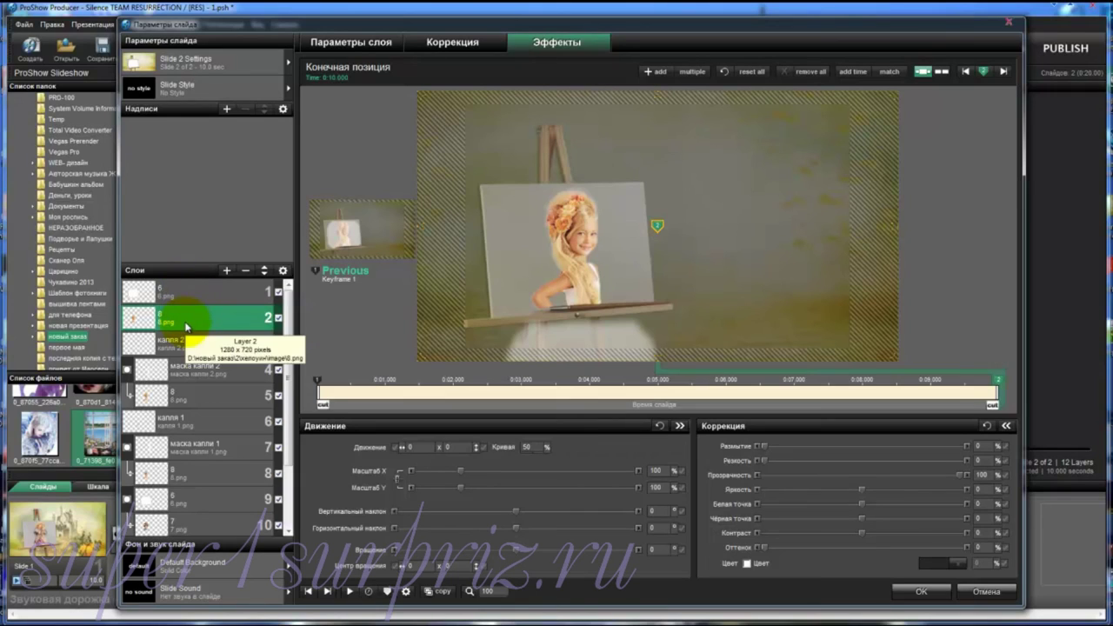
Set the uppermost layer 6 as a mask for the portrait layer 8 copy below it
{"action": "left_click", "coordinate": [188, 293]}
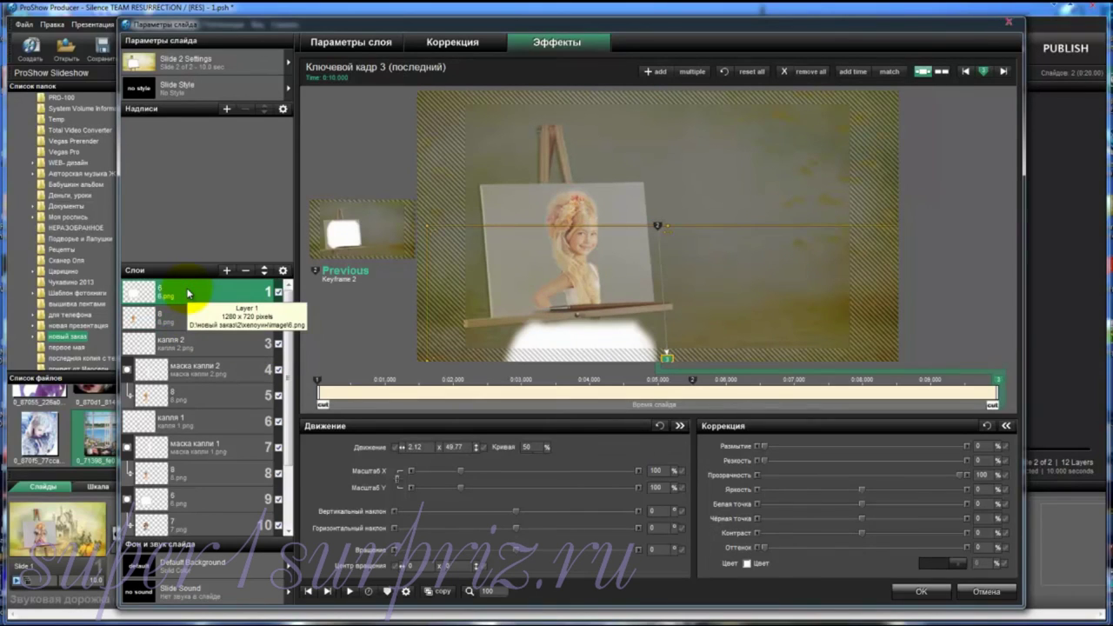
{"action": "right_click", "coordinate": [188, 293]}
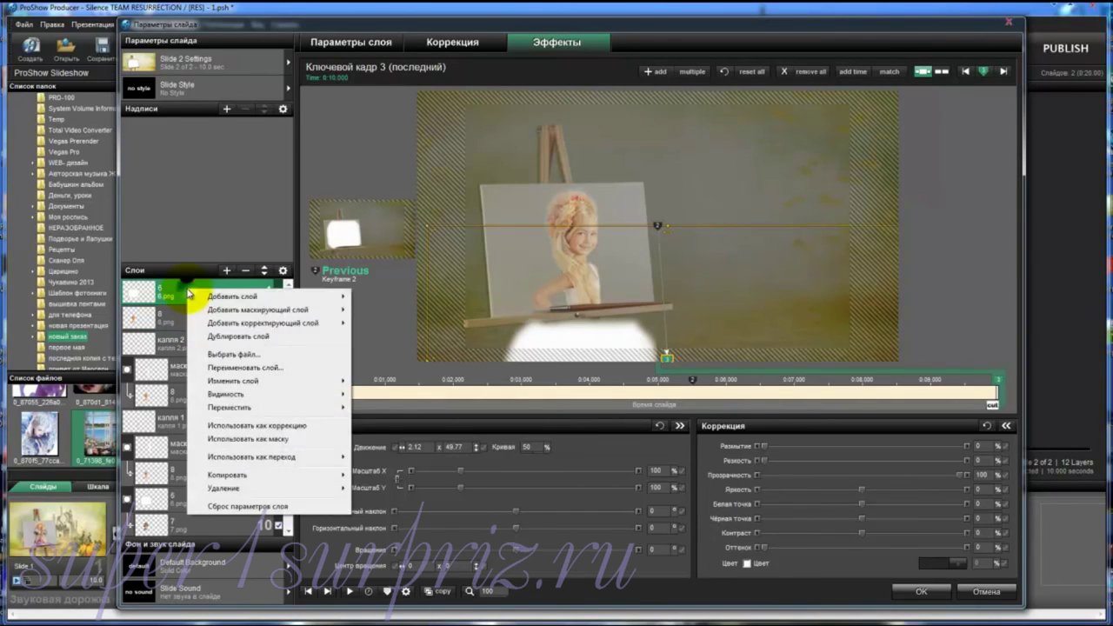
{"action": "left_click", "coordinate": [217, 439]}
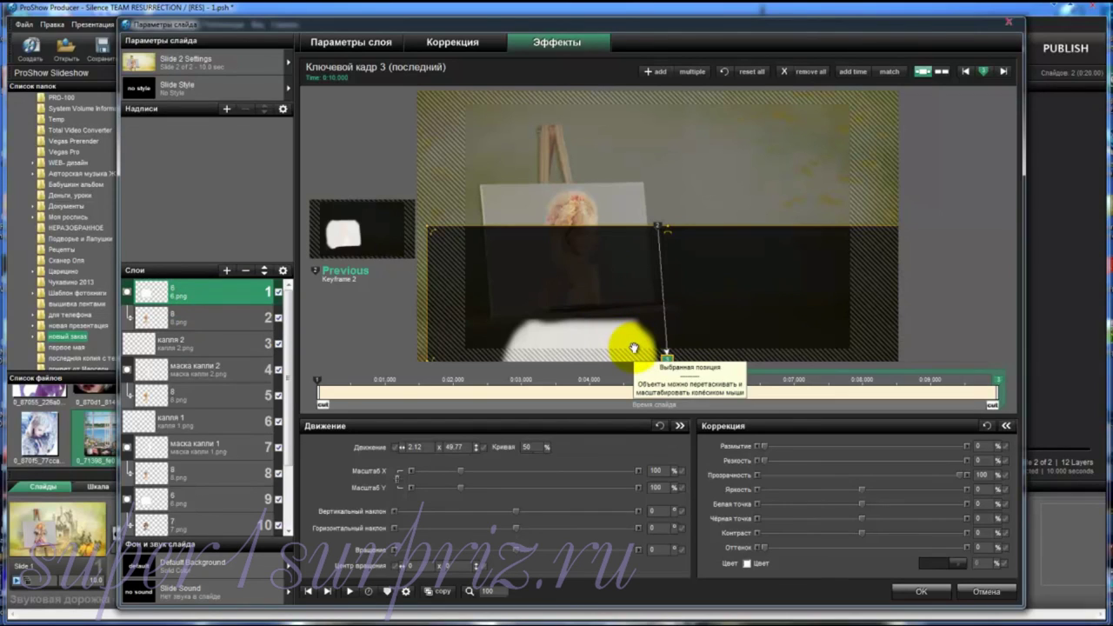
Retime the original lower mask 6, layer 9, setting keyframe 2 to 3.9 s and keyframe 3 to 7.01 s
{"action": "left_click", "coordinate": [693, 380]}
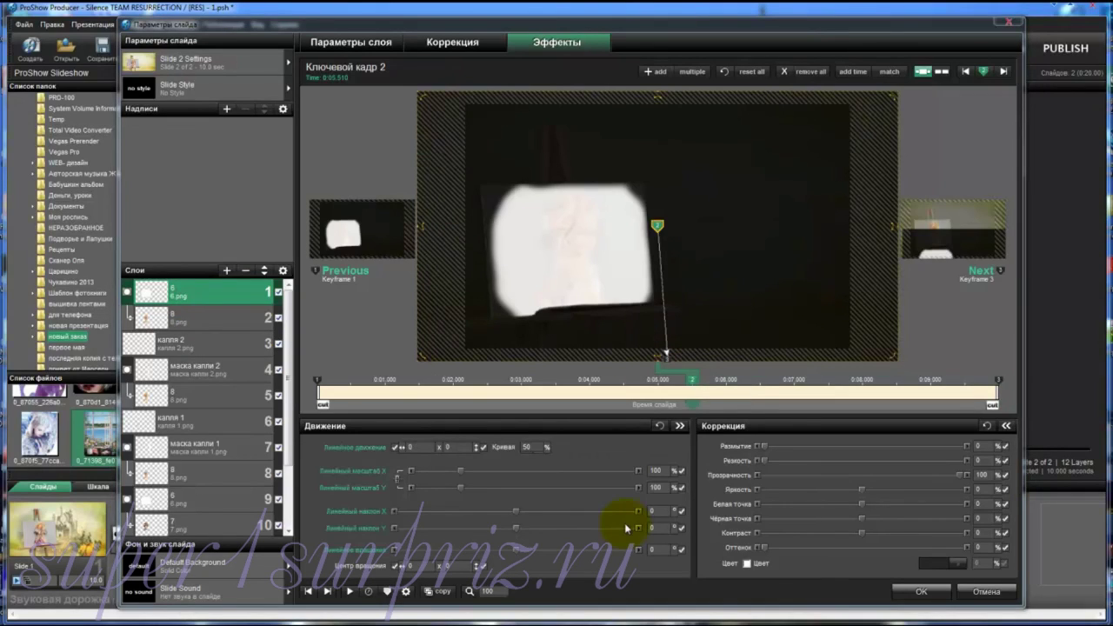
{"action": "left_click", "coordinate": [182, 502]}
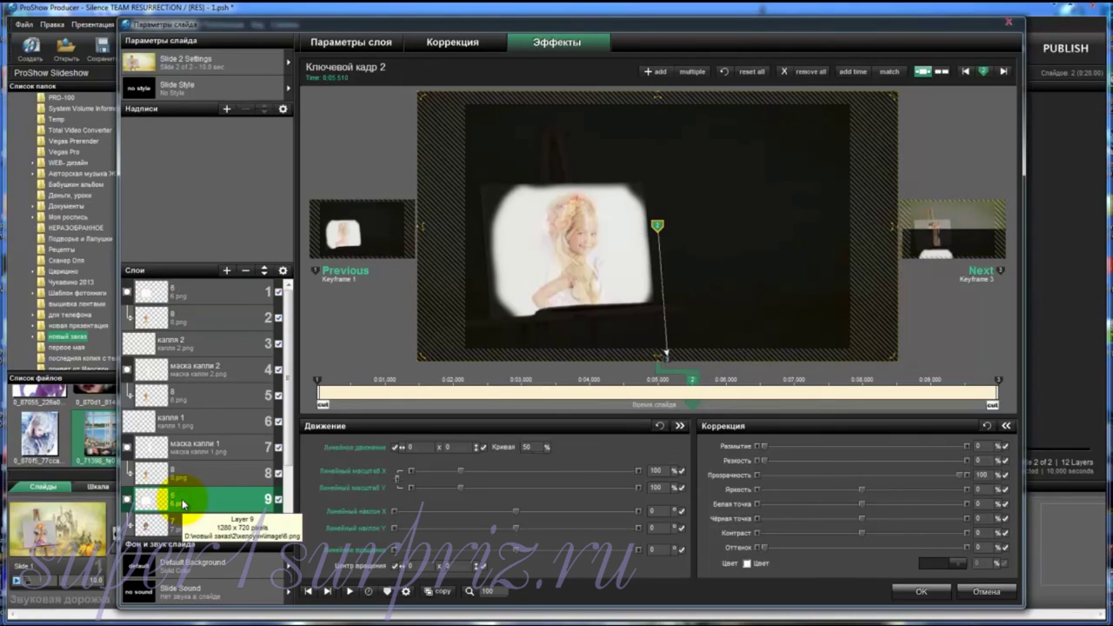
{"action": "left_click", "coordinate": [220, 294]}
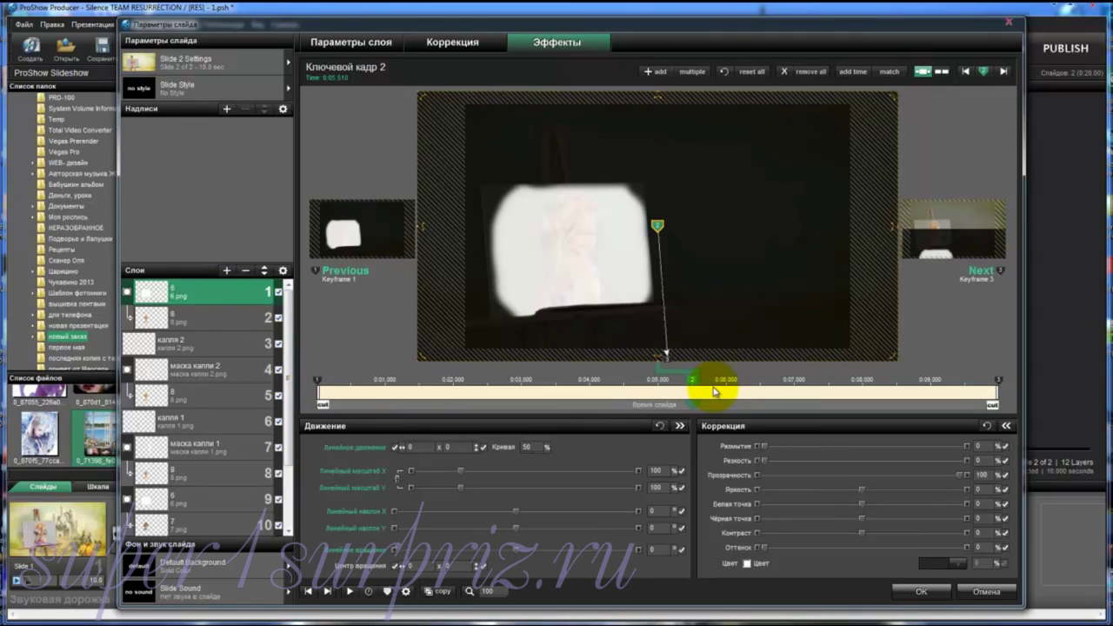
{"action": "left_click", "coordinate": [199, 501]}
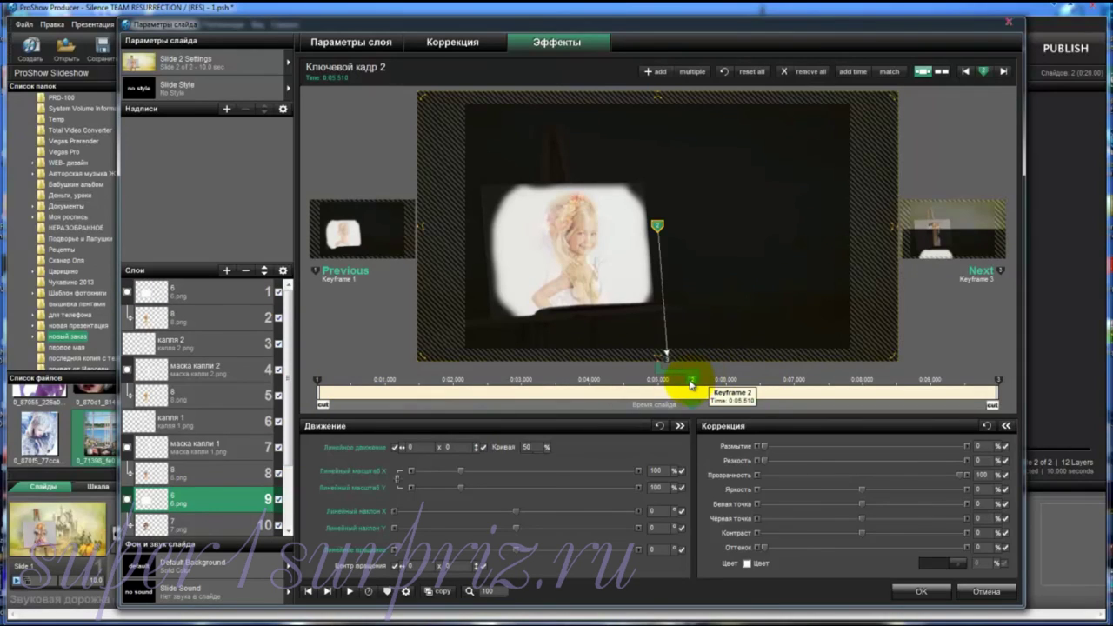
{"action": "mouse_move", "coordinate": [692, 383]}
{"action": "left_mouse_down"}
{"action": "mouse_move", "coordinate": [538, 382]}
{"action": "mouse_move", "coordinate": [585, 385]}
{"action": "left_mouse_up"}
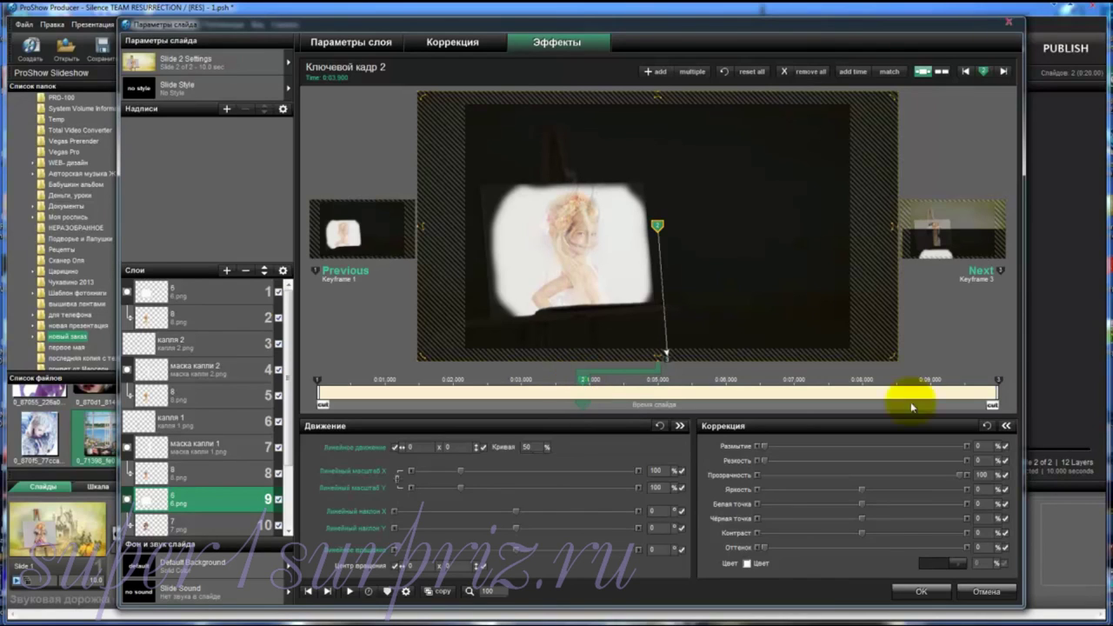
{"action": "left_click_drag", "start_coordinate": [1000, 383], "coordinate": [795, 390]}
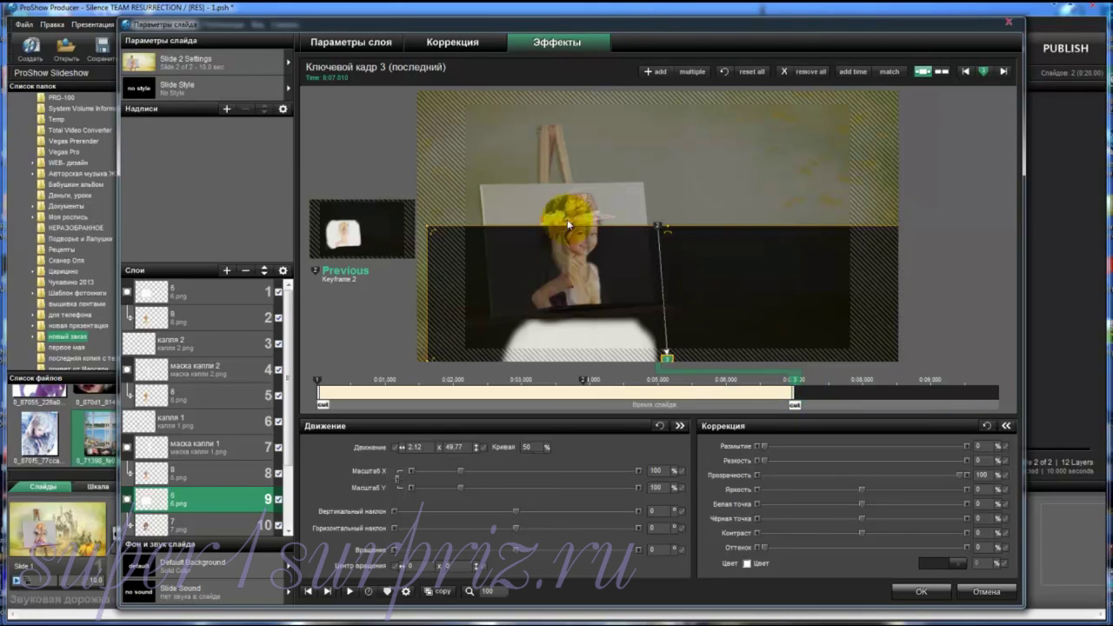
Retime the uppermost mask 6, setting keyframe 1 to 3.9 s and keyframe 2 to 7 s
{"action": "left_click", "coordinate": [204, 298]}
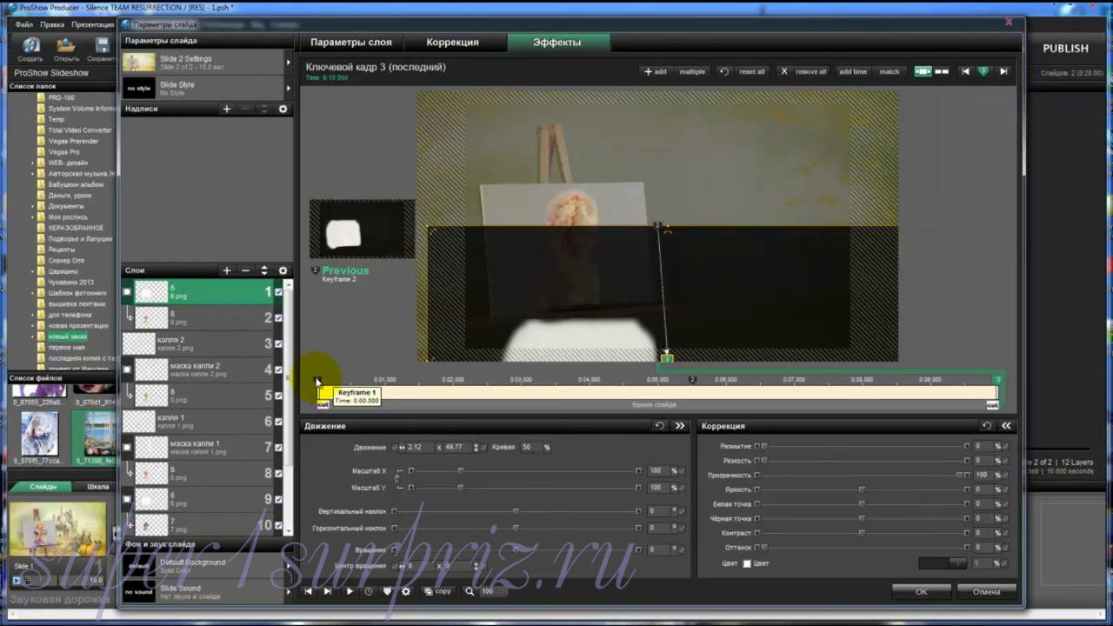
{"action": "left_click_drag", "start_coordinate": [317, 381], "coordinate": [584, 380]}
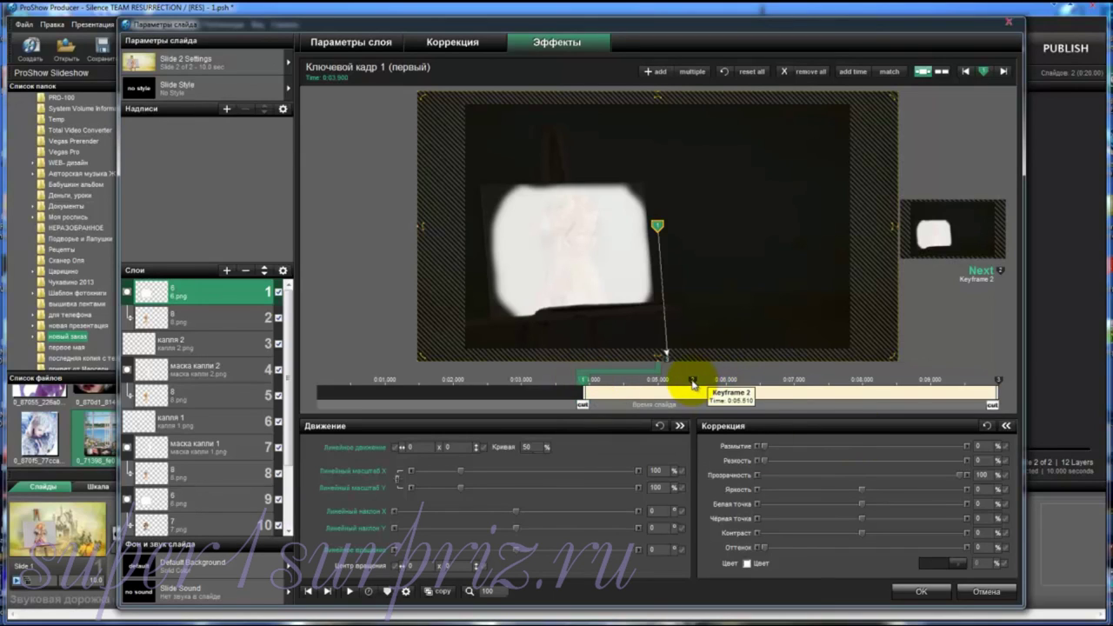
{"action": "left_click", "coordinate": [694, 381]}
{"action": "left_click_drag", "start_coordinate": [699, 384], "coordinate": [798, 385]}
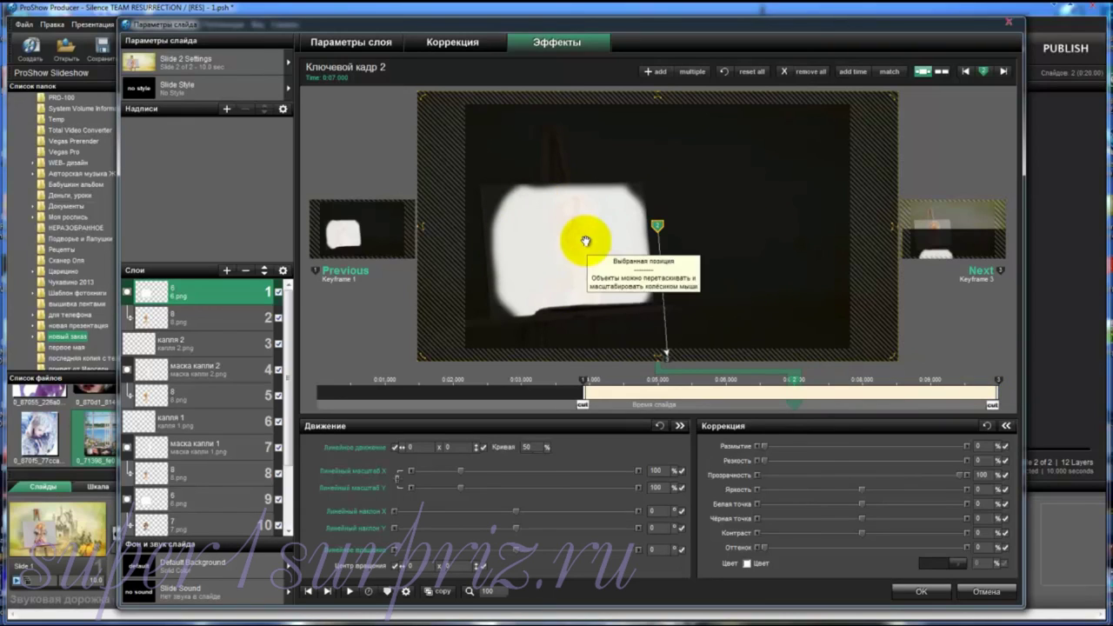
Move the uppermost mask 6 in keyframe 1 above the canvas to about -1.5 x -46.22, and preview the slide
{"action": "left_click", "coordinate": [584, 386]}
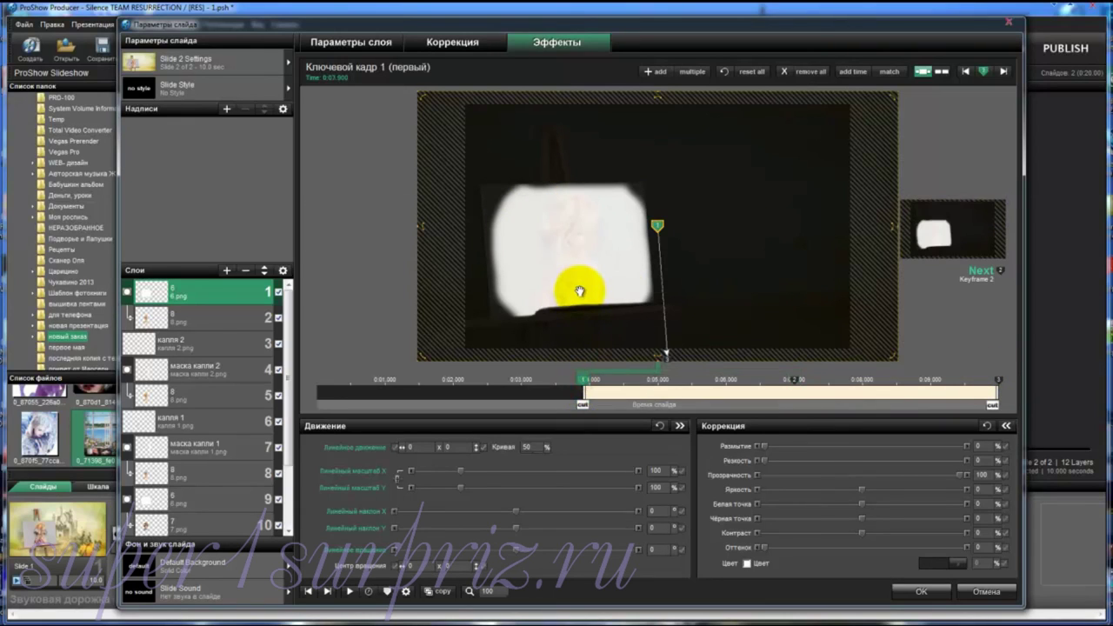
{"action": "left_click_drag", "start_coordinate": [580, 287], "coordinate": [572, 165]}
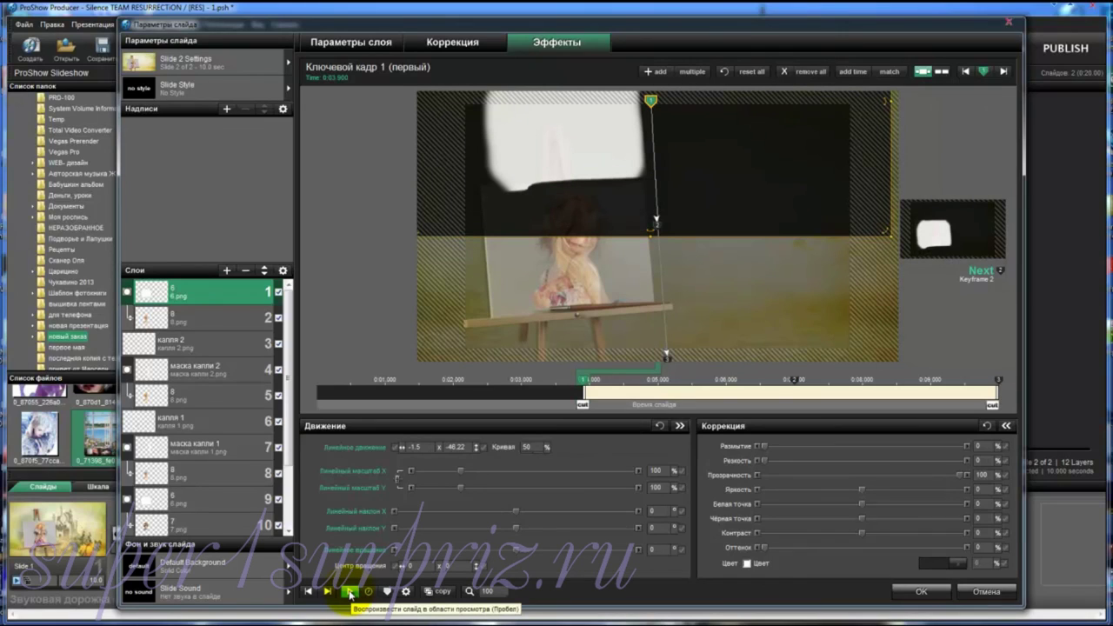
{"action": "left_click", "coordinate": [350, 593]}
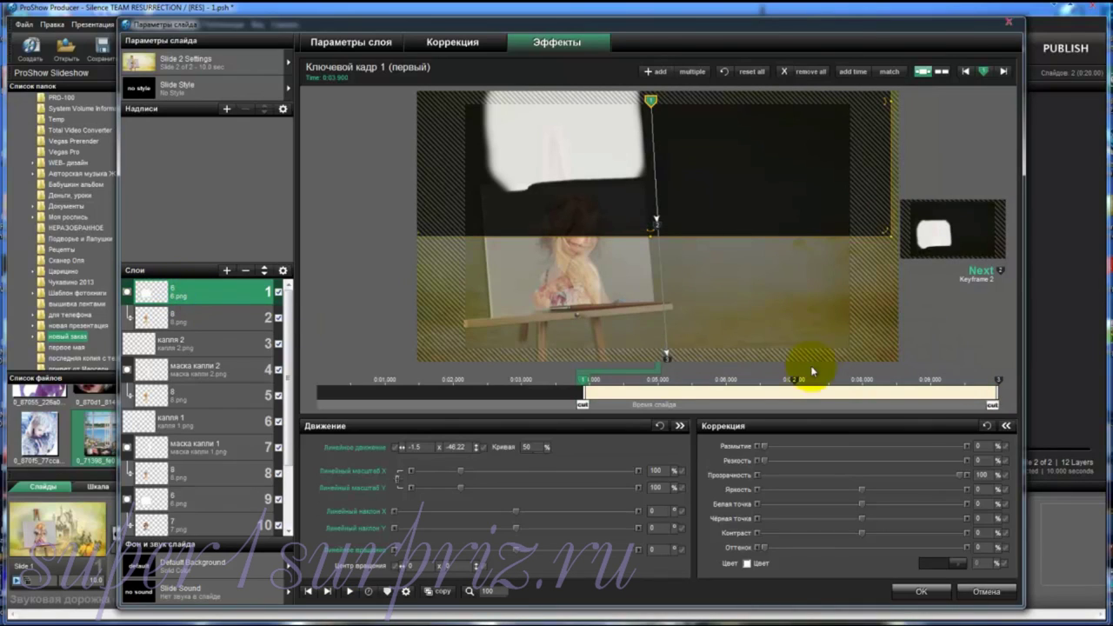
Copy the uppermost mask 6's keyframe 2 settings to the following keyframe 3, and preview the slide
{"action": "left_click", "coordinate": [792, 382]}
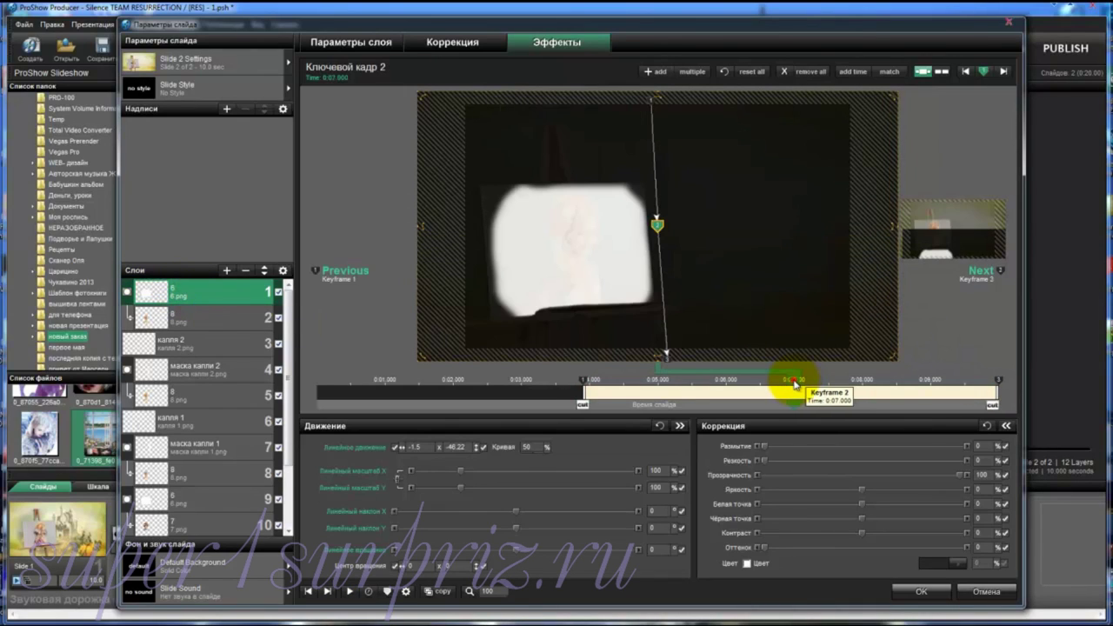
{"action": "left_click", "coordinate": [1002, 379]}
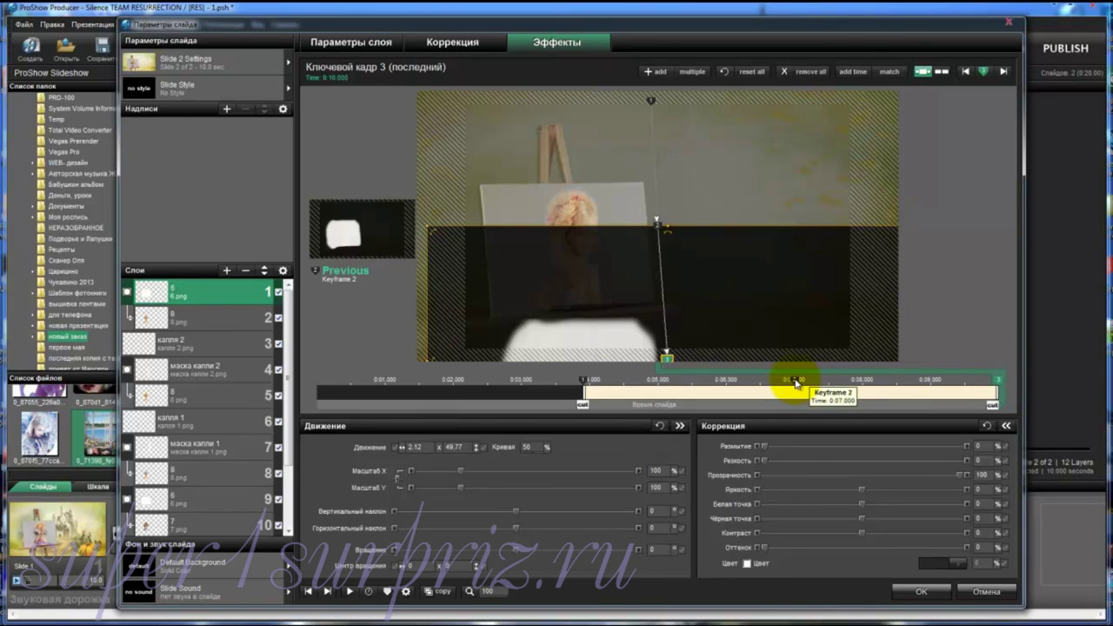
{"action": "left_click", "coordinate": [797, 381]}
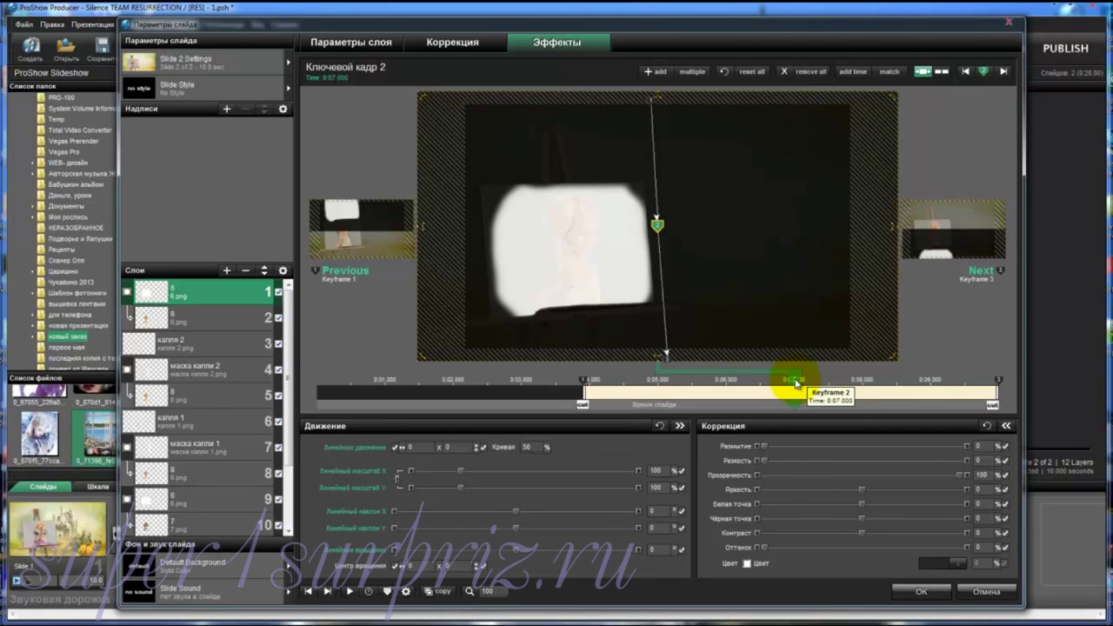
{"action": "right_click", "coordinate": [797, 382]}
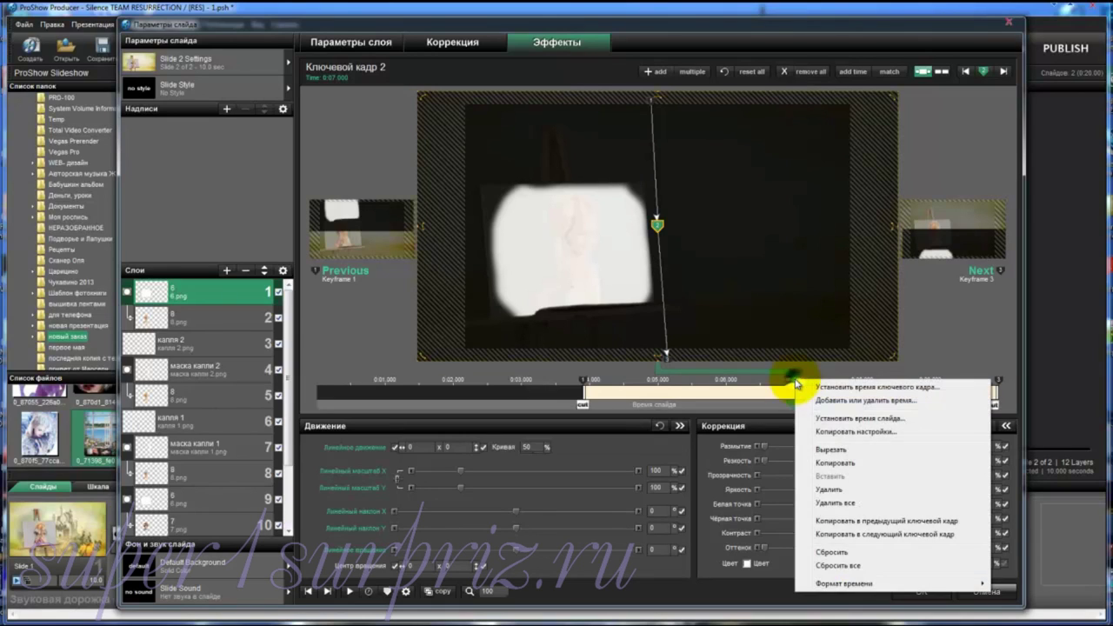
{"action": "left_click", "coordinate": [844, 535]}
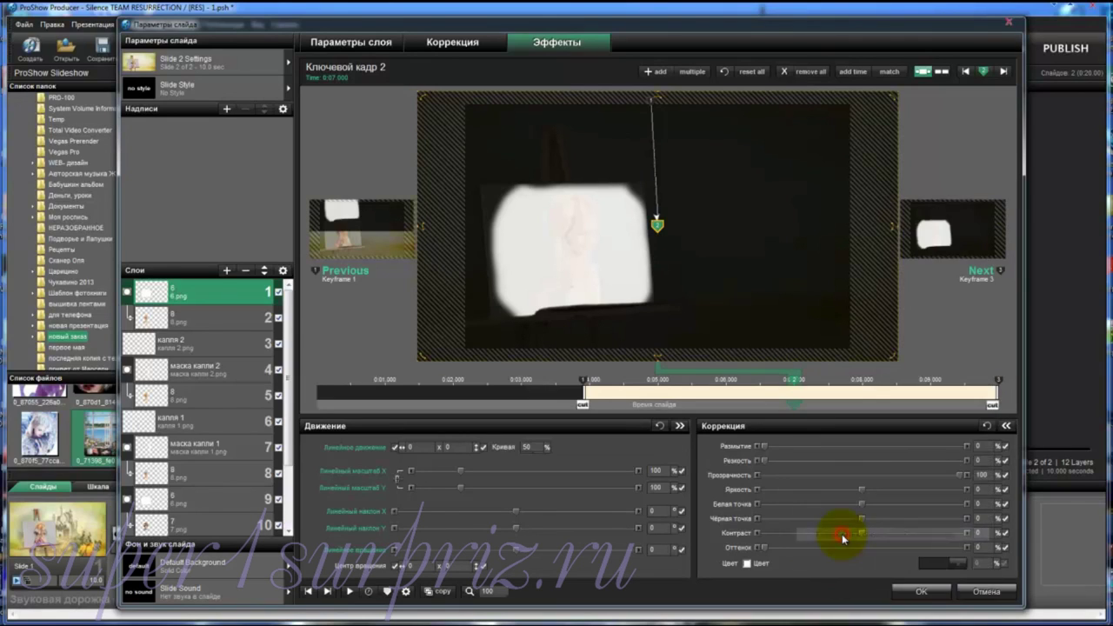
{"action": "left_click", "coordinate": [1000, 382]}
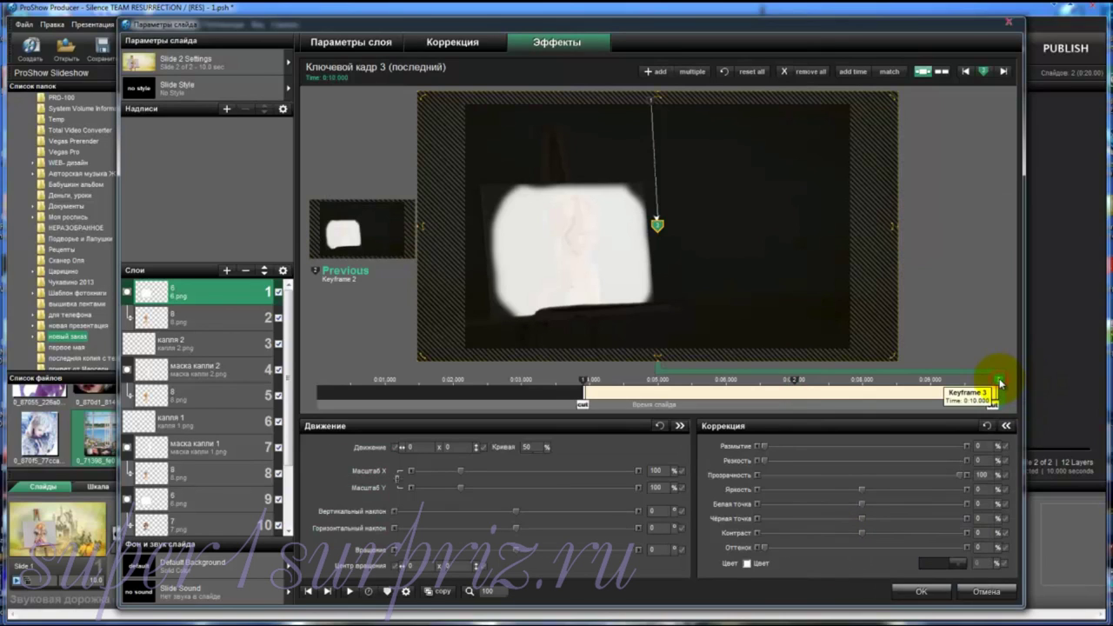
{"action": "left_click", "coordinate": [351, 591]}
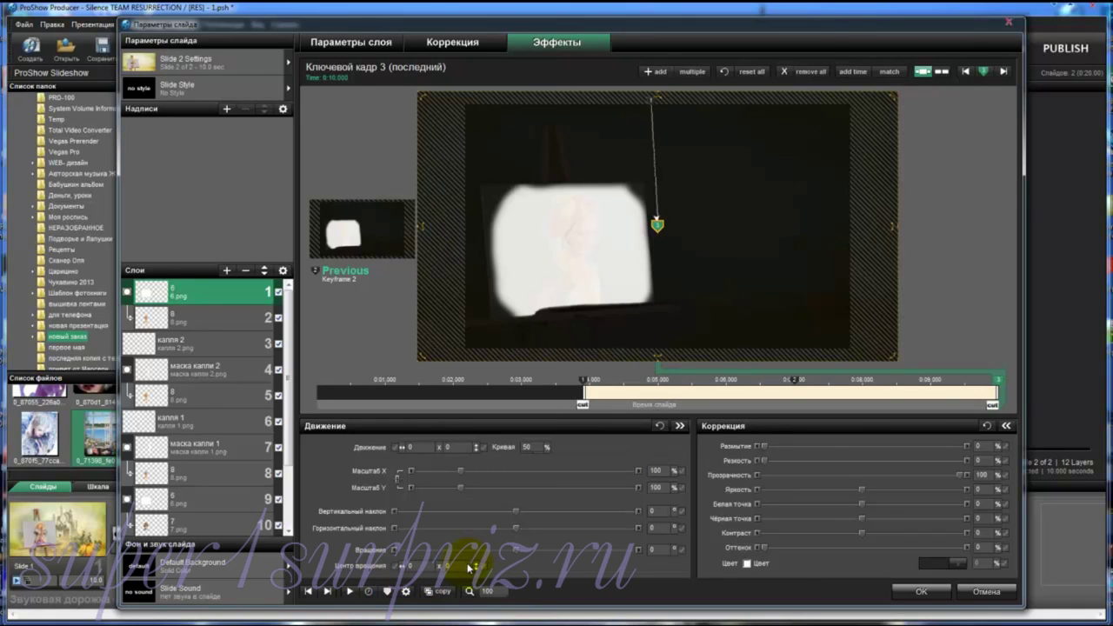
In the keyframe editor, retime капля 2 on layer 3, moving keyframe 4 to about 7 s and keyframe 3 just before it
{"action": "left_click", "coordinate": [387, 592]}
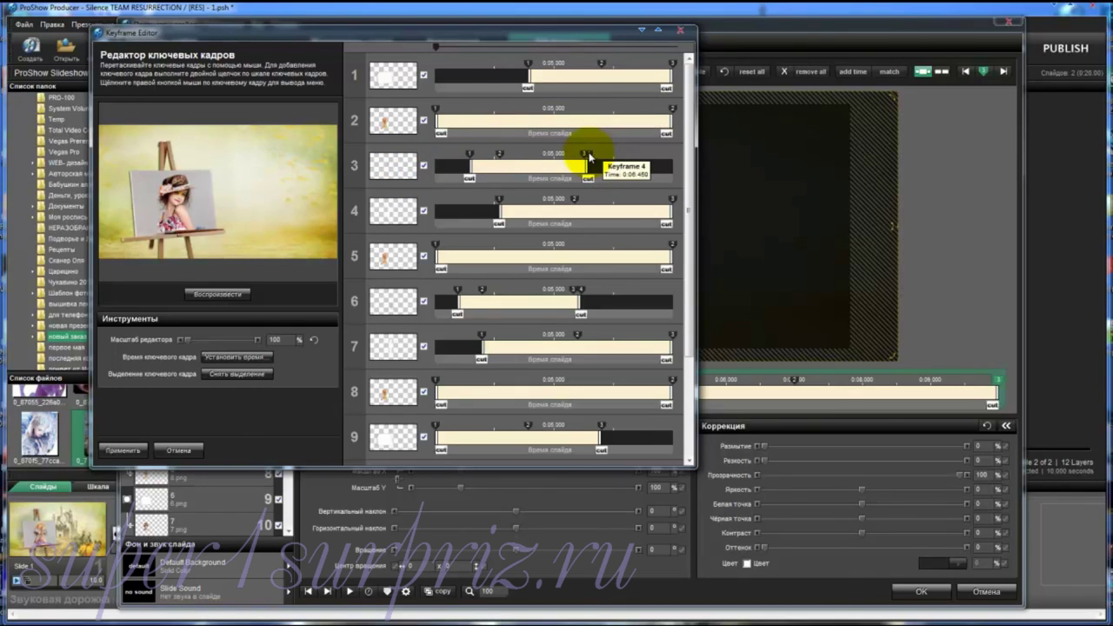
{"action": "left_click_drag", "start_coordinate": [588, 156], "coordinate": [602, 158]}
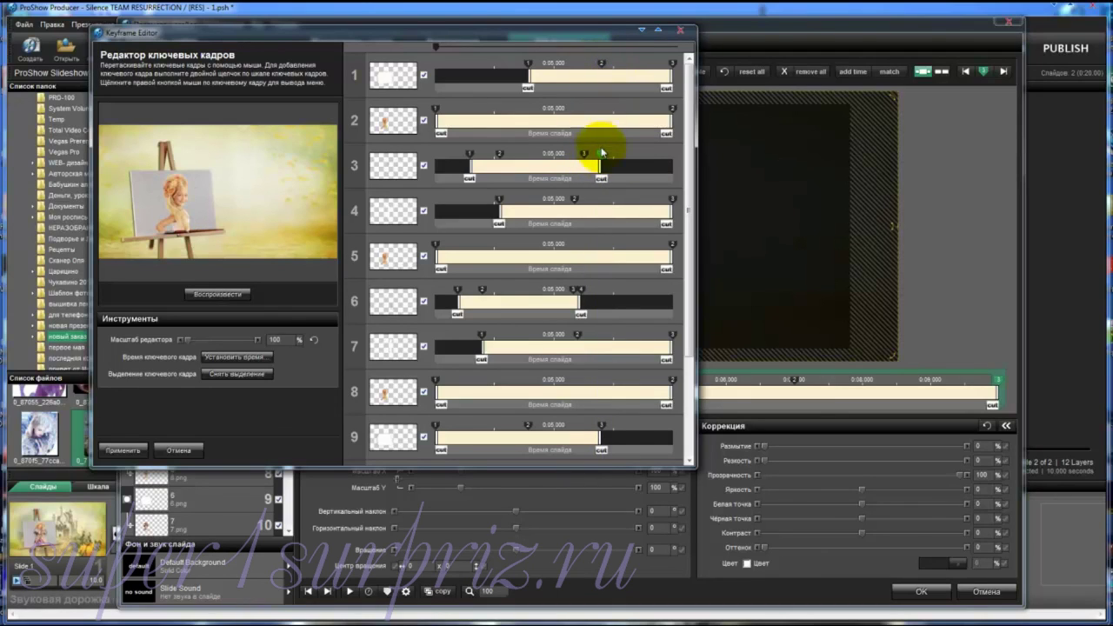
{"action": "left_click", "coordinate": [602, 157]}
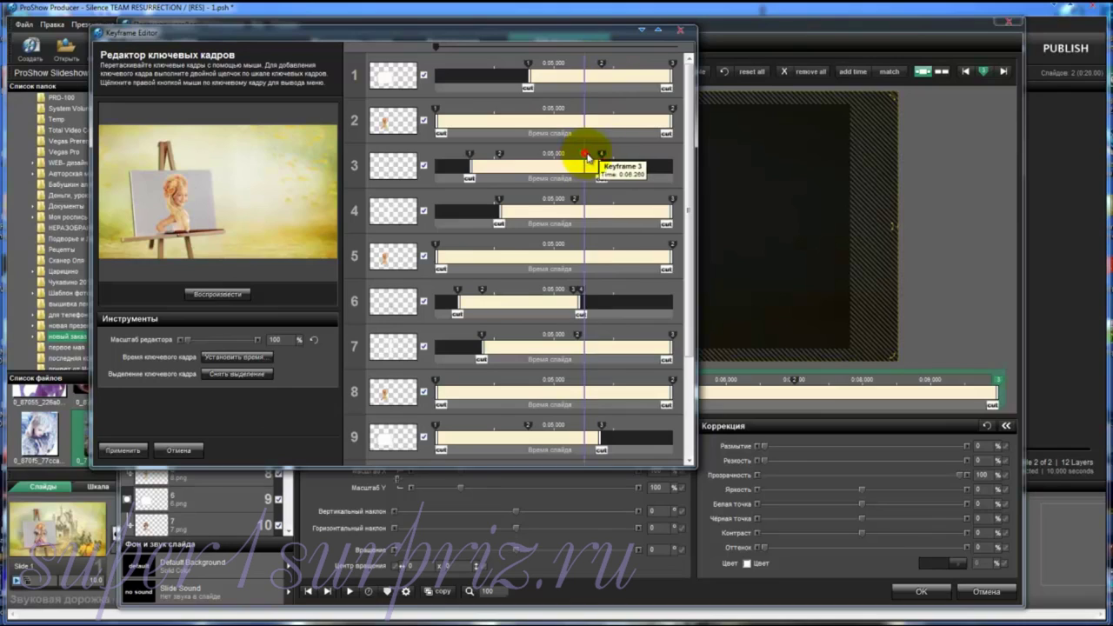
{"action": "left_click_drag", "start_coordinate": [584, 158], "coordinate": [599, 163]}
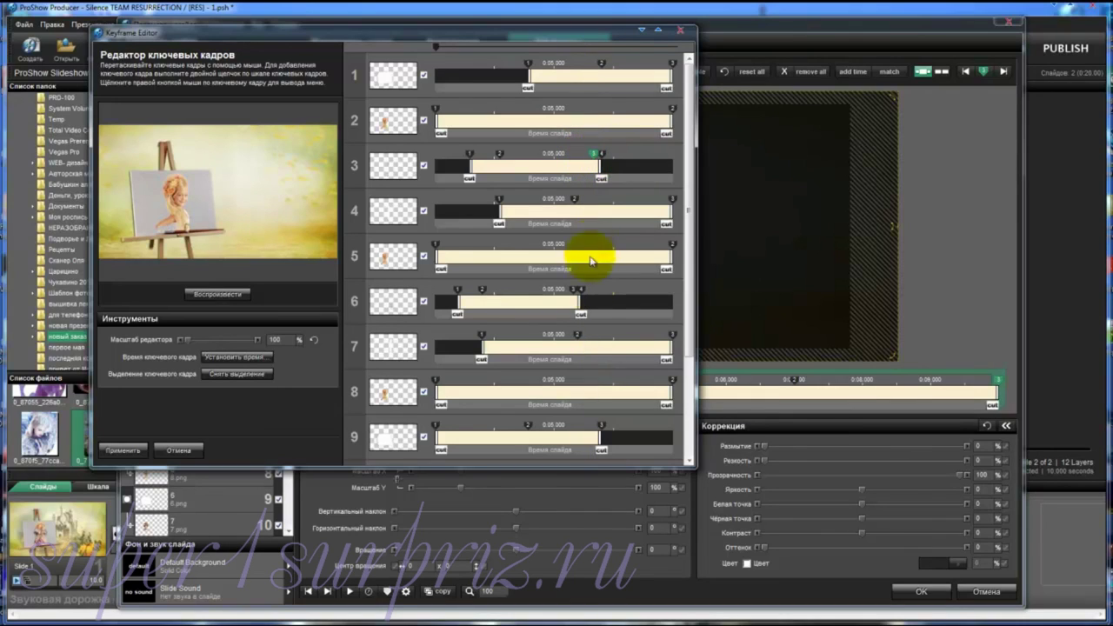
Retime капля 1 on layer 6, moving keyframe 4 to about 7 s, in line with layer 9's last keyframe, and keyframe 3 just before it
{"action": "left_click", "coordinate": [581, 292]}
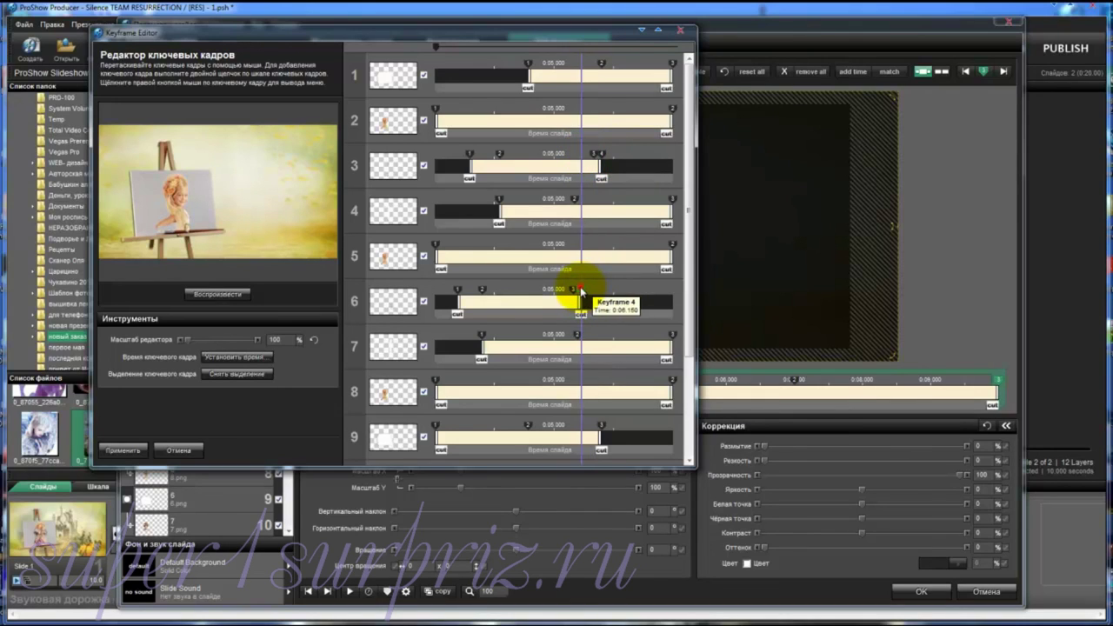
{"action": "left_click_drag", "start_coordinate": [581, 293], "coordinate": [598, 294]}
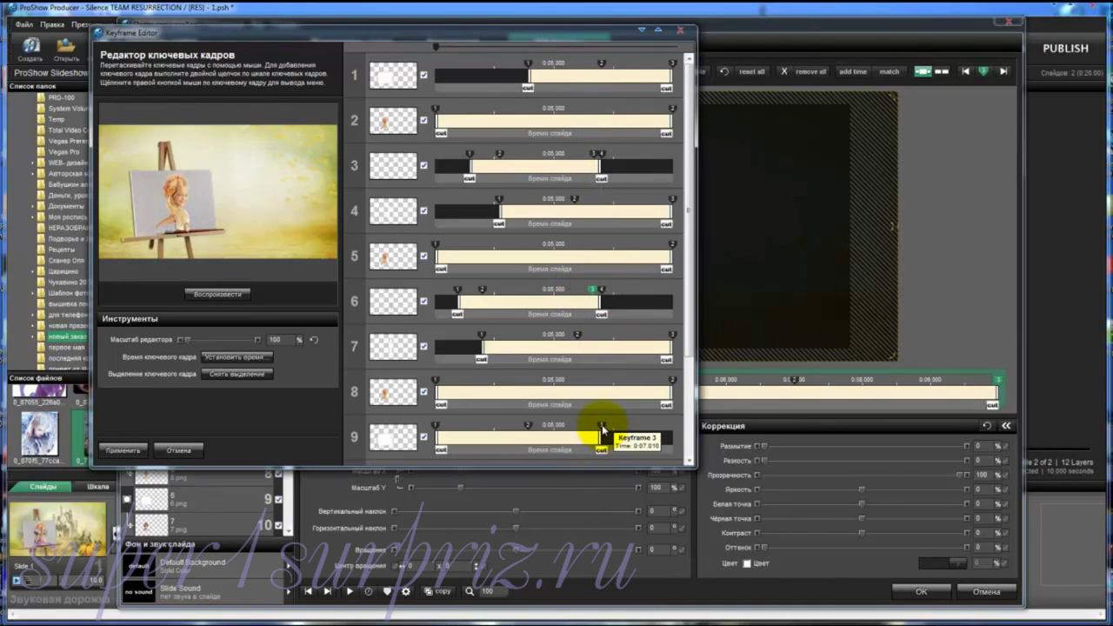
{"action": "left_click_drag", "start_coordinate": [600, 426], "coordinate": [601, 428]}
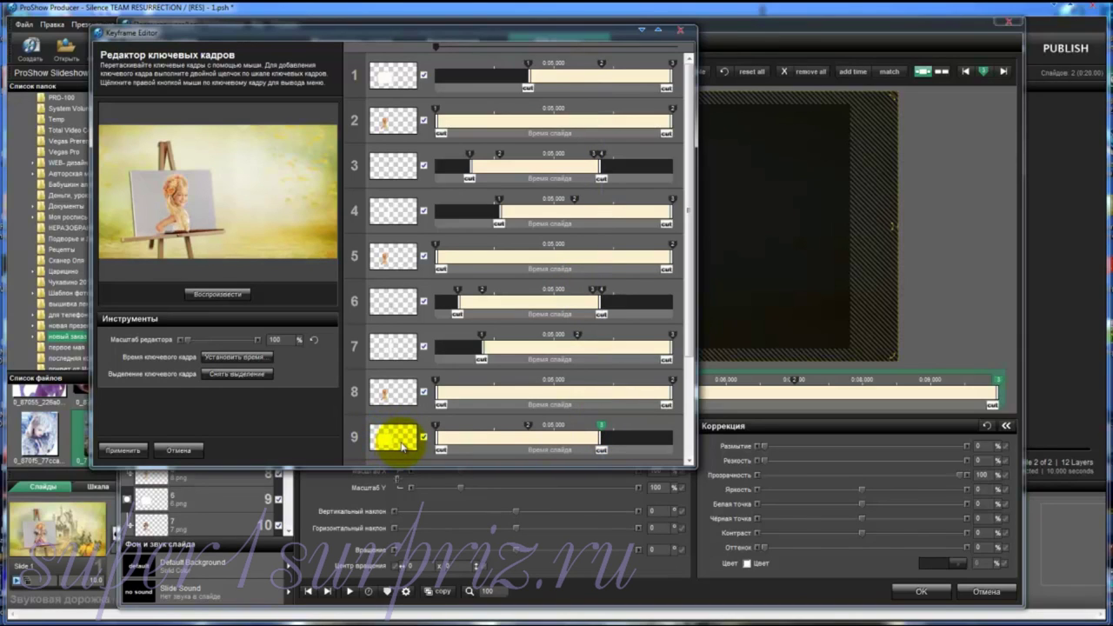
Preview the animation in the keyframe editor, and play the slide again after closing the editor
{"action": "left_click", "coordinate": [207, 298]}
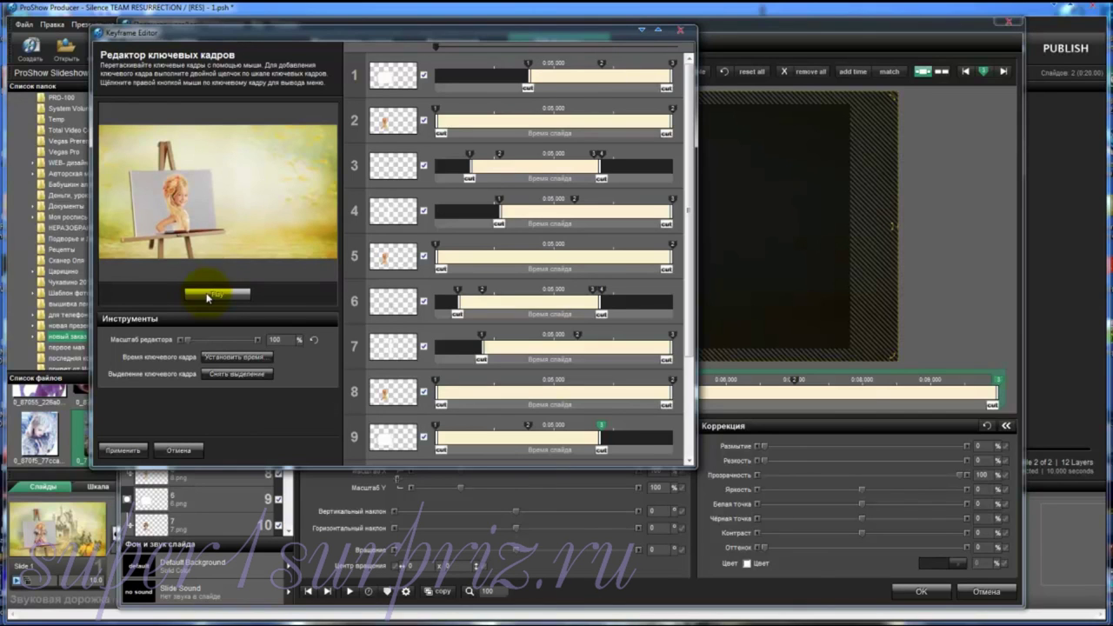
{"action": "left_click", "coordinate": [207, 297]}
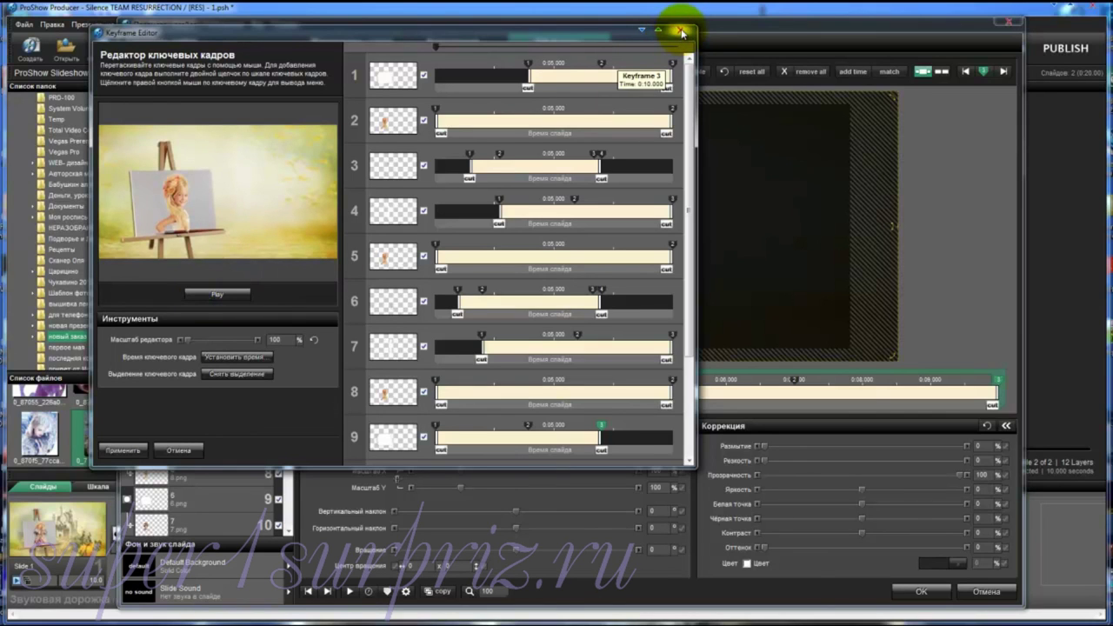
{"action": "left_click", "coordinate": [683, 33]}
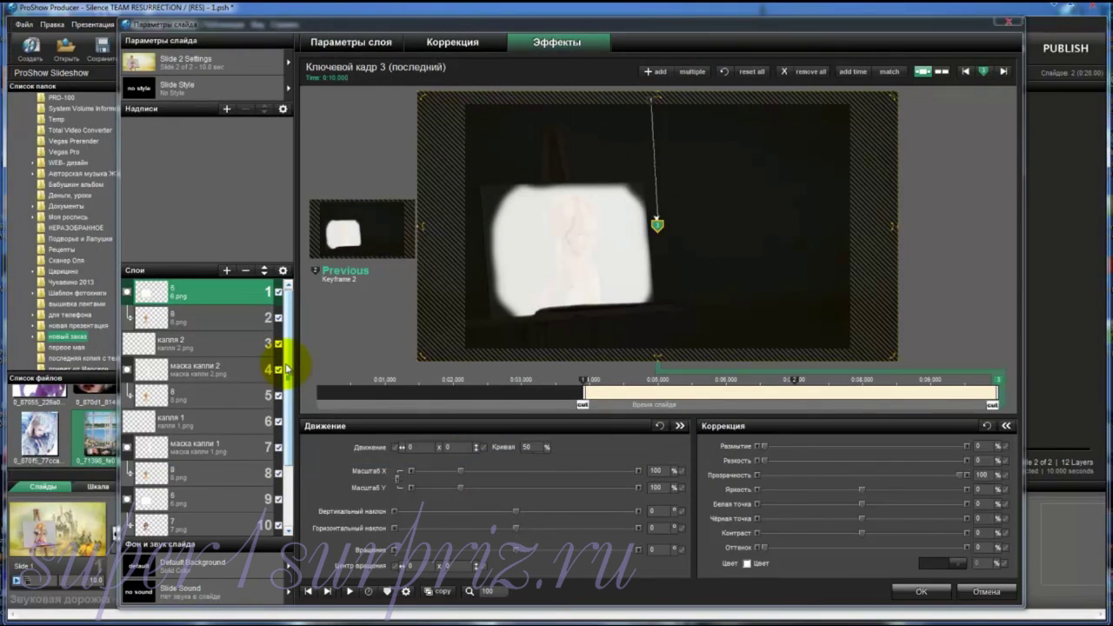
{"action": "left_click", "coordinate": [349, 592]}
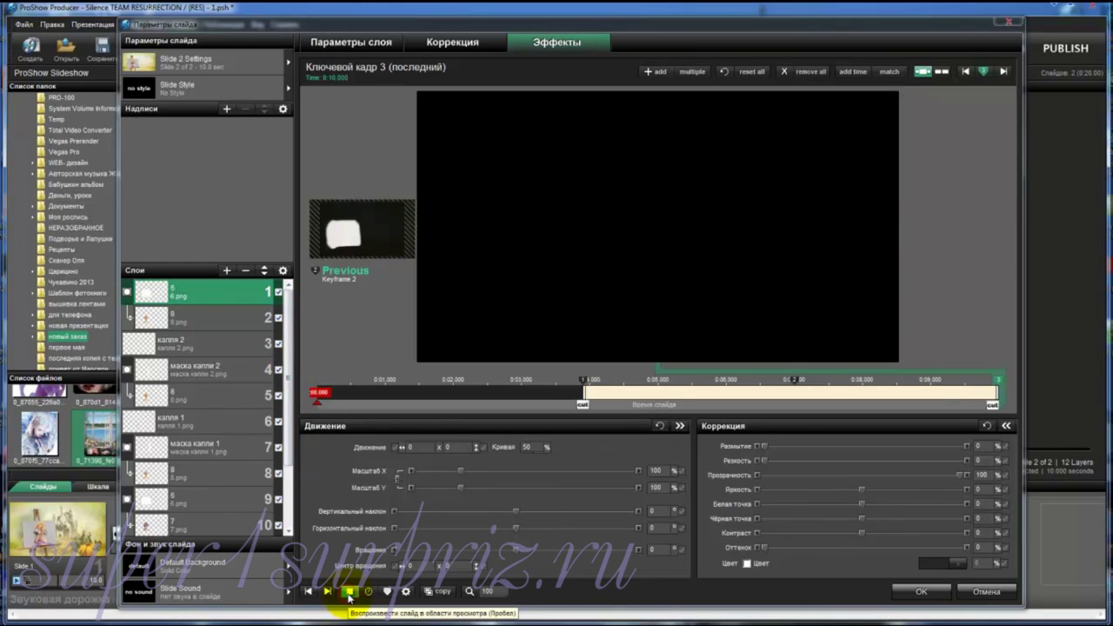